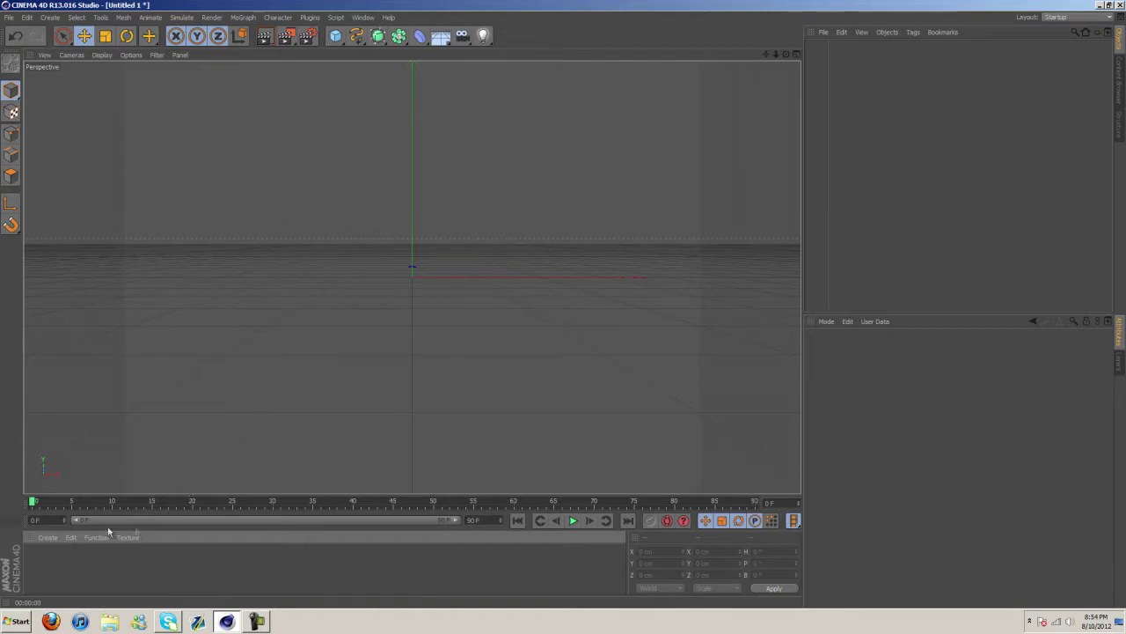
- Browse the Studio, Sketch and GSG_Texture_Kit material presets, then create a new default material, Mat
click(47, 537)
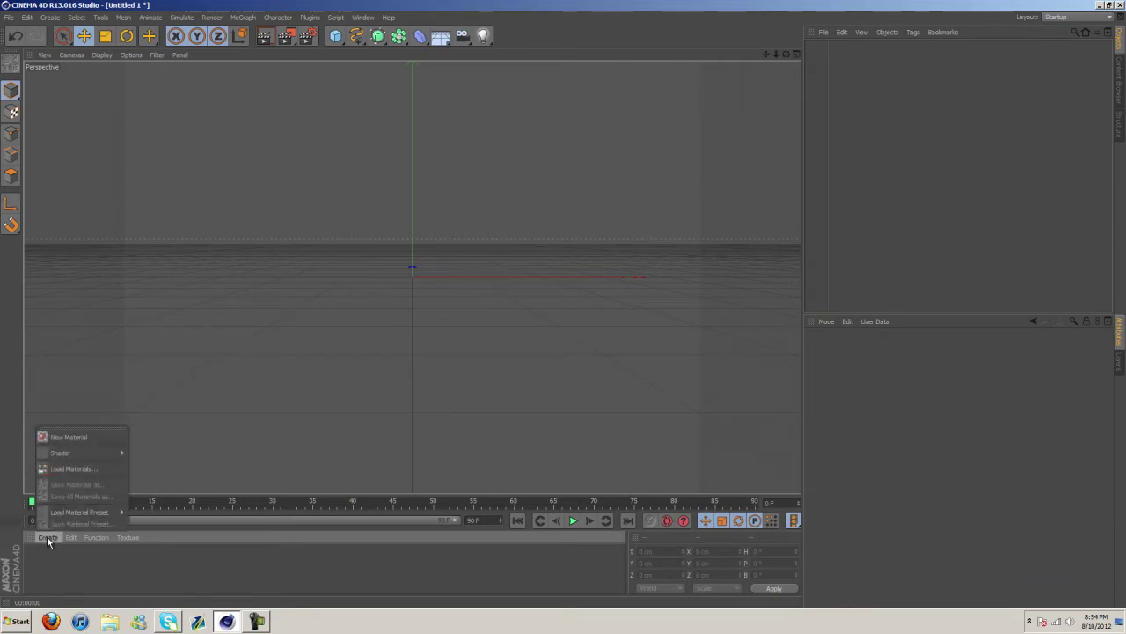
mouse_move(66, 513)
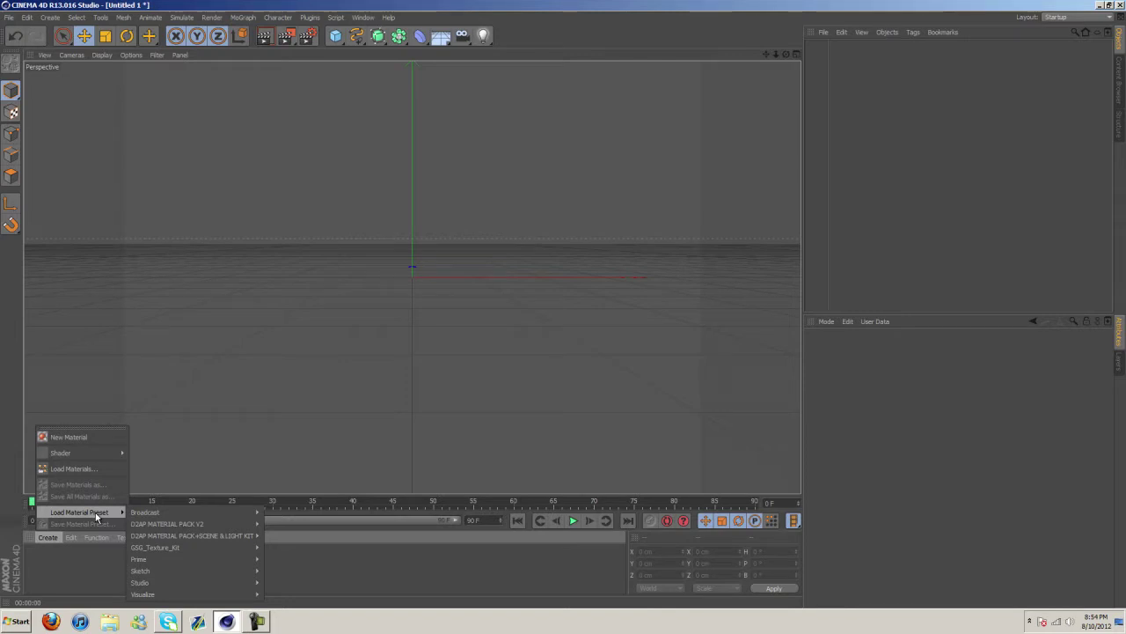
mouse_move(191, 581)
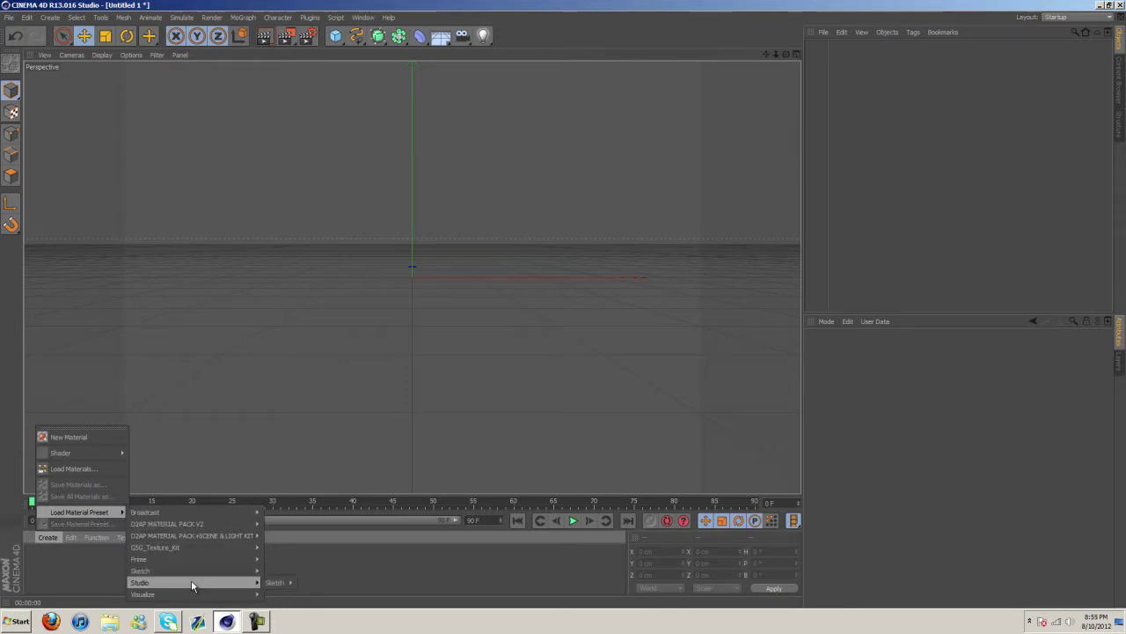
mouse_move(276, 584)
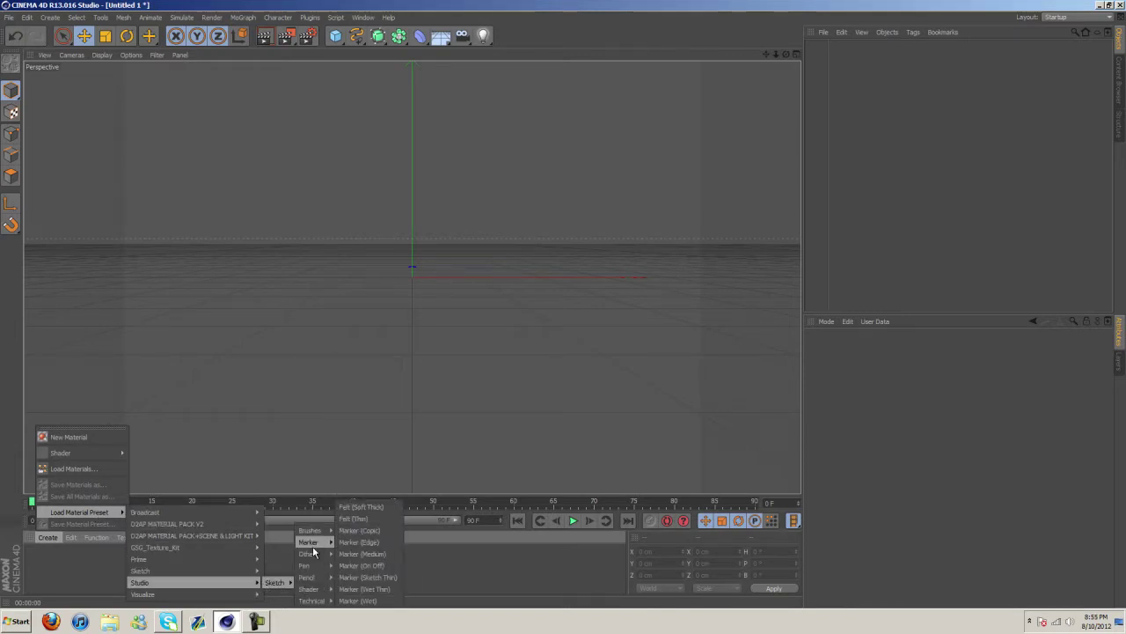
mouse_move(309, 534)
mouse_move(180, 548)
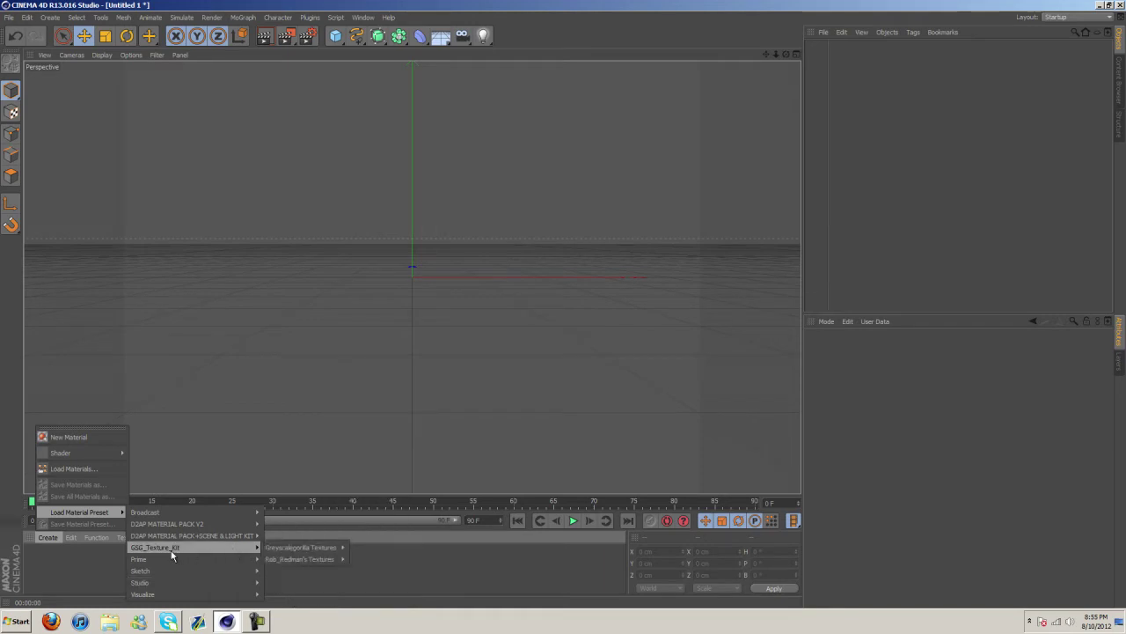
click(69, 436)
- Open Mat's Specular settings in the Material Editor and move the editor to the left edge
double_click(35, 556)
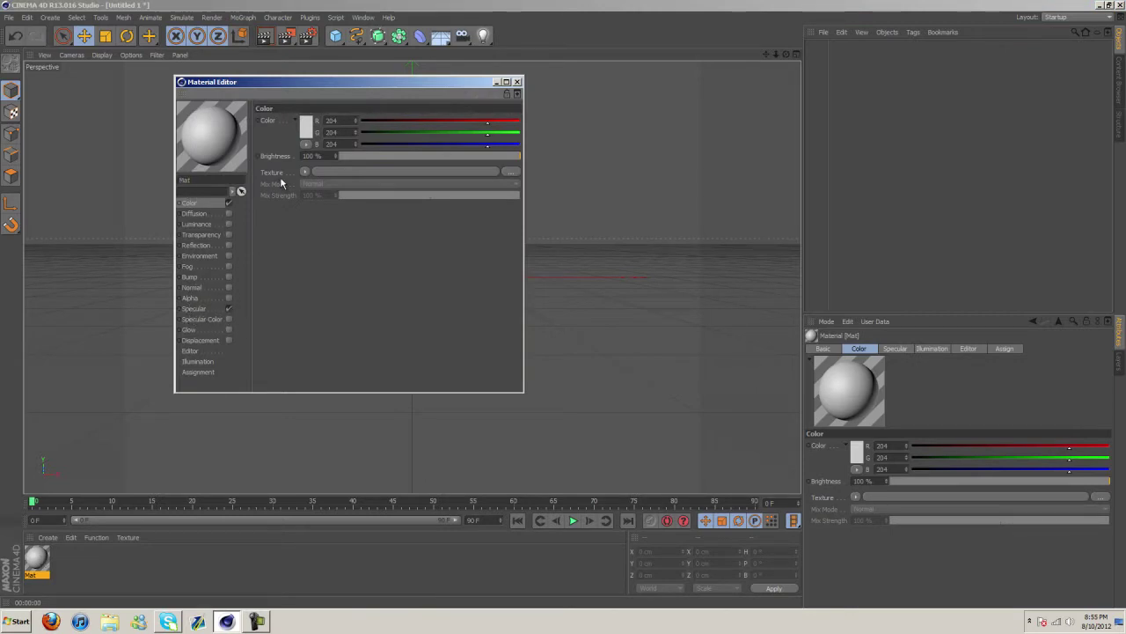
click(198, 310)
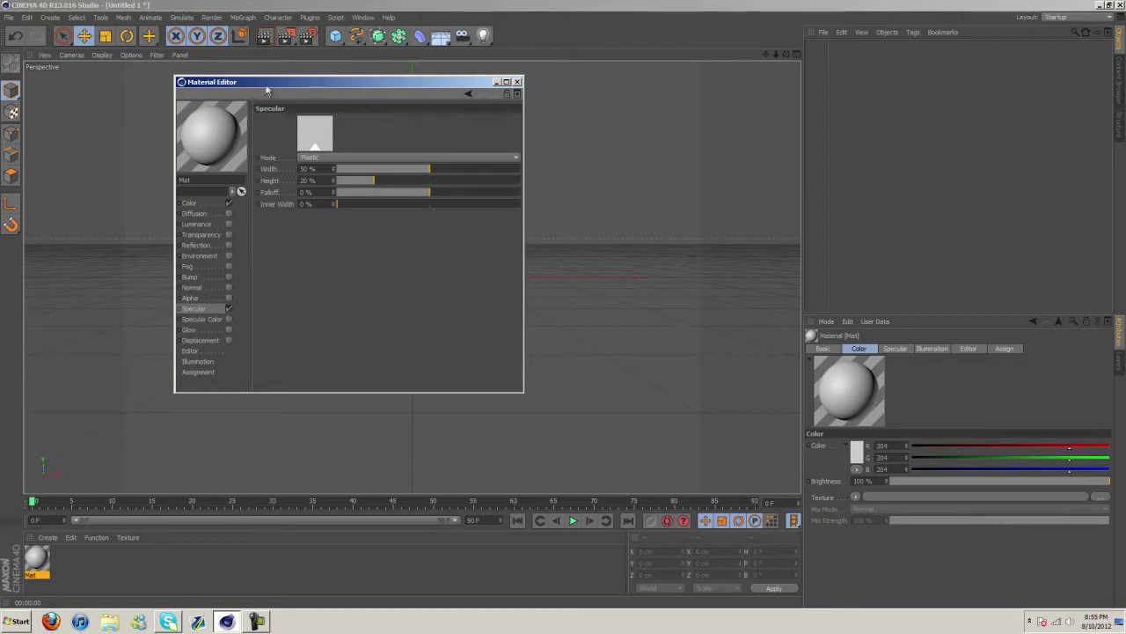
drag(268, 89, 446, 205)
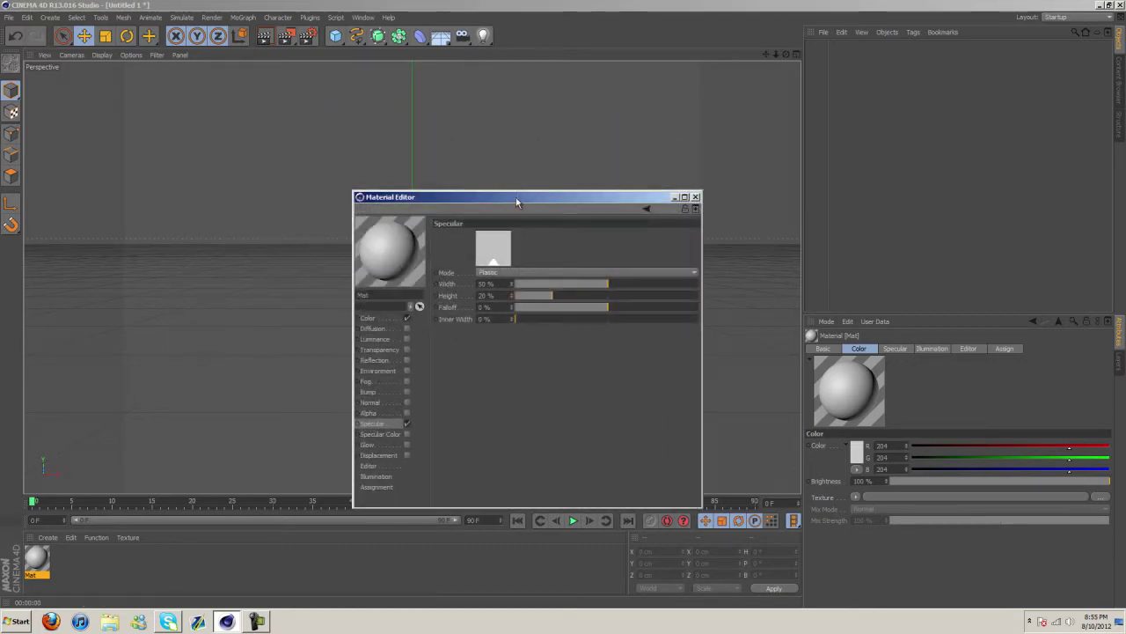
drag(516, 197, 116, 170)
- Add a light moved 254 cm along X, and raise Mat's specular height to 64%
drag(482, 35, 509, 46)
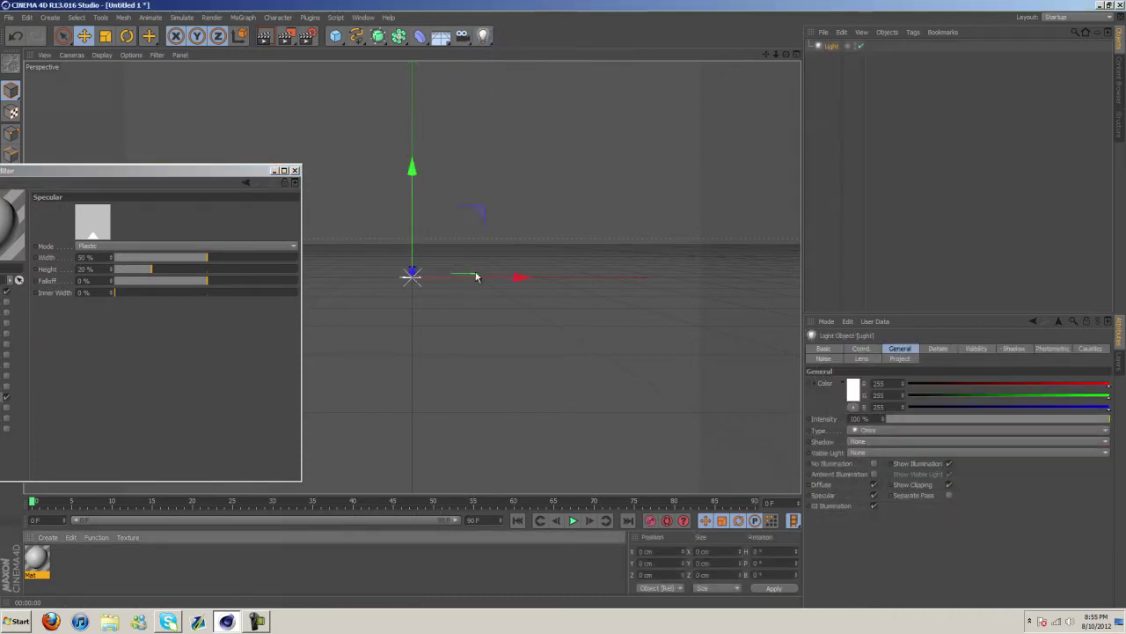
drag(482, 280, 653, 285)
drag(114, 170, 322, 168)
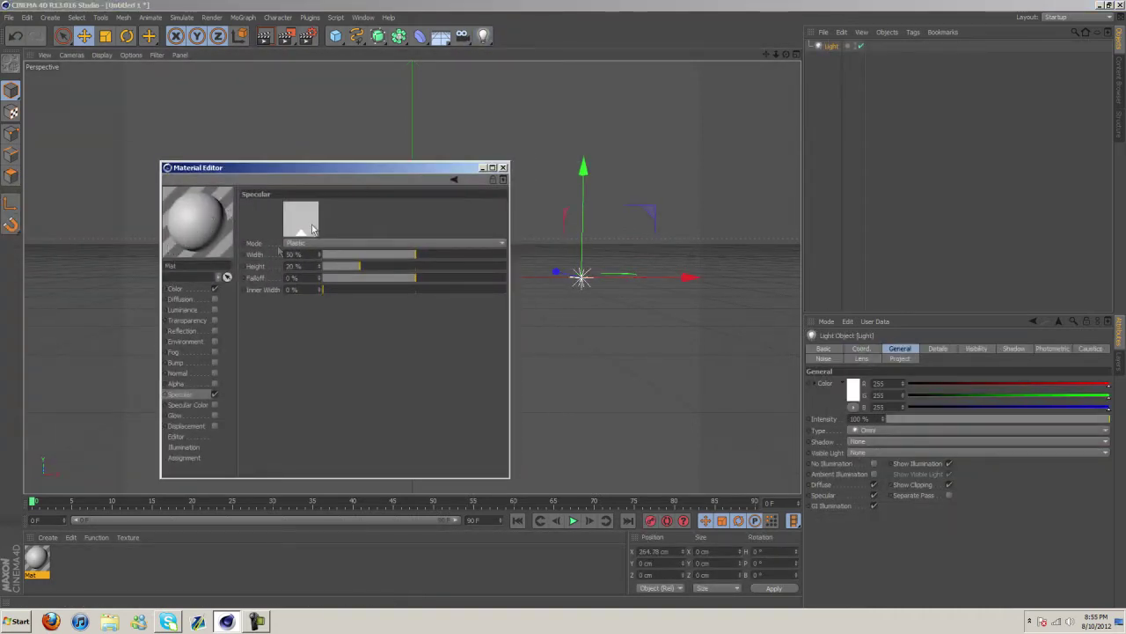
drag(320, 267, 322, 271)
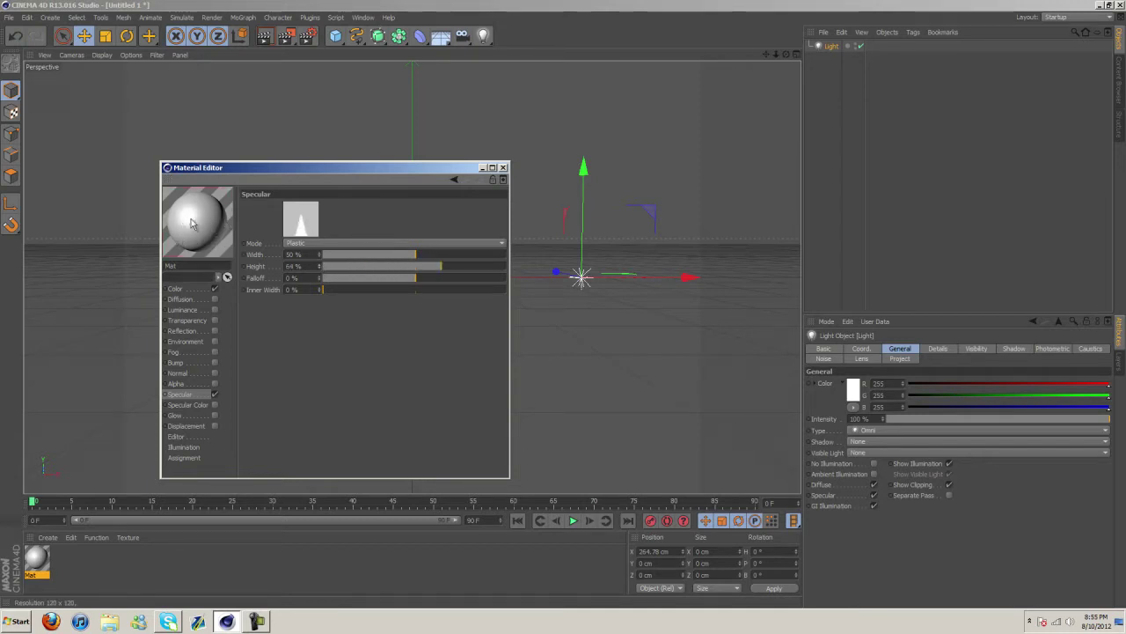
- Try a red specular colour on Mat, then switch Specular Color back off
click(214, 405)
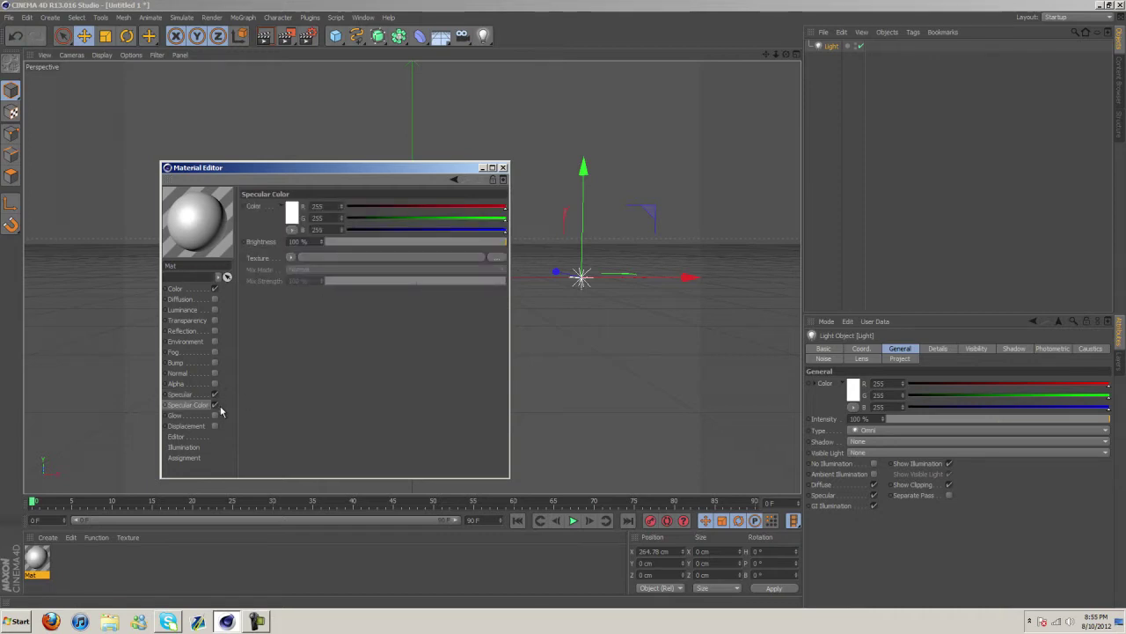
click(292, 212)
click(270, 188)
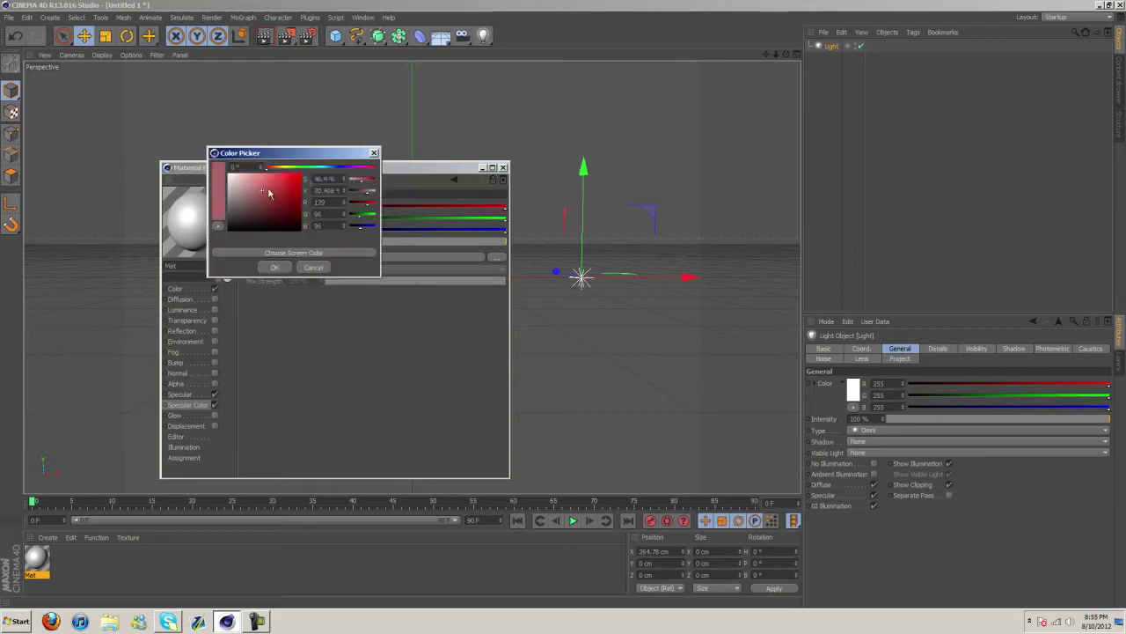
click(275, 267)
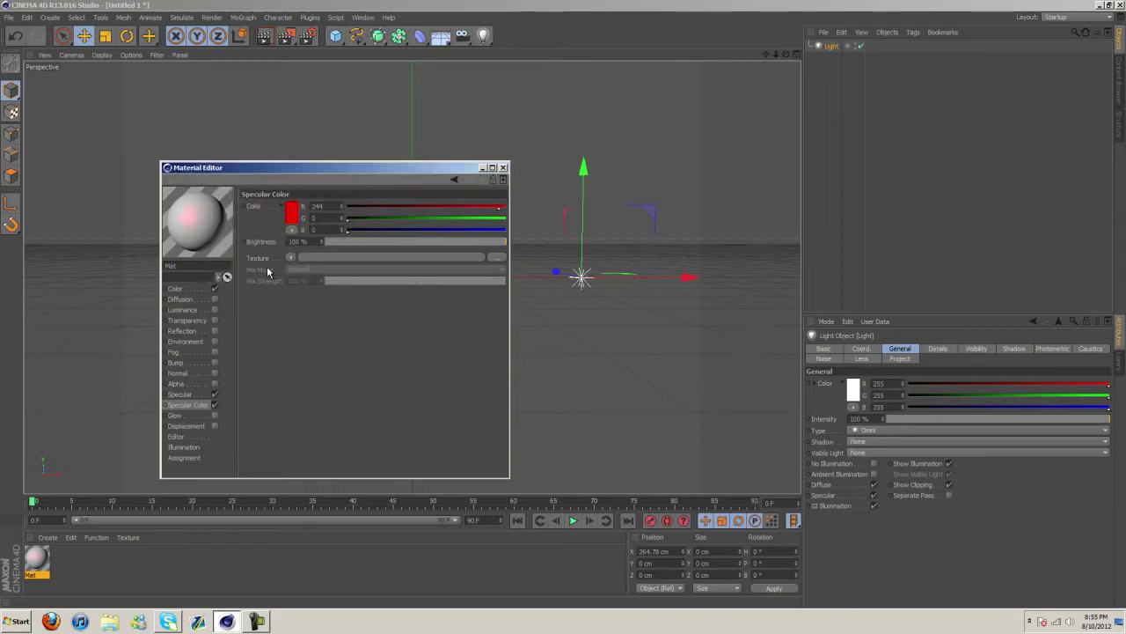
click(213, 405)
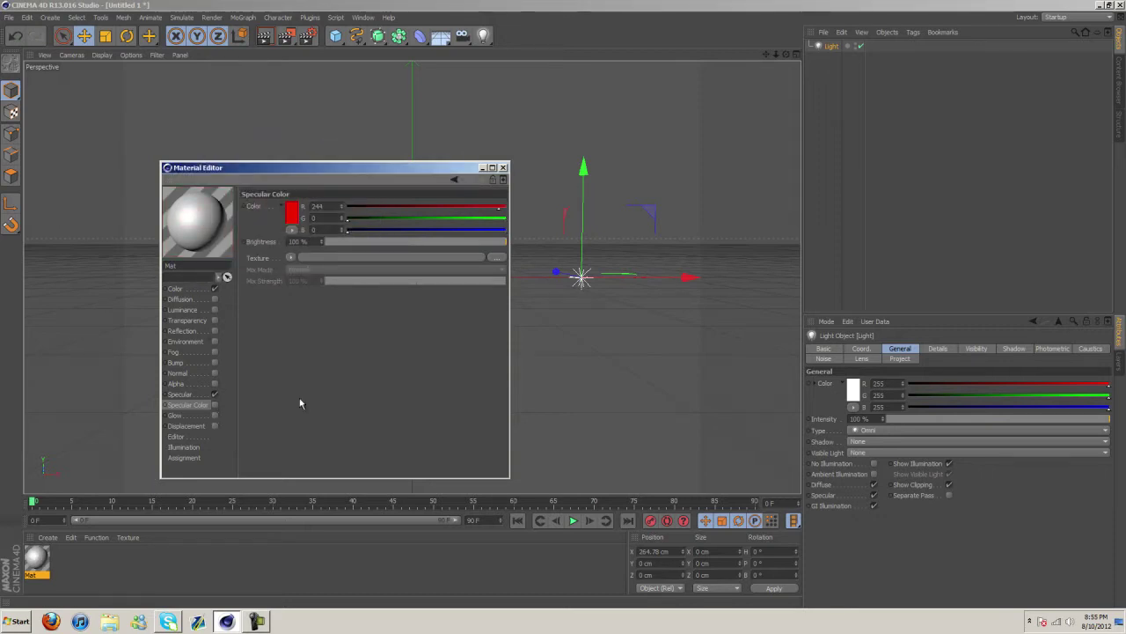
- Toggle Glow on and off, then disable Specular so only Color remains
click(214, 415)
click(213, 416)
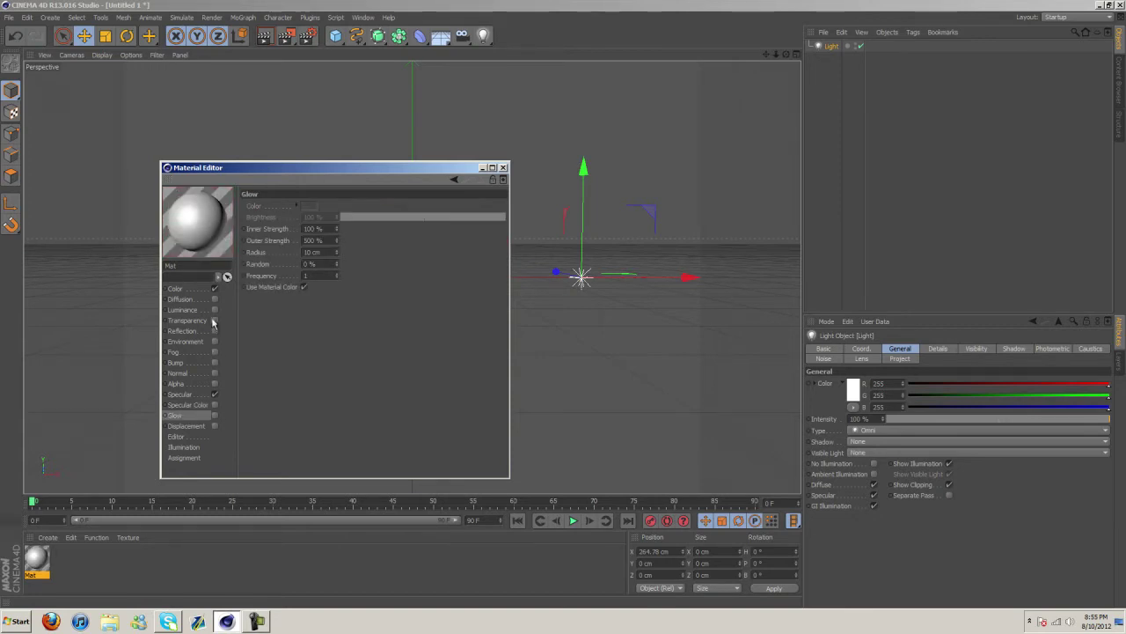
click(181, 291)
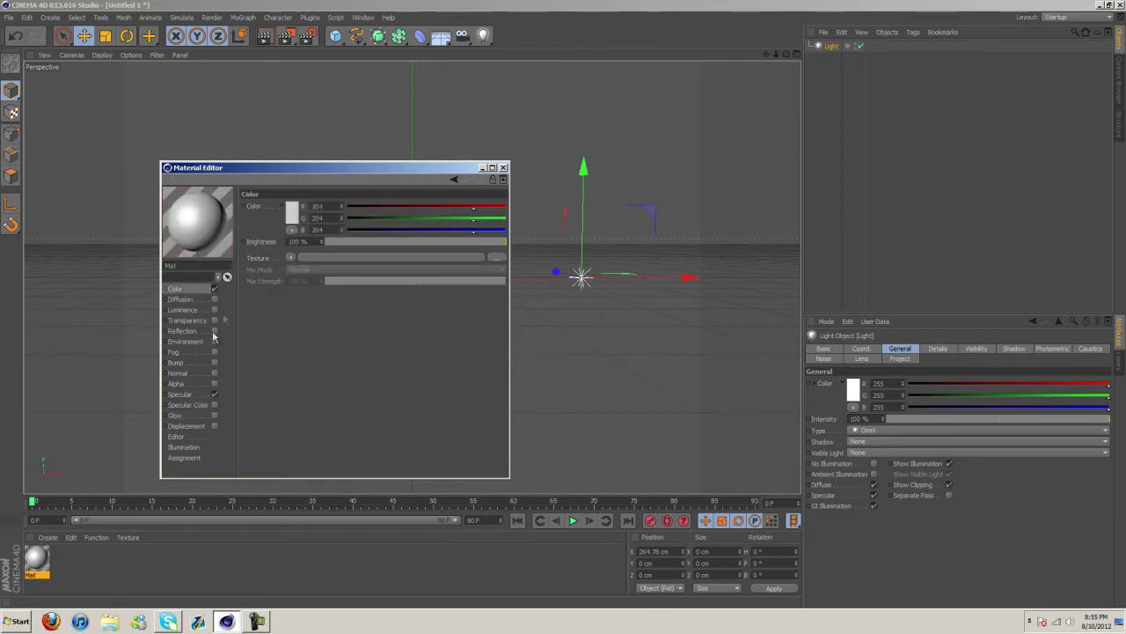
click(214, 394)
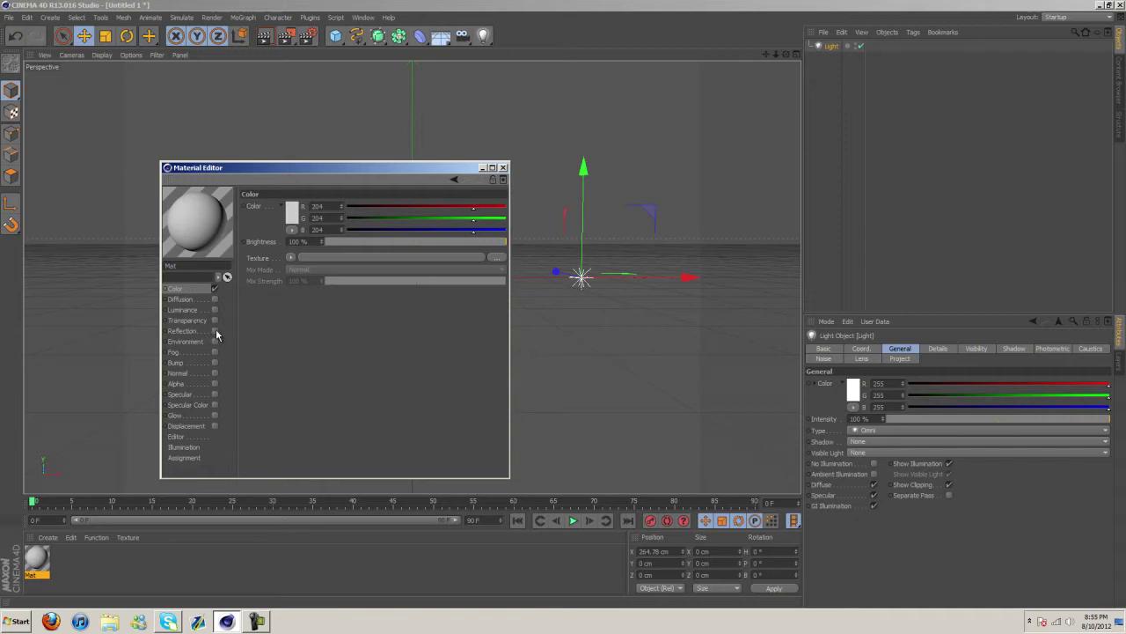
- Enable the Reflection channel on Mat for a chrome-like mirror finish
click(215, 332)
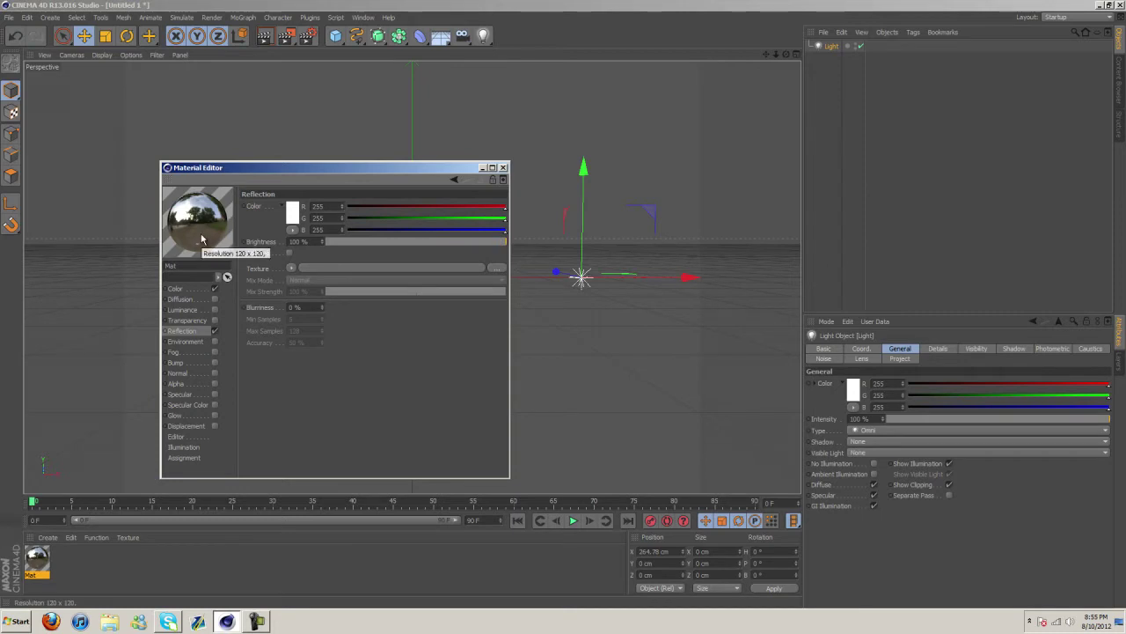
drag(263, 164, 264, 212)
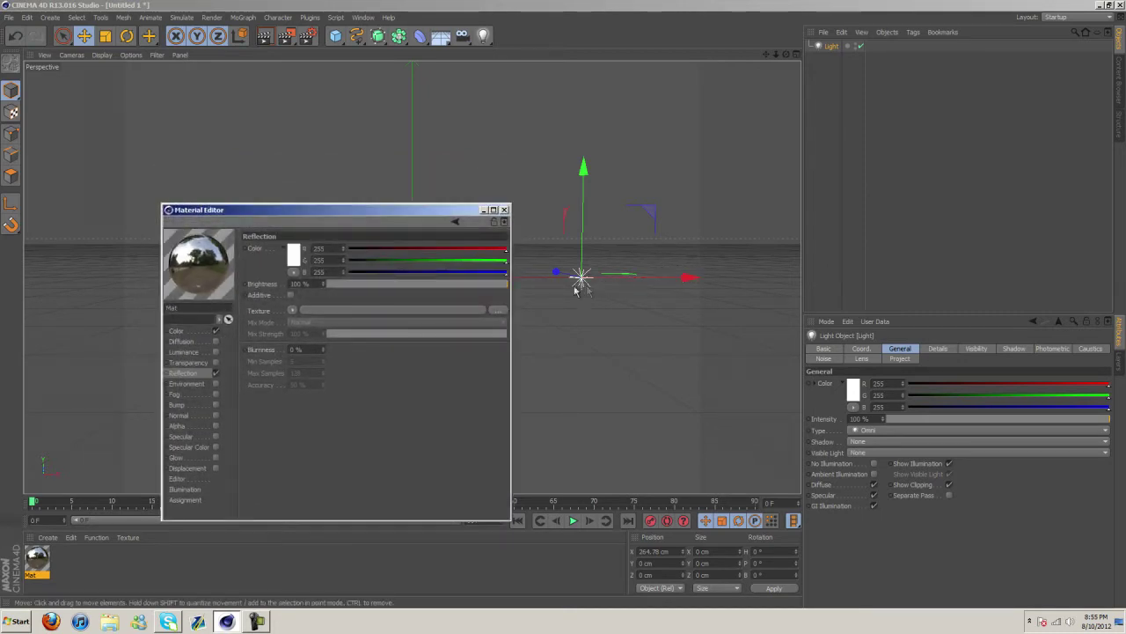
drag(247, 213, 710, 194)
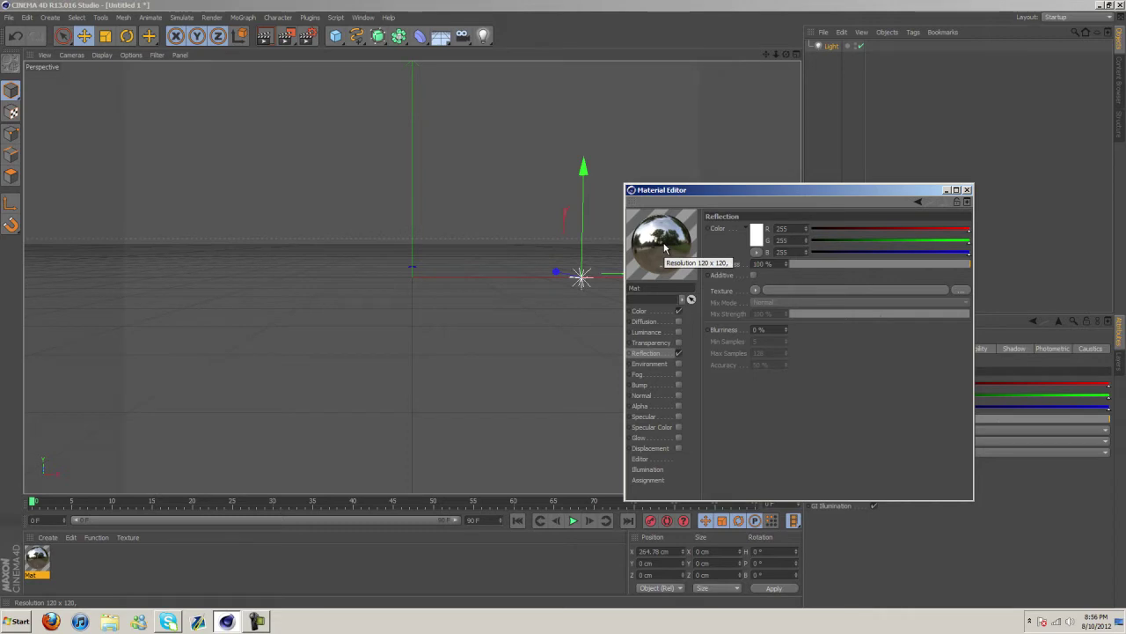
- Create a second material, Mat.1, then delete it
click(47, 537)
click(57, 438)
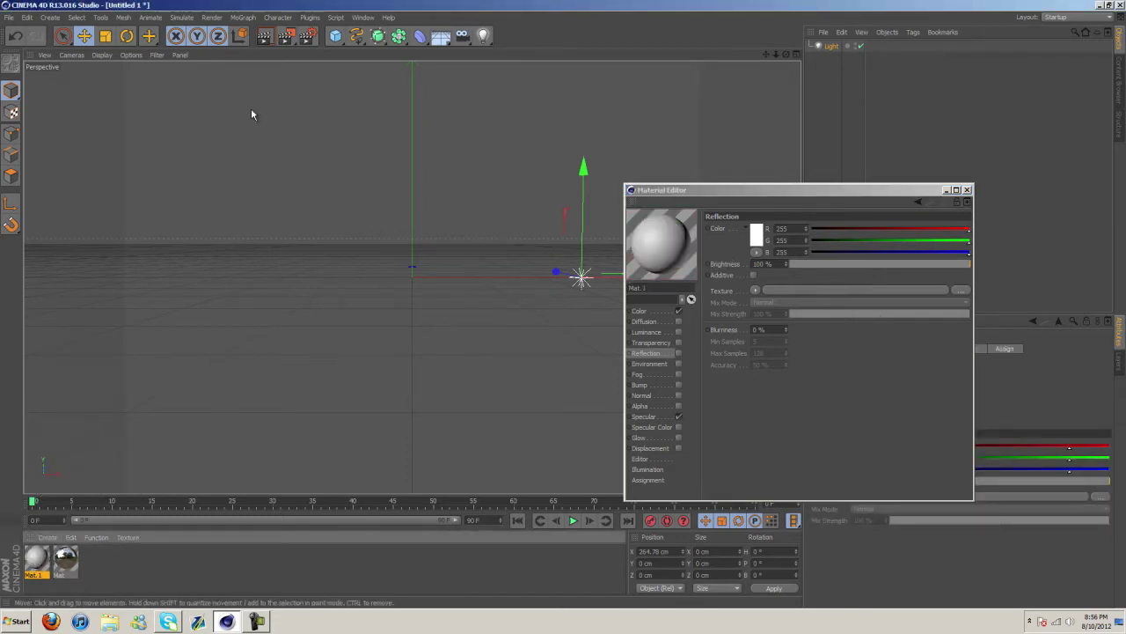
right_click(37, 563)
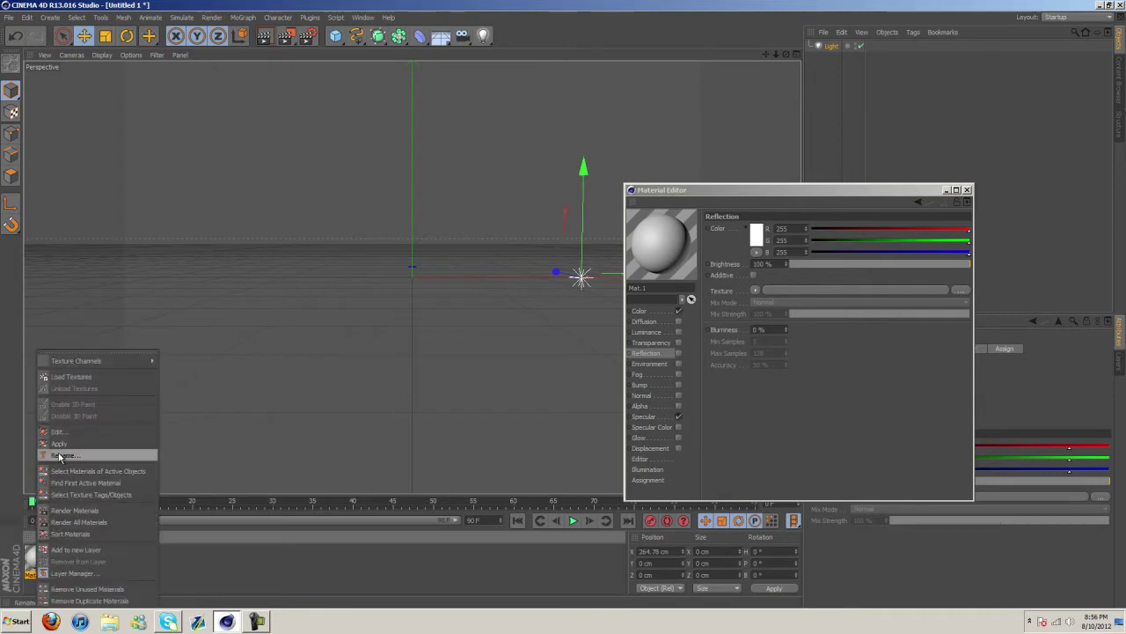
mouse_move(74, 361)
click(257, 563)
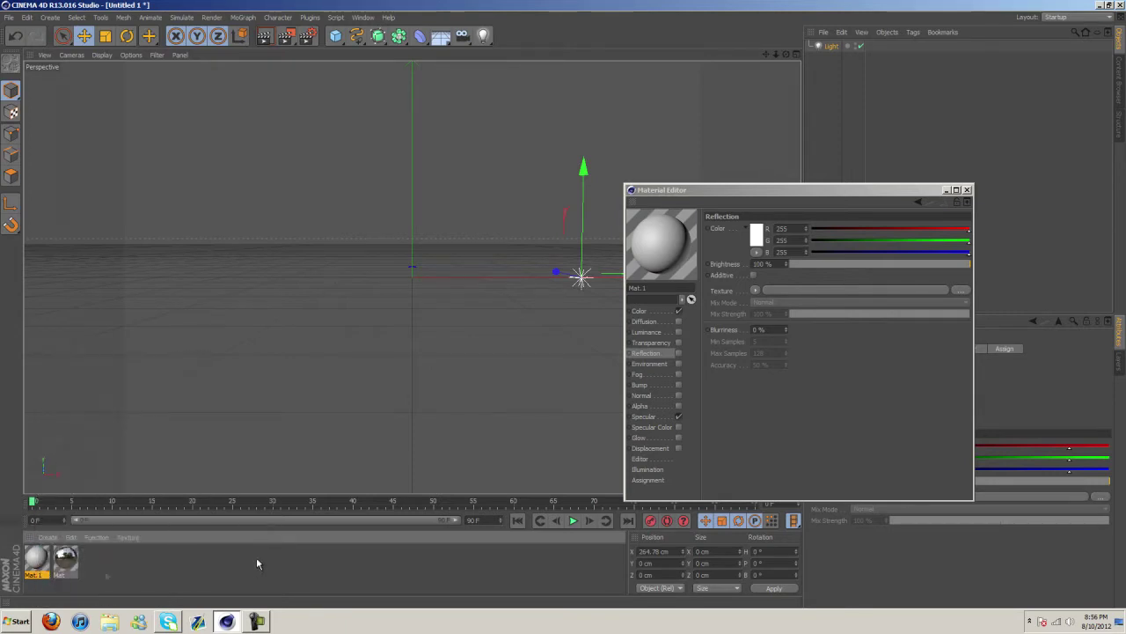
key(Delete)
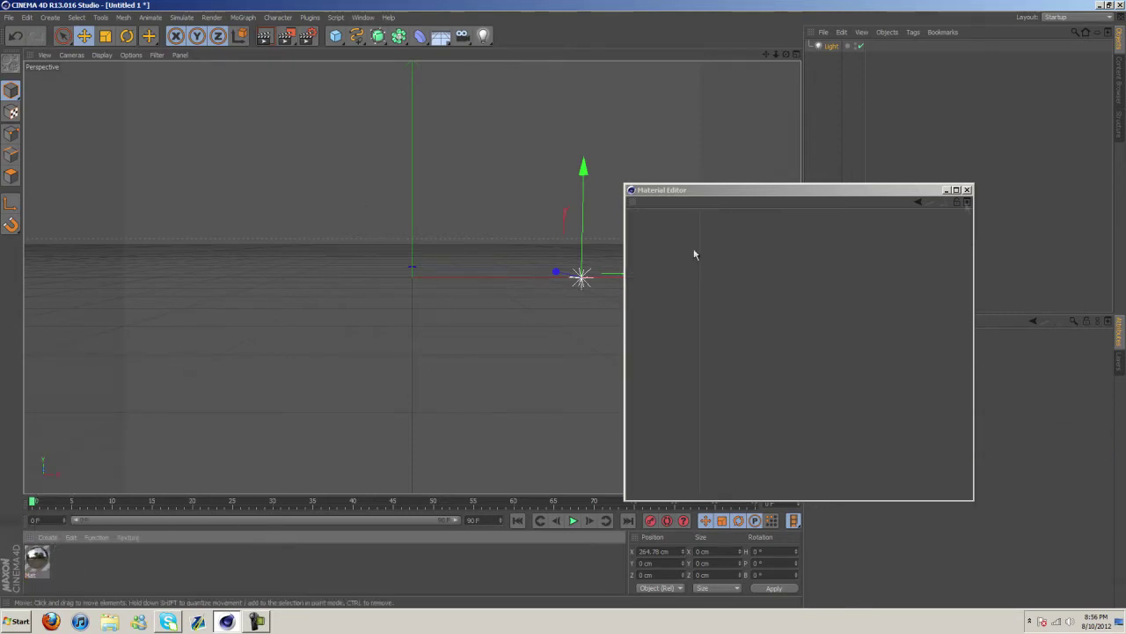
- Add a sphere, apply the Mat material to it, and delete the light
click(967, 190)
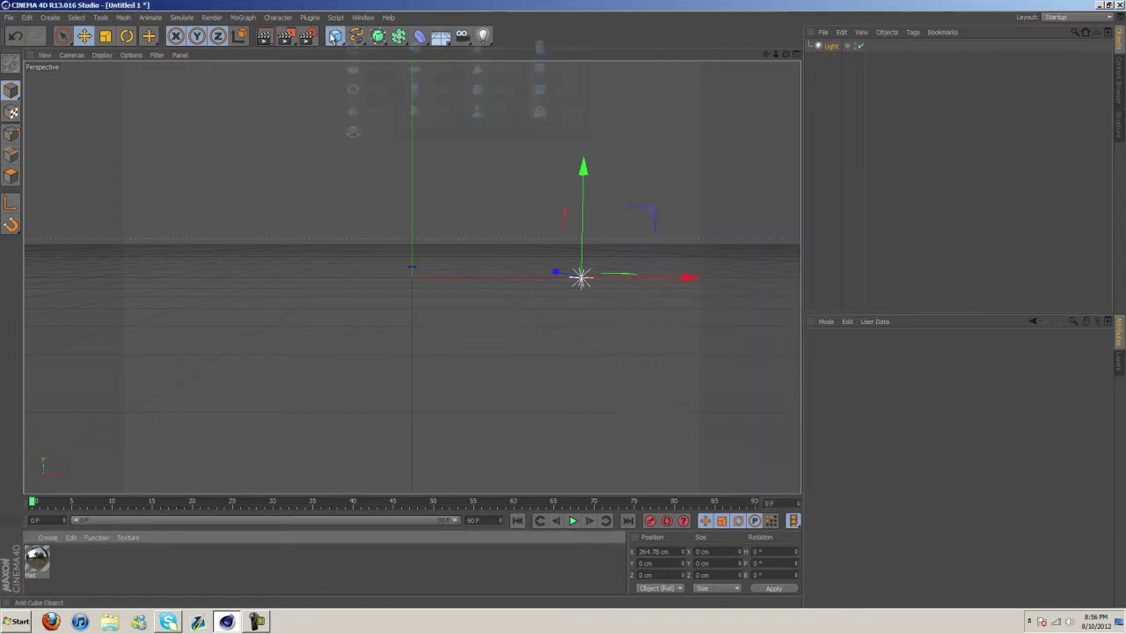
drag(333, 37, 488, 71)
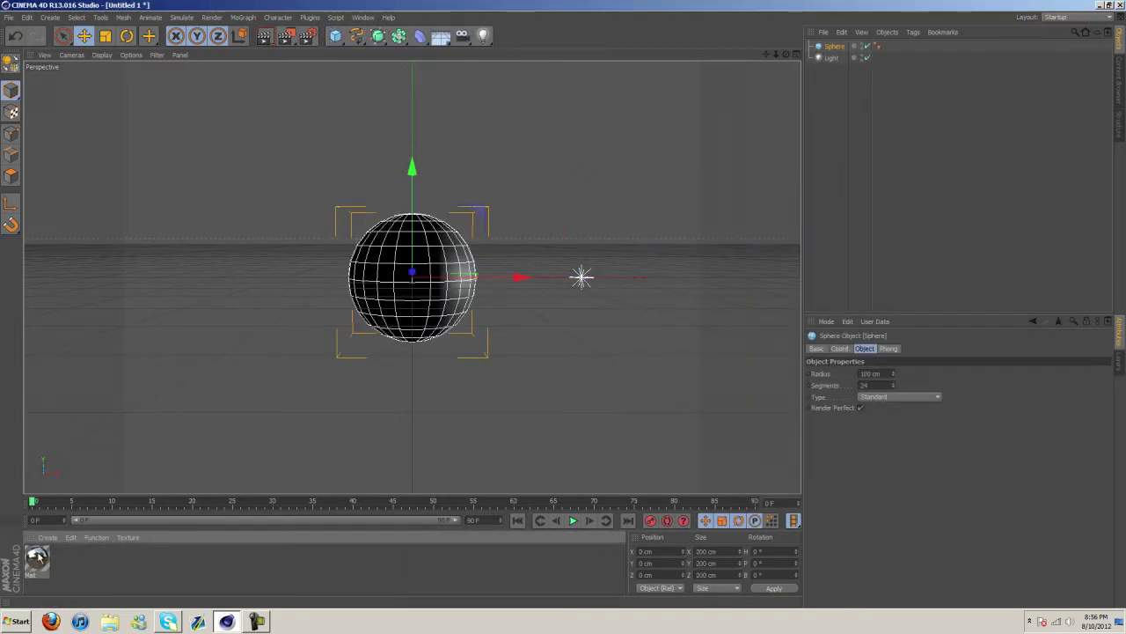
drag(38, 556, 407, 319)
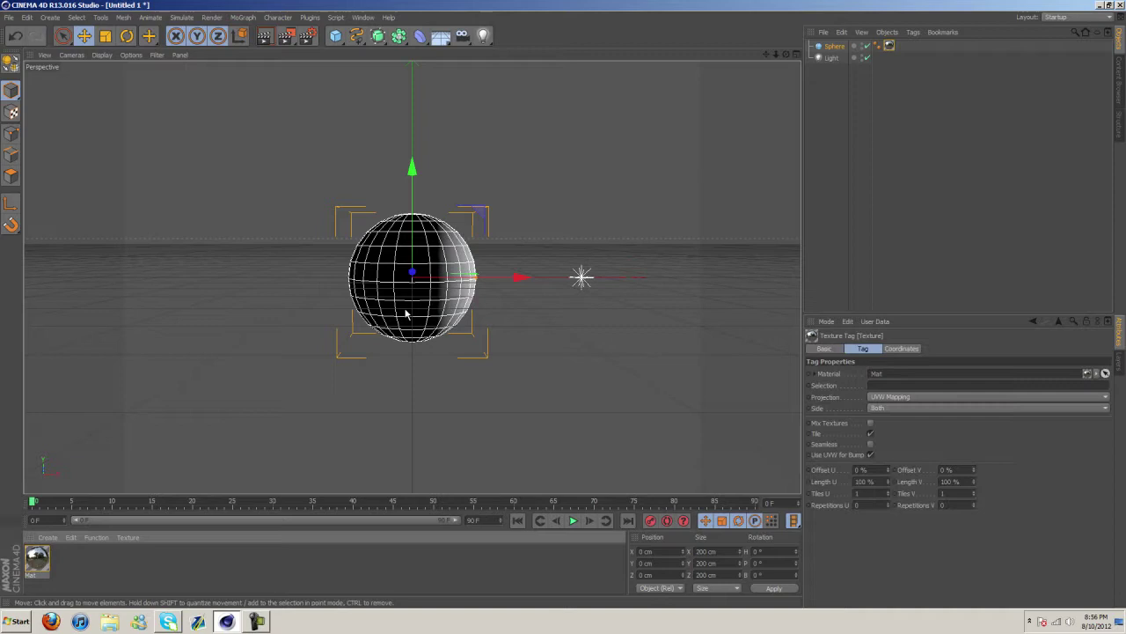
click(583, 277)
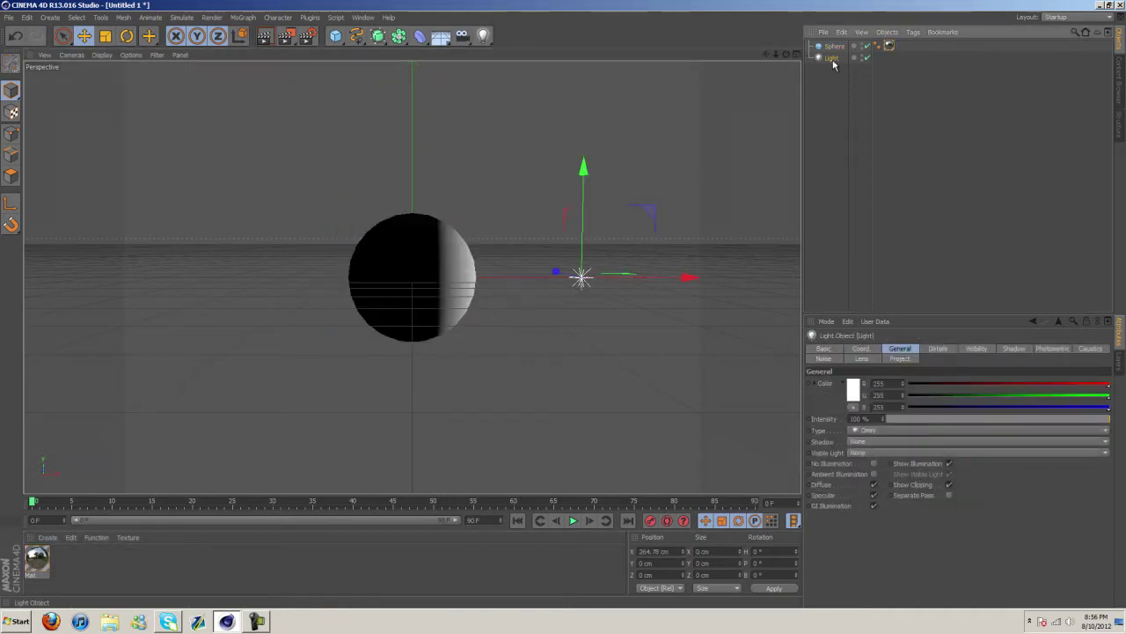
key(Delete)
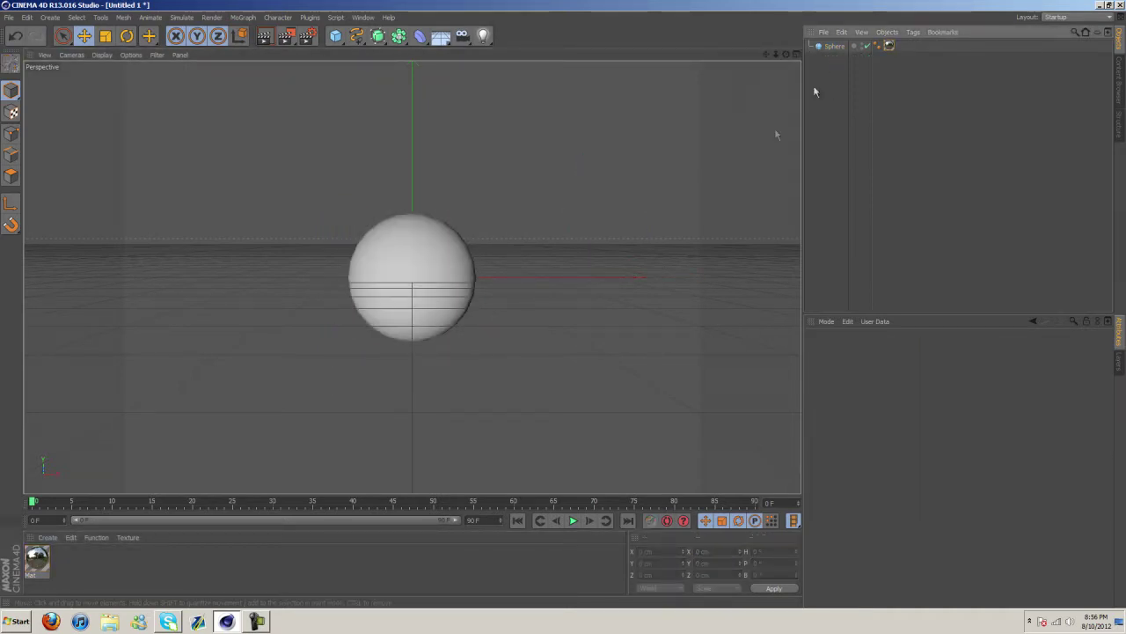
- Render the view, then reopen Mat's Reflection settings with the sphere uncovered
click(263, 38)
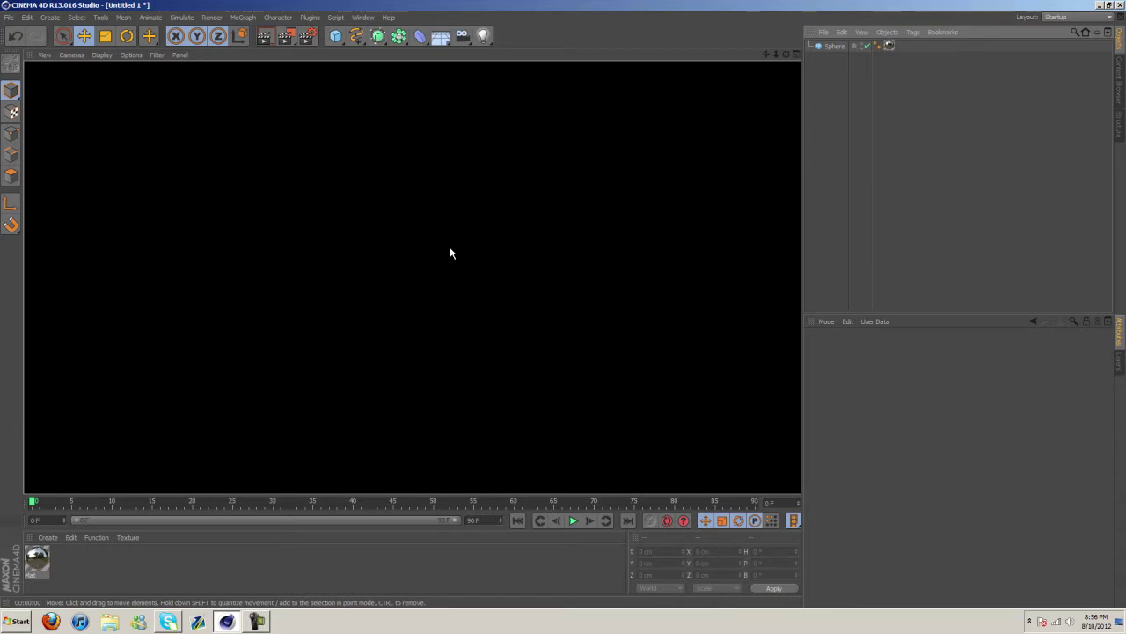
click(410, 296)
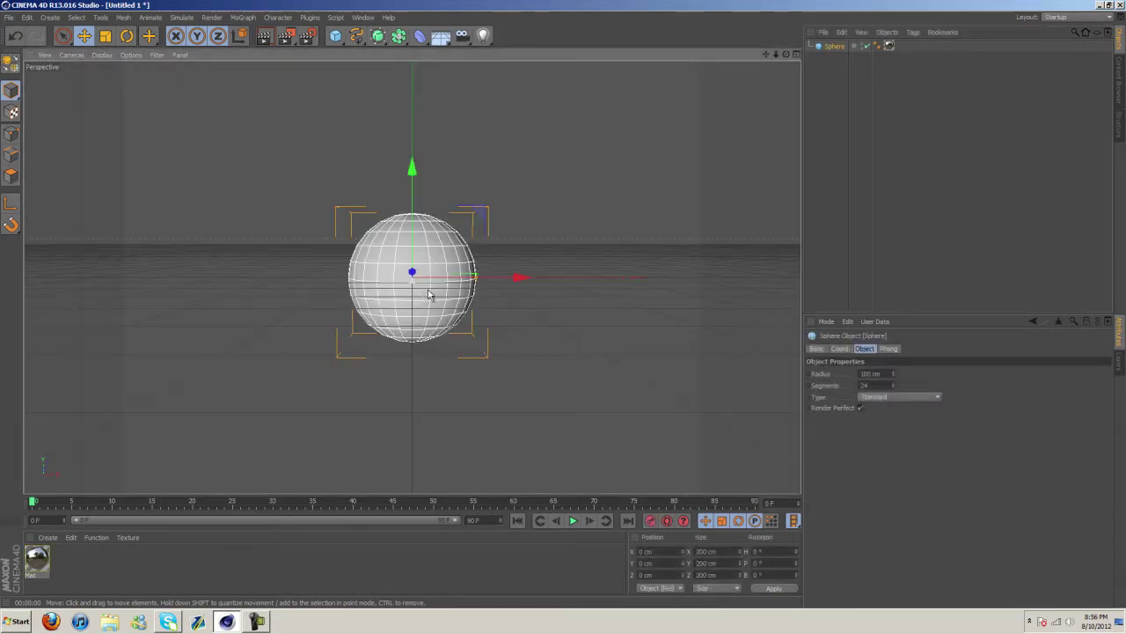
double_click(37, 557)
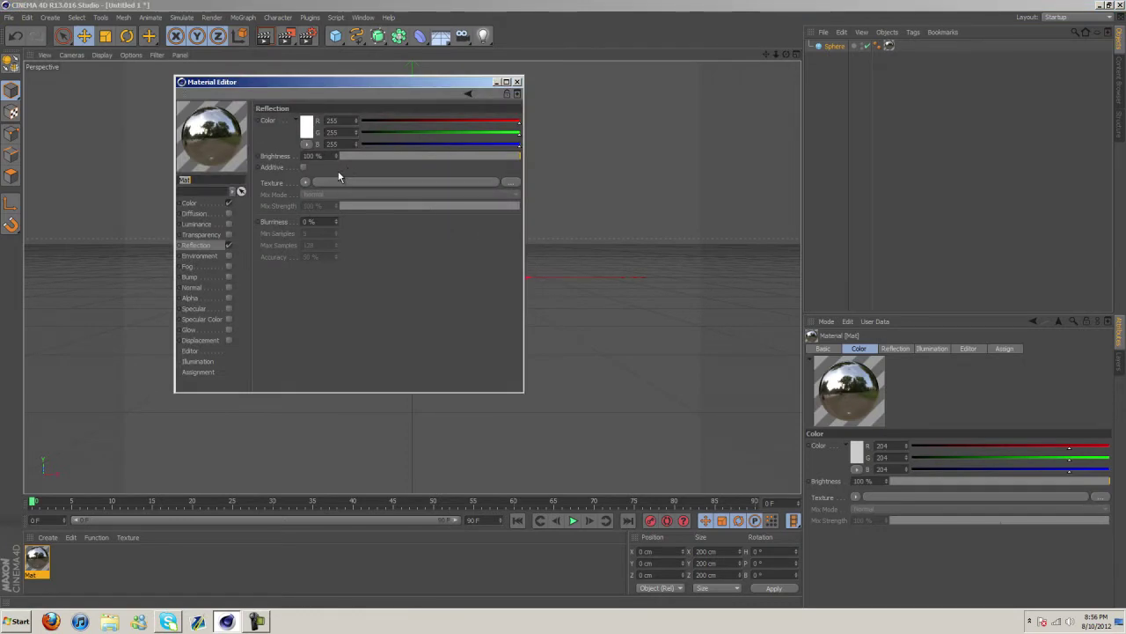
drag(446, 91, 946, 114)
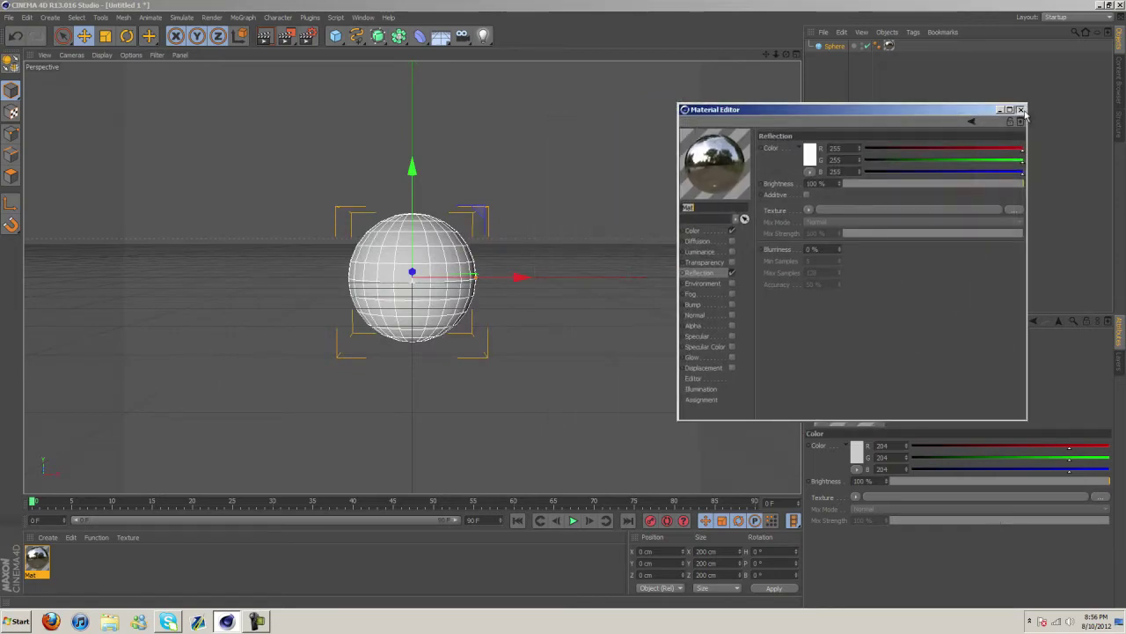
click(1022, 110)
- Add a floor and lower it beneath the sphere
click(442, 36)
click(453, 46)
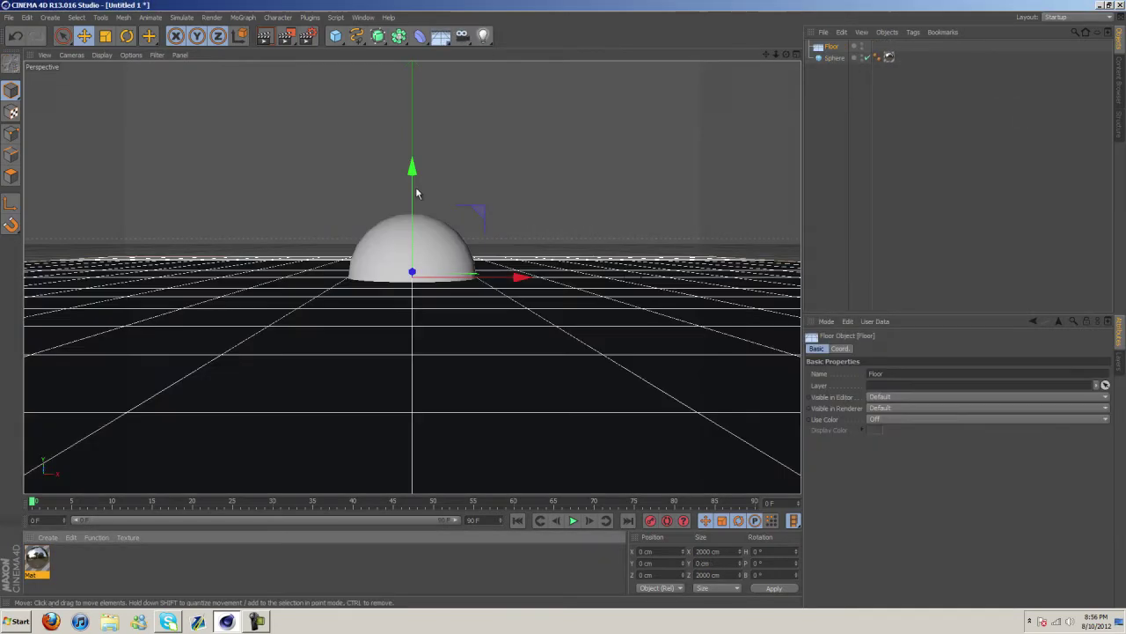
drag(413, 169, 412, 264)
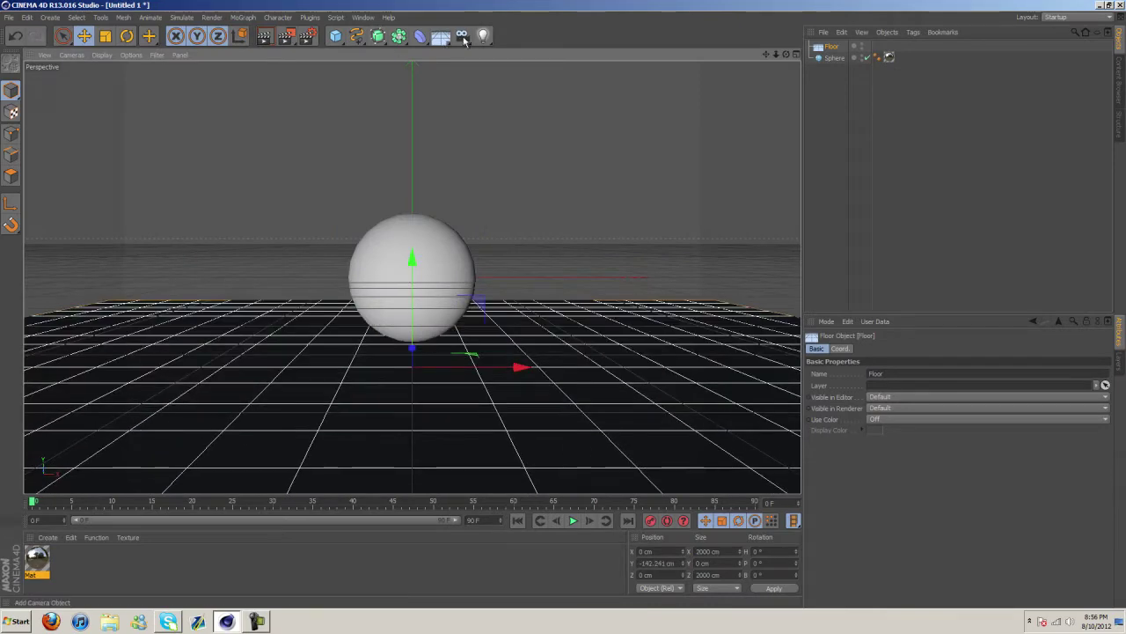
- Add an area light, rotate it 90° to face down, raise it overhead and enlarge it
drag(482, 36, 596, 70)
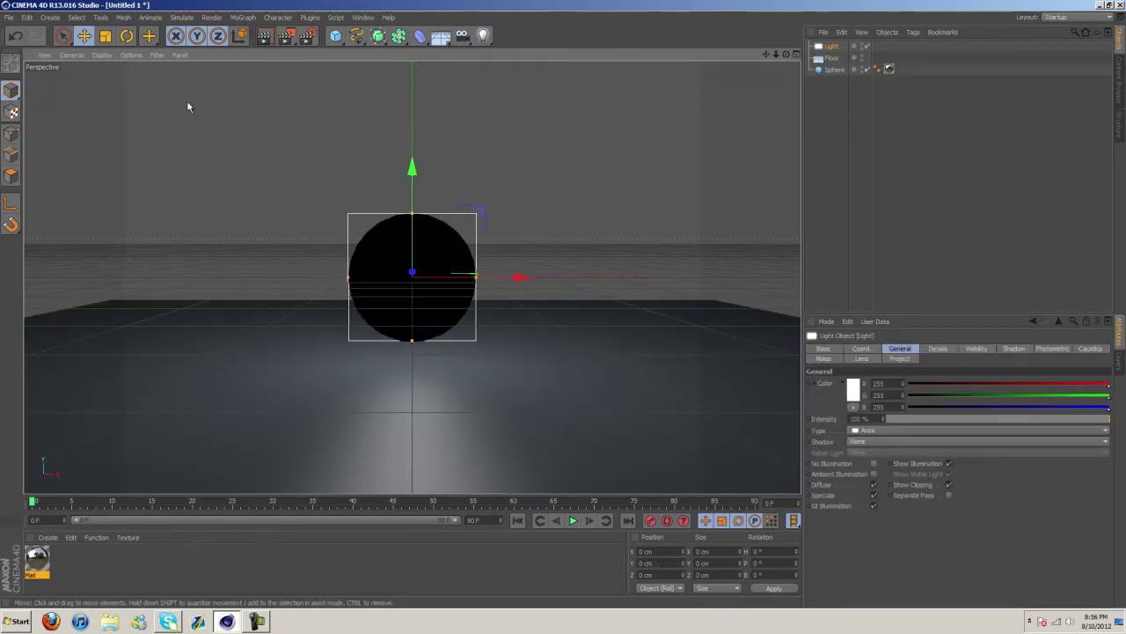
key(r)
drag(412, 221, 421, 361)
key(e)
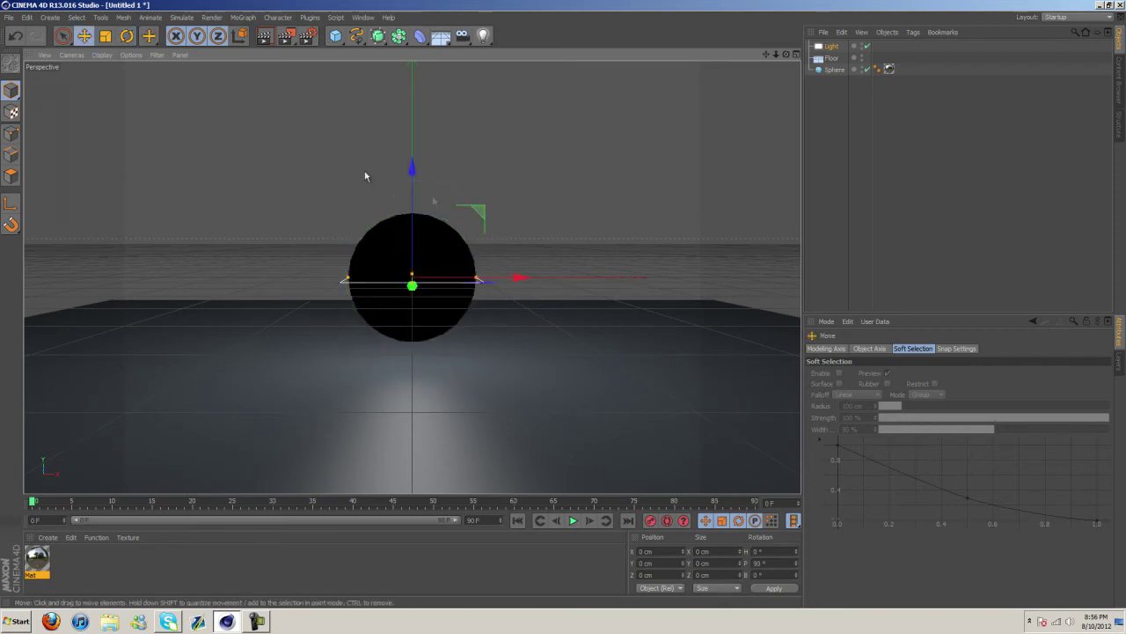
drag(412, 167, 564, 310)
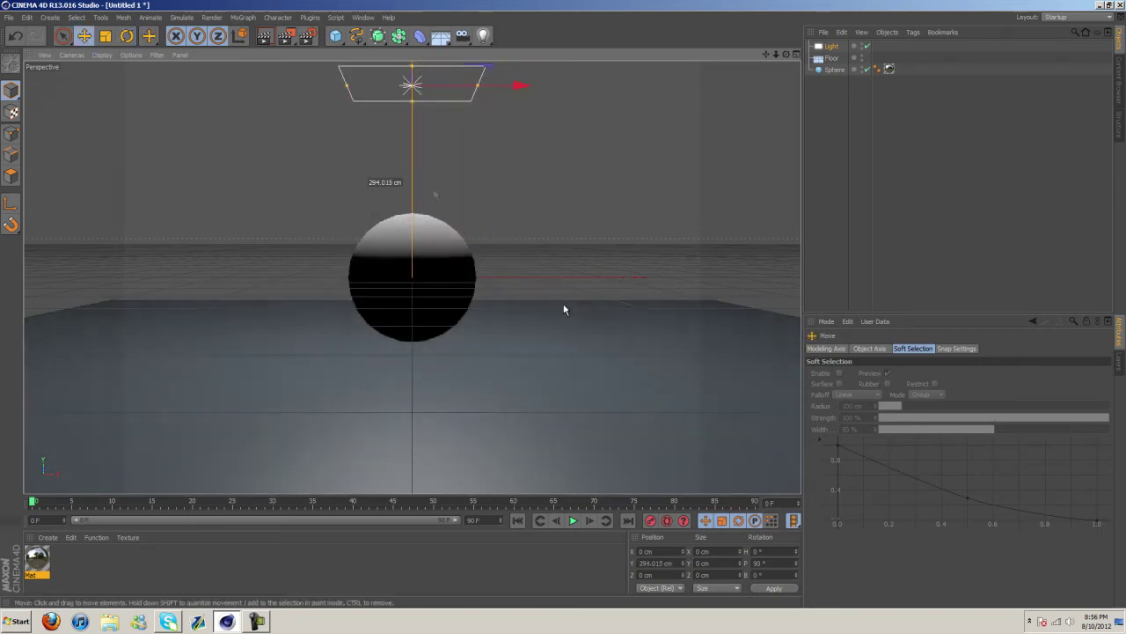
drag(477, 86, 531, 85)
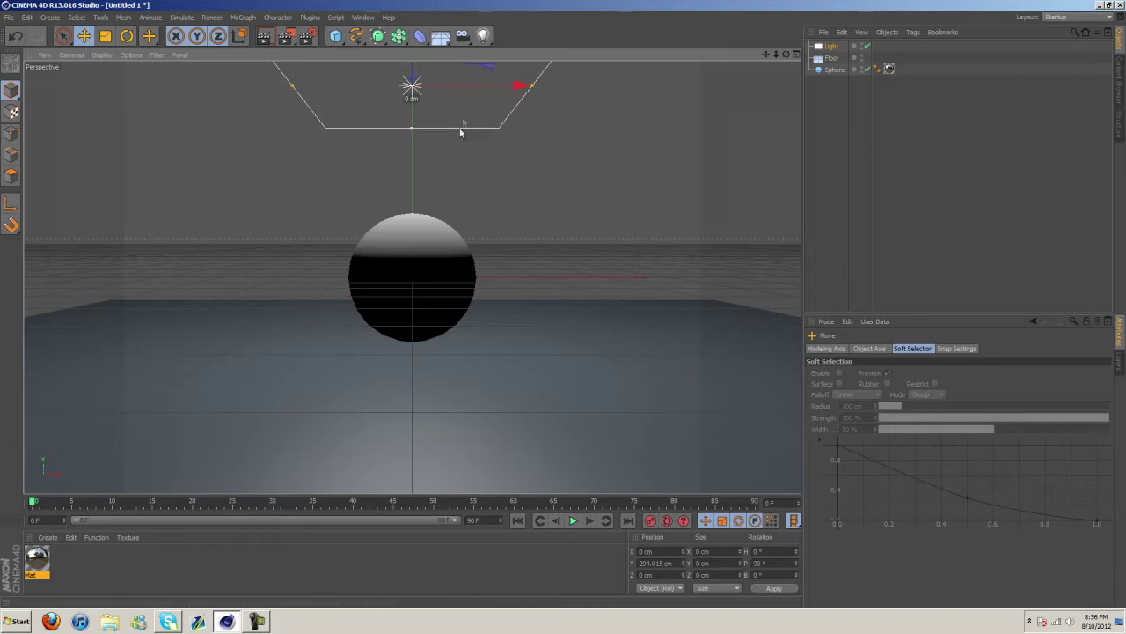
- Add a second light, move it out over the floor, and set its intensity to 67%
drag(482, 35, 529, 54)
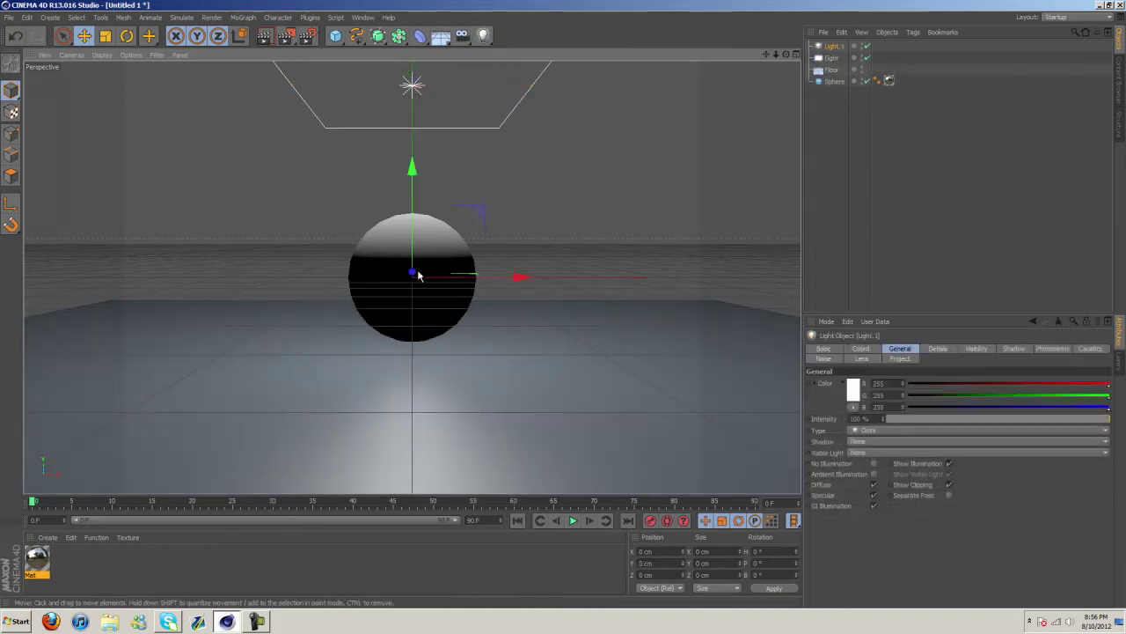
drag(786, 54, 528, 189)
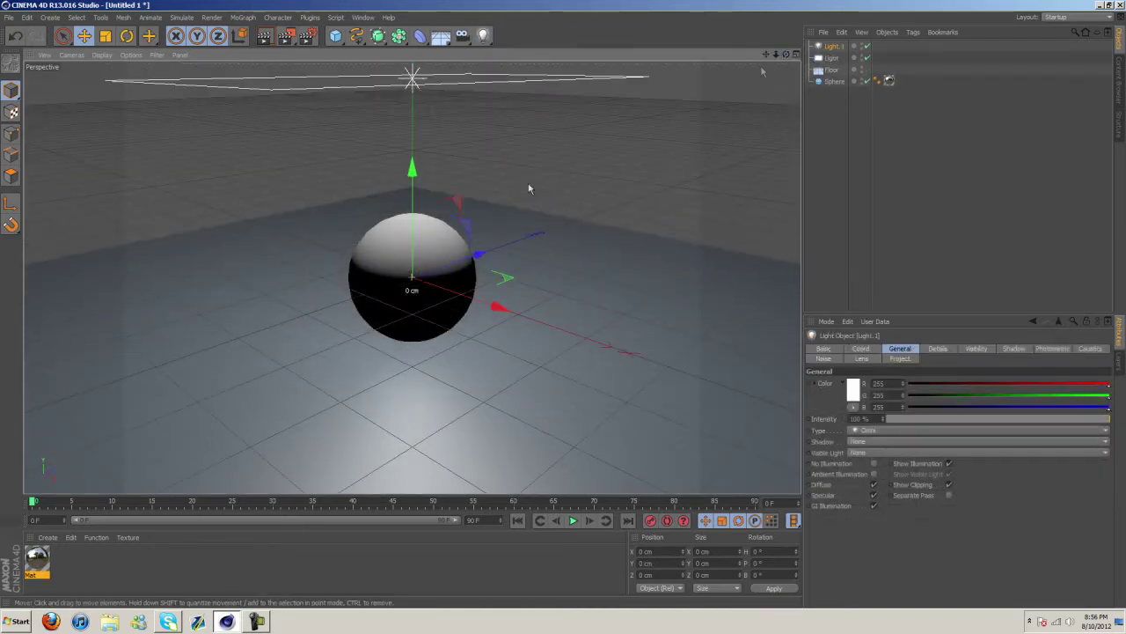
drag(478, 255, 562, 302)
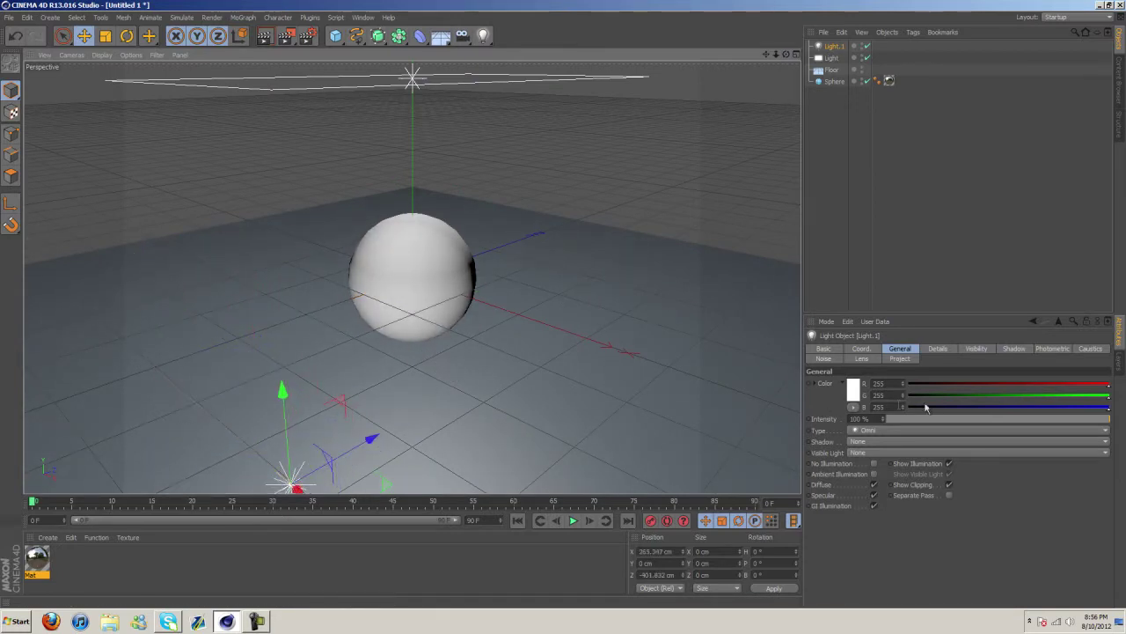
drag(1021, 419, 1036, 418)
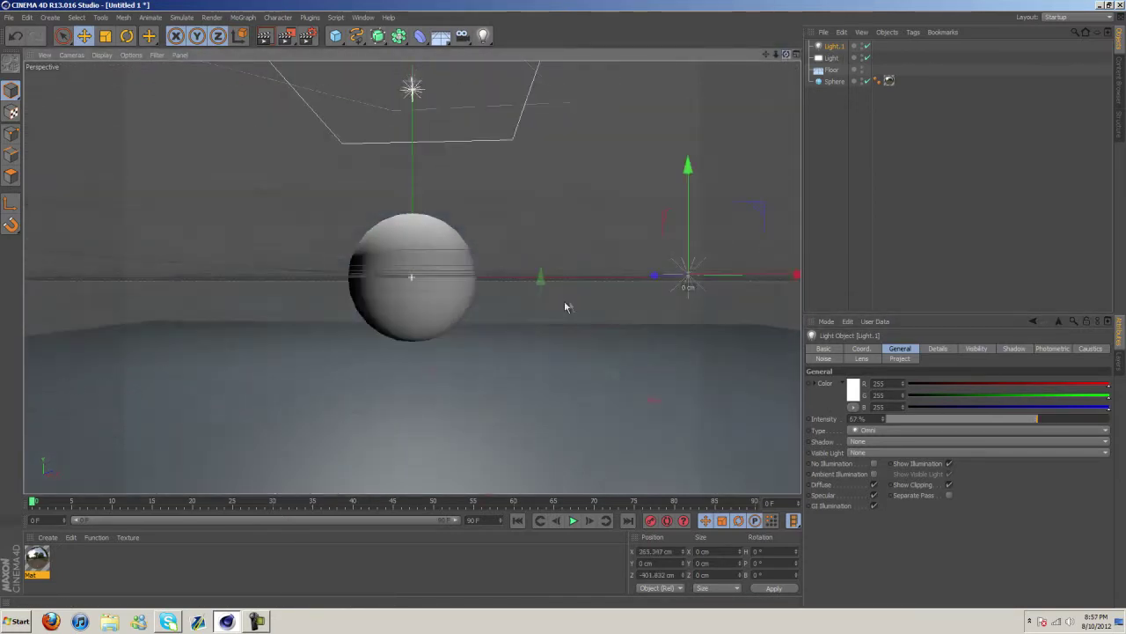
alt+drag(565, 304, 562, 317)
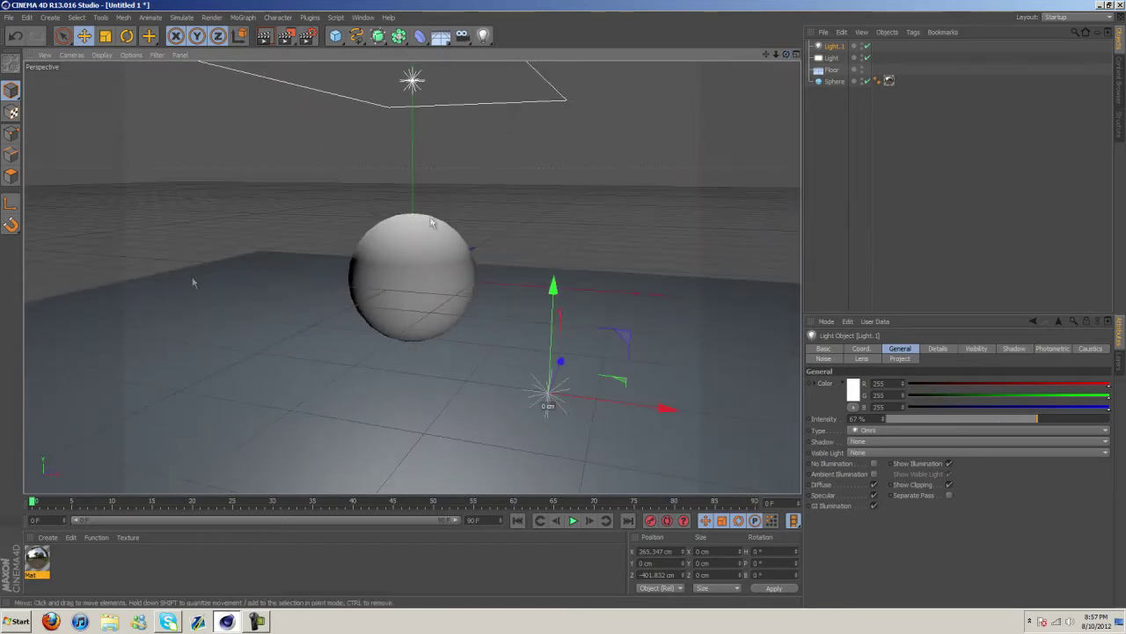
click(48, 537)
- Create Mat.1, colour it green, apply it to the floor, and render the view
click(53, 435)
double_click(36, 556)
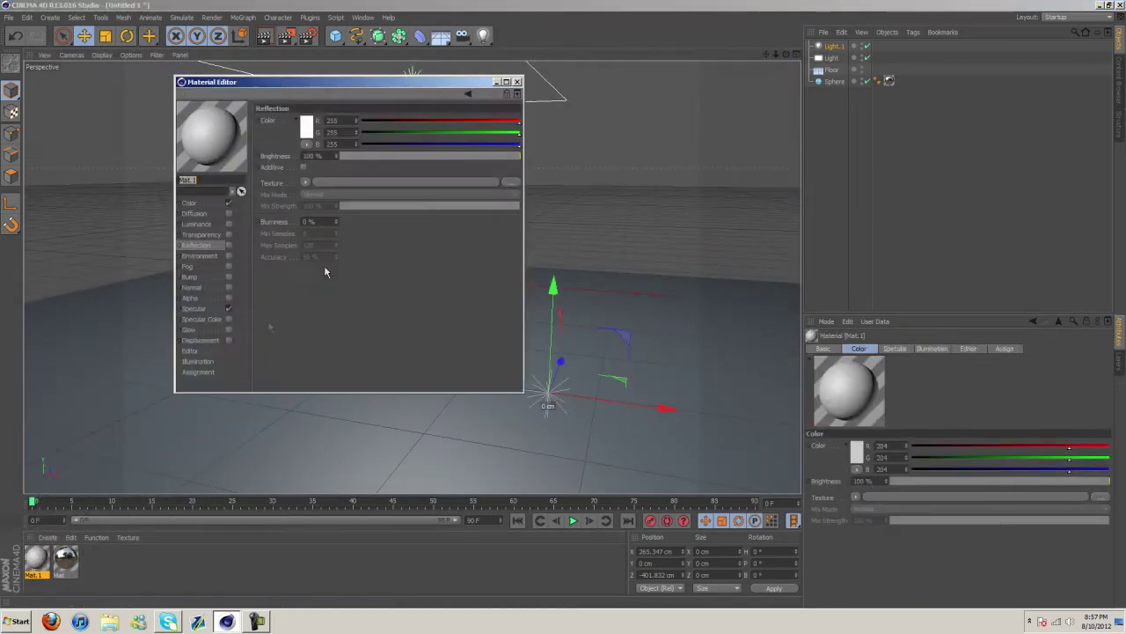
drag(486, 132, 392, 121)
drag(211, 137, 150, 381)
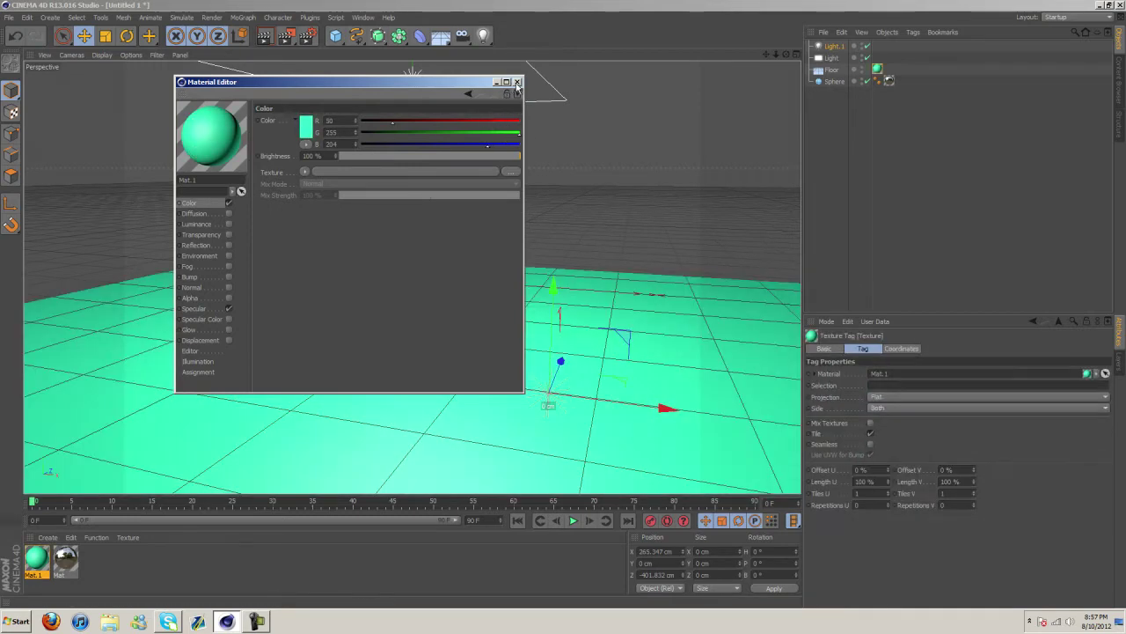
click(516, 82)
click(264, 35)
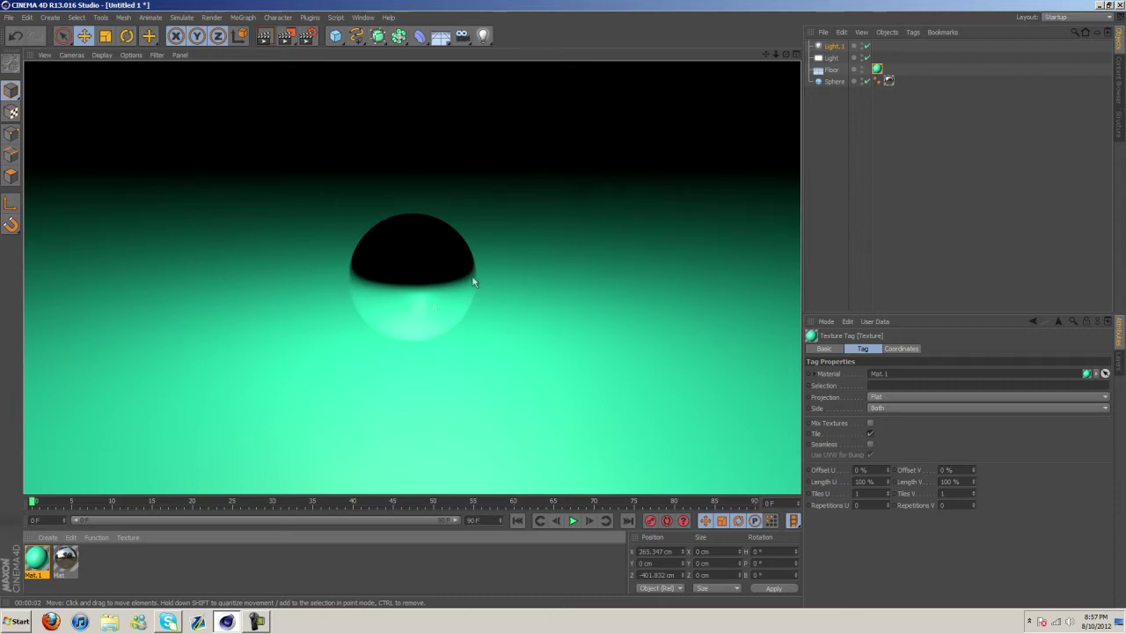
- Lower Mat's reflection brightness to 14% and render to check the sphere
double_click(66, 558)
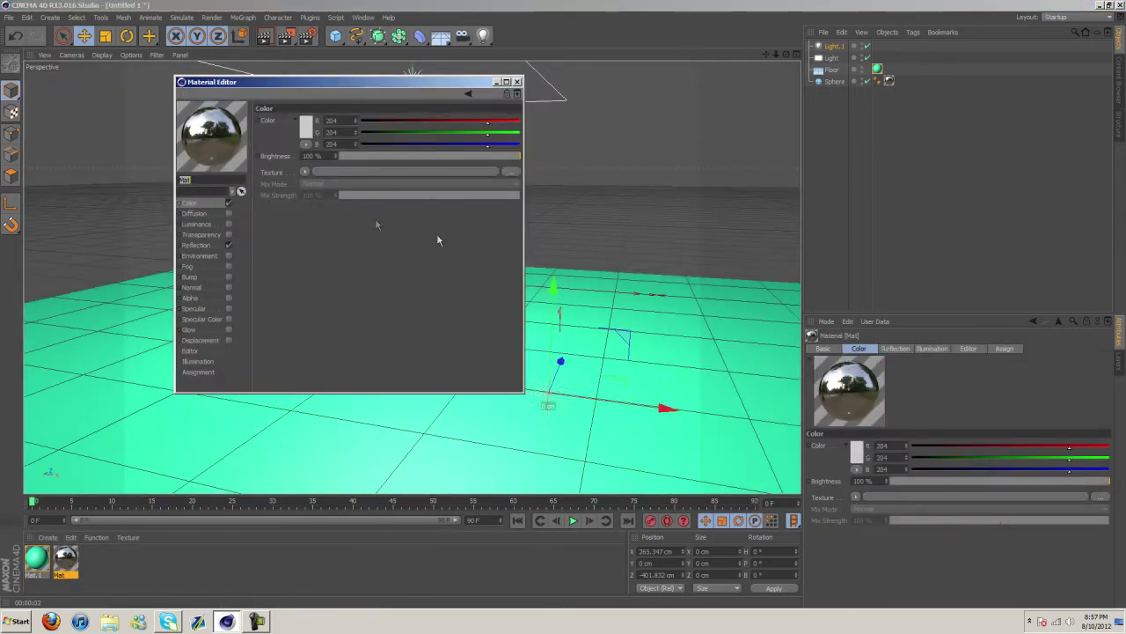
click(203, 245)
drag(449, 155, 367, 159)
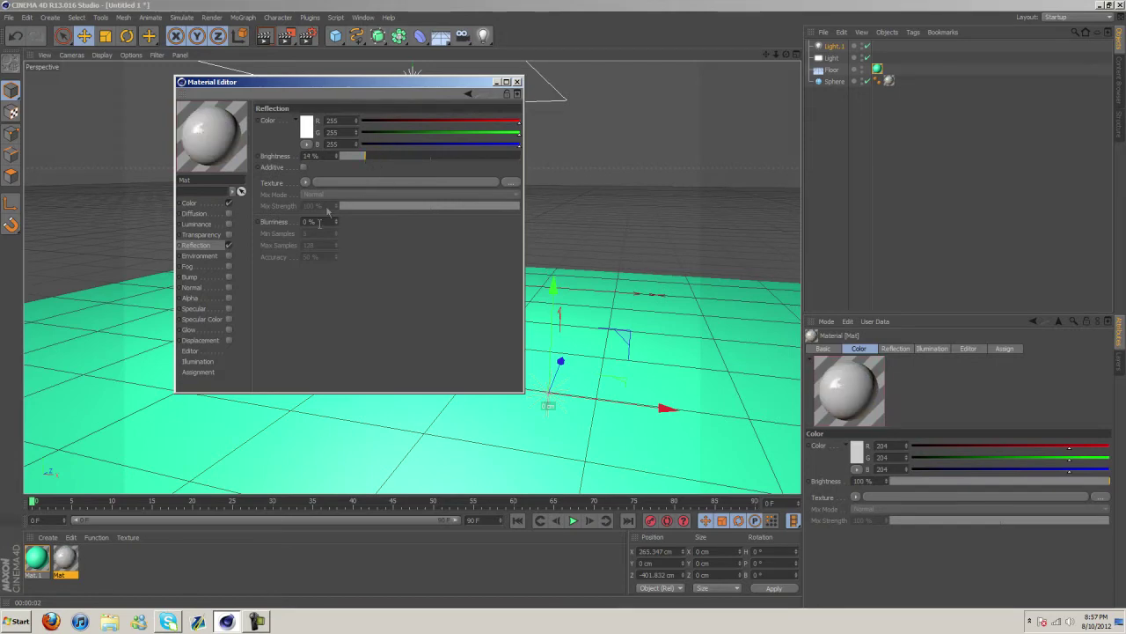
click(516, 81)
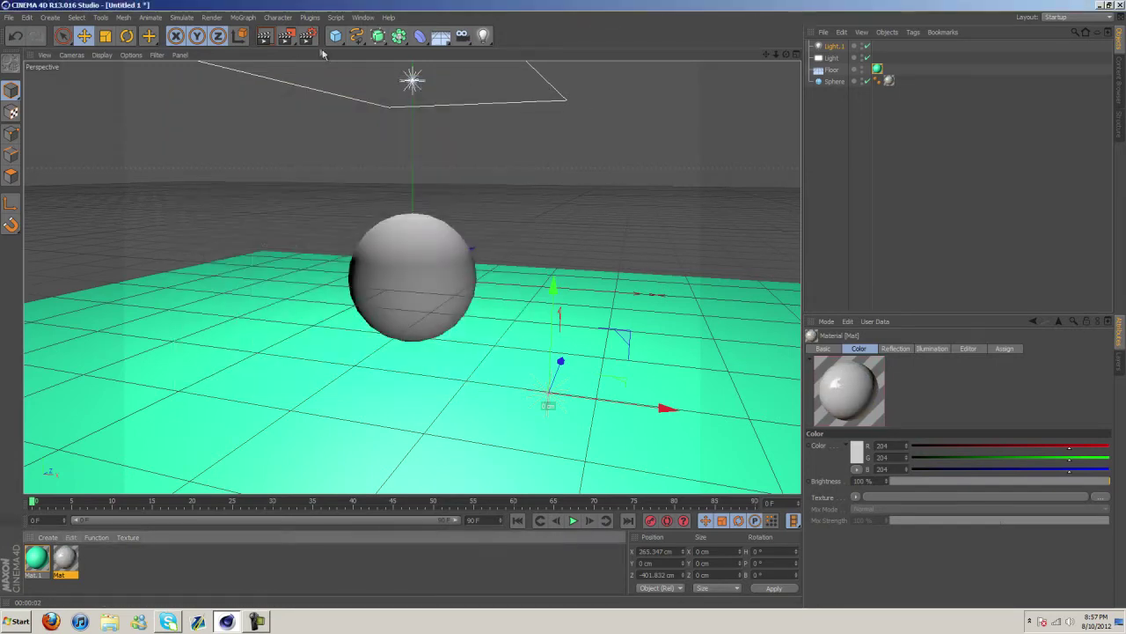
click(272, 39)
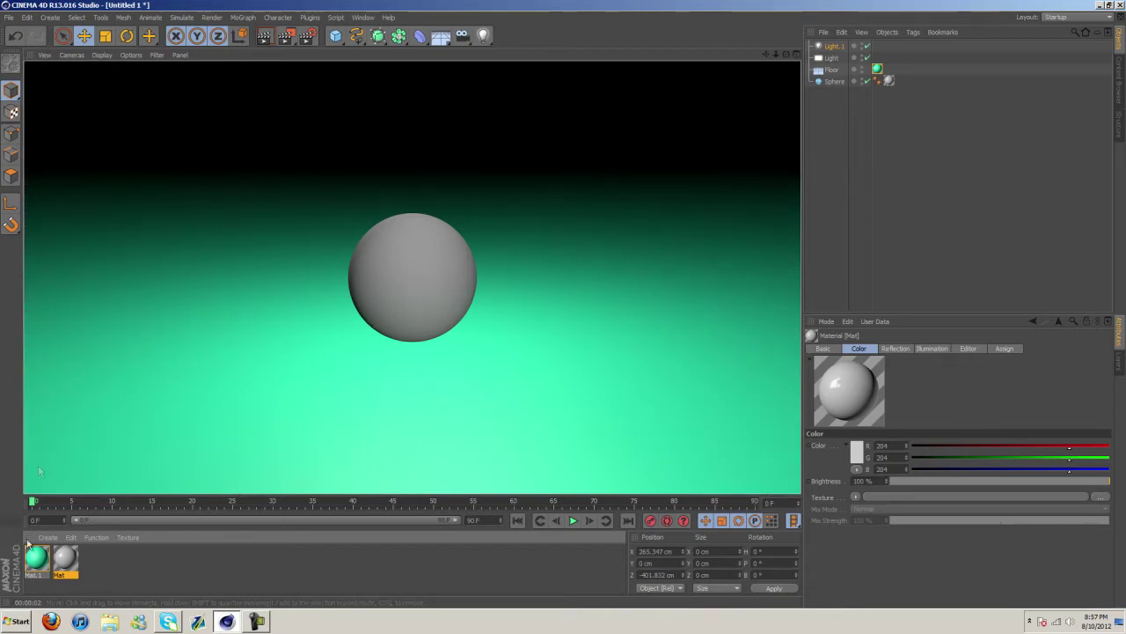
- Add a Fresnel reflection texture at 49% mix strength and render with Ctrl+R
double_click(59, 563)
click(309, 183)
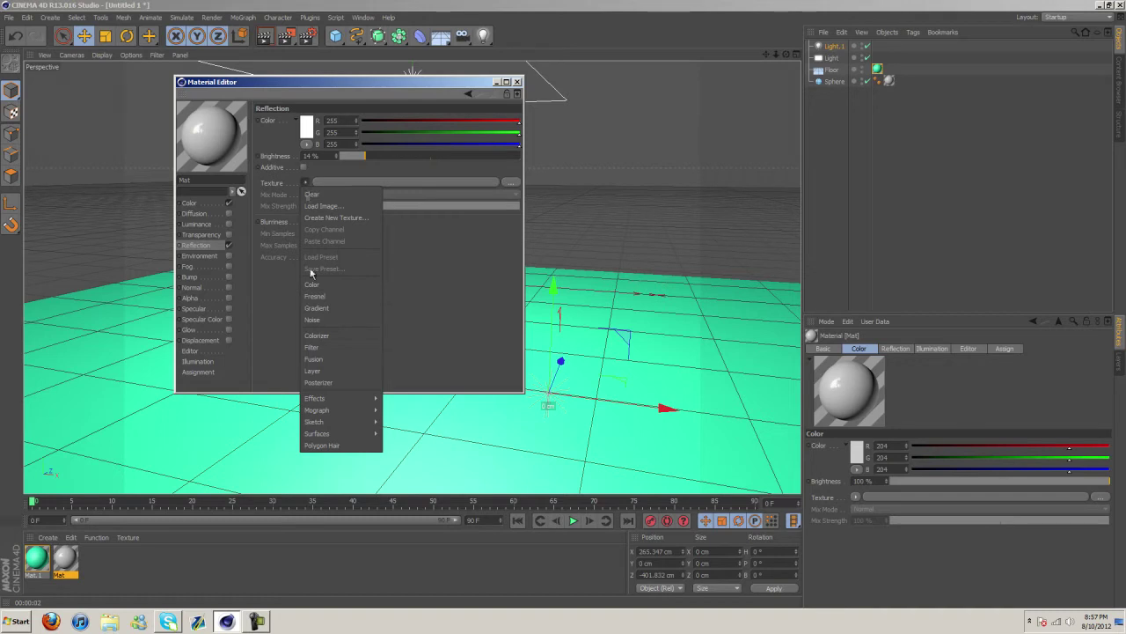
click(340, 295)
drag(408, 239, 432, 246)
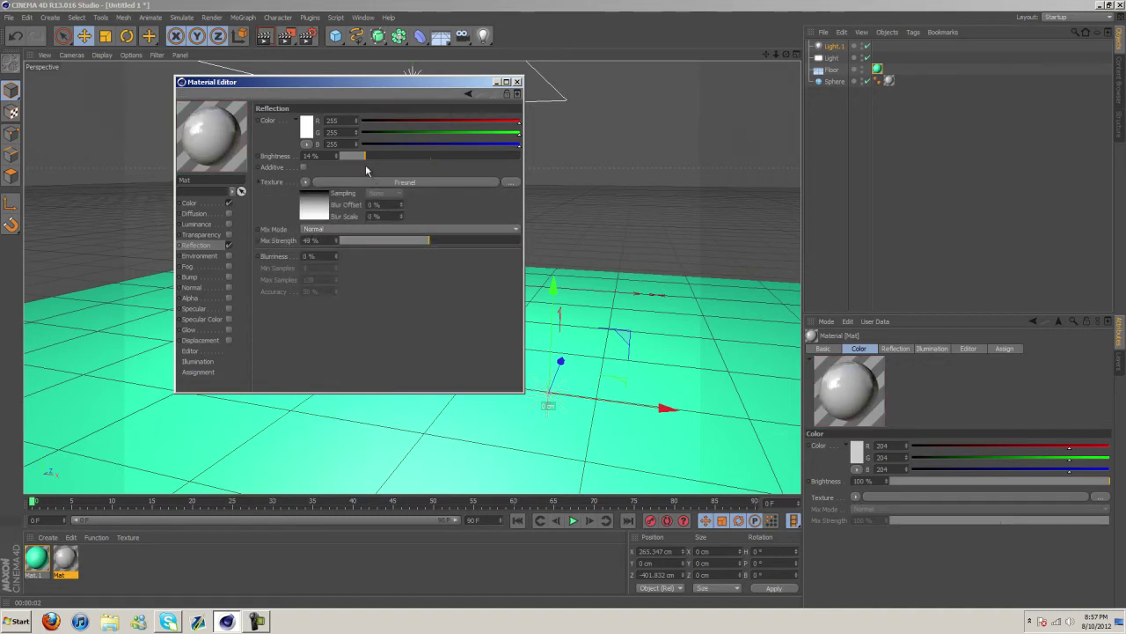
click(516, 81)
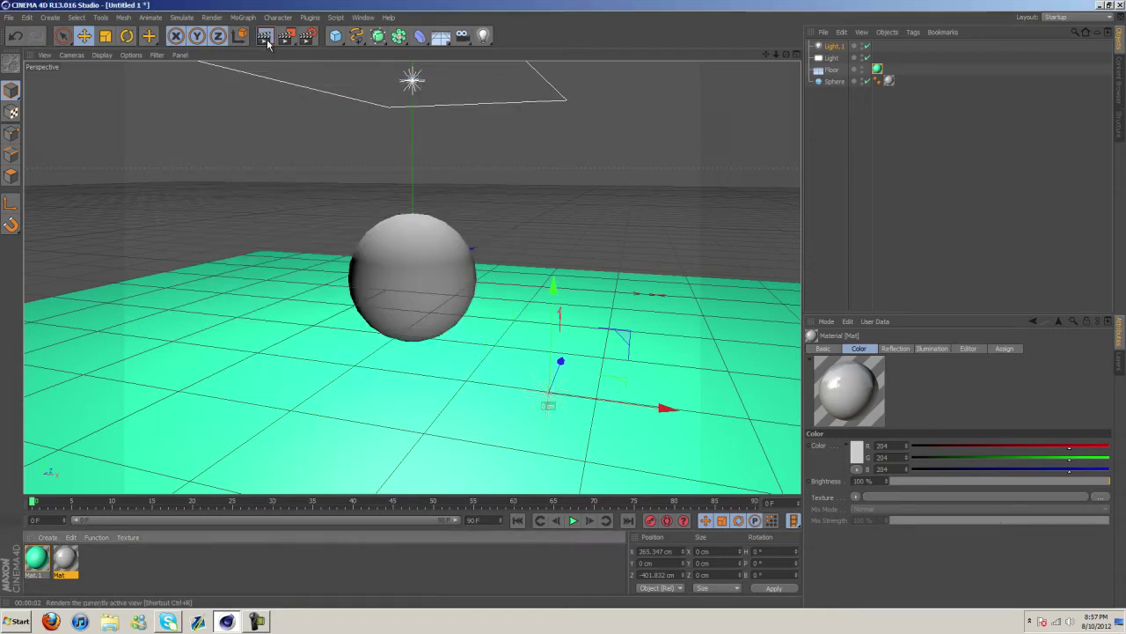
key(ctrl+r)
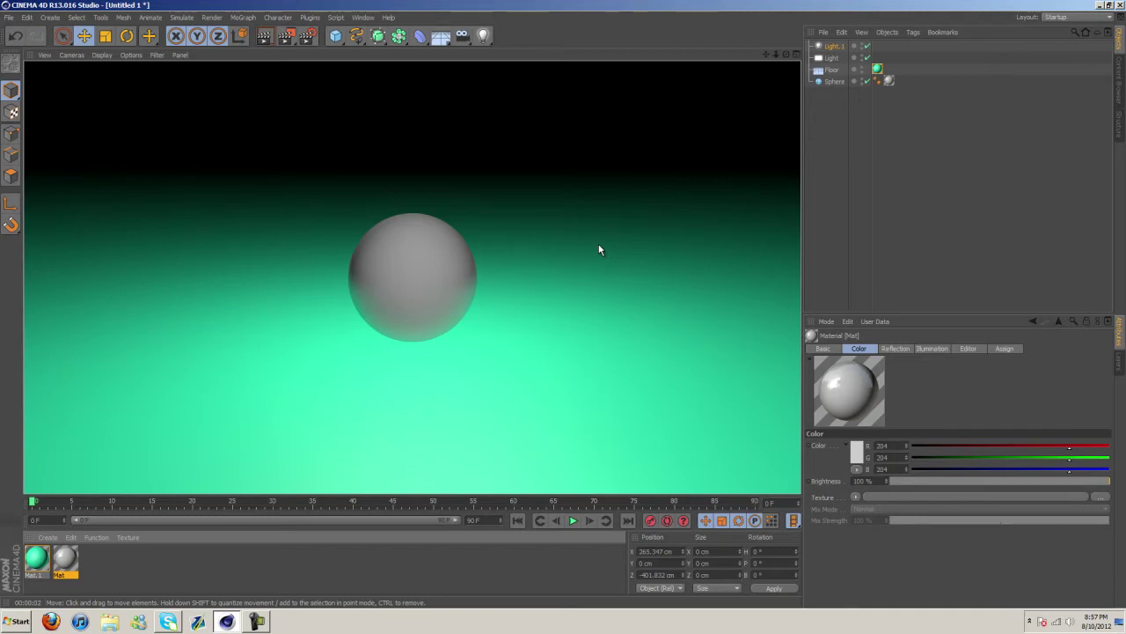
click(539, 285)
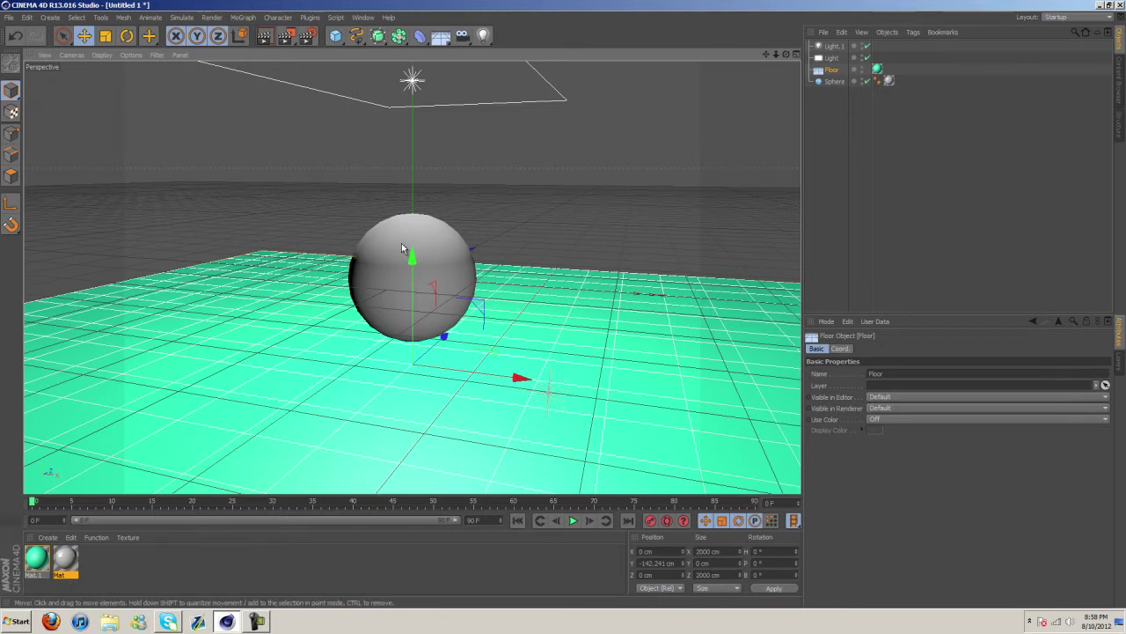
- Make Mat pure white by enabling Luminance and disabling its Color channel
double_click(65, 558)
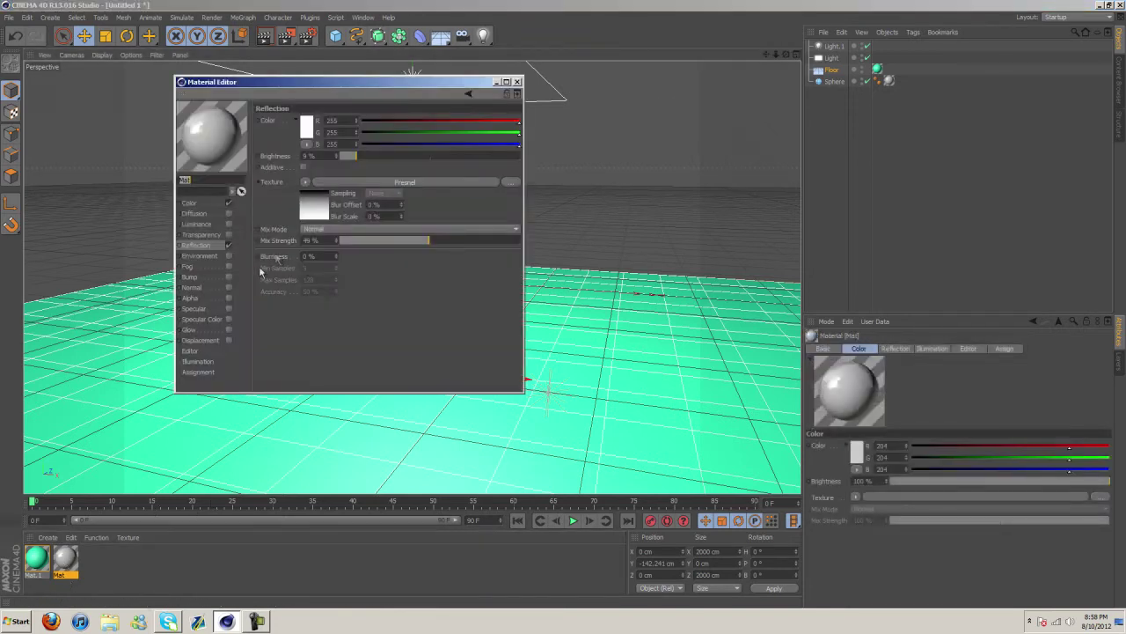
click(228, 224)
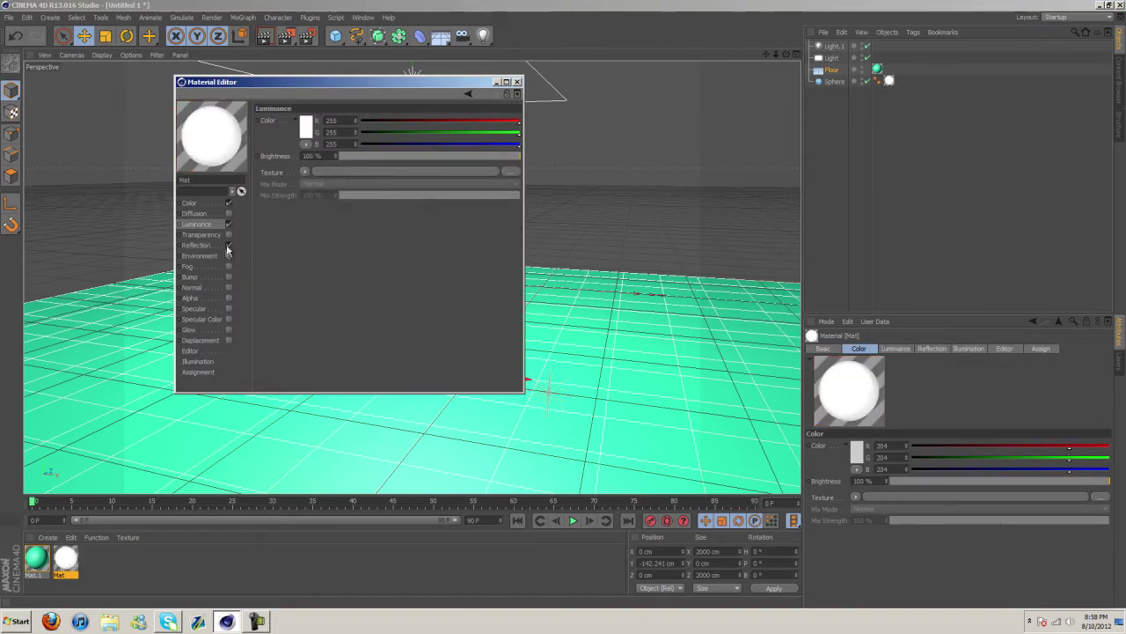
click(228, 202)
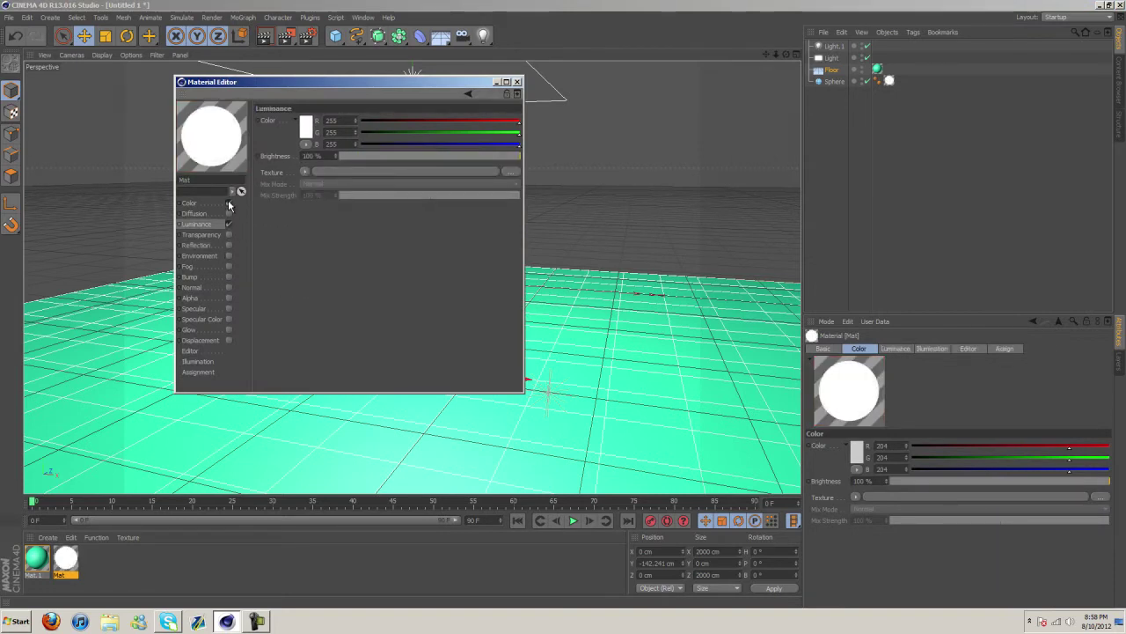
click(516, 82)
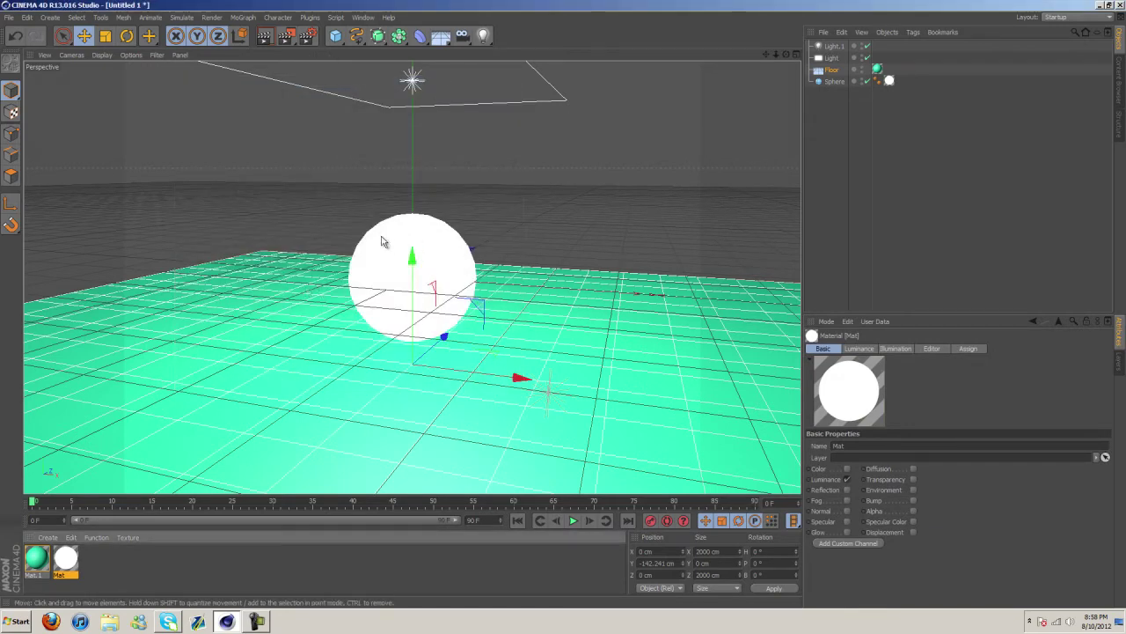
- Delete the floor's Mat.1 texture tag and move the sphere up
click(879, 71)
key(Delete)
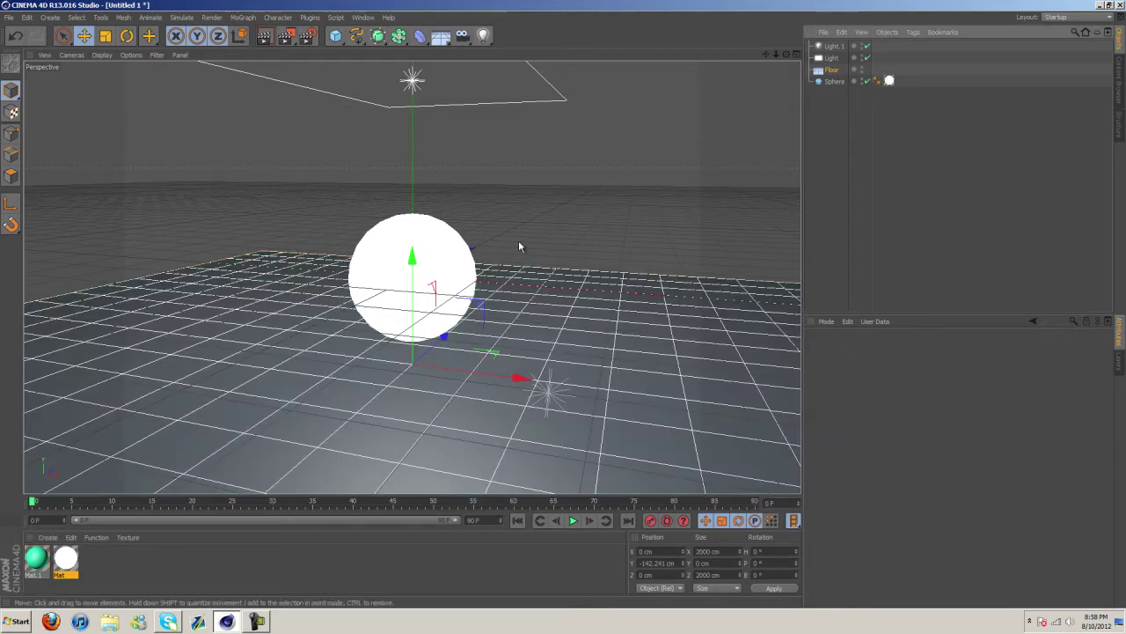
click(431, 243)
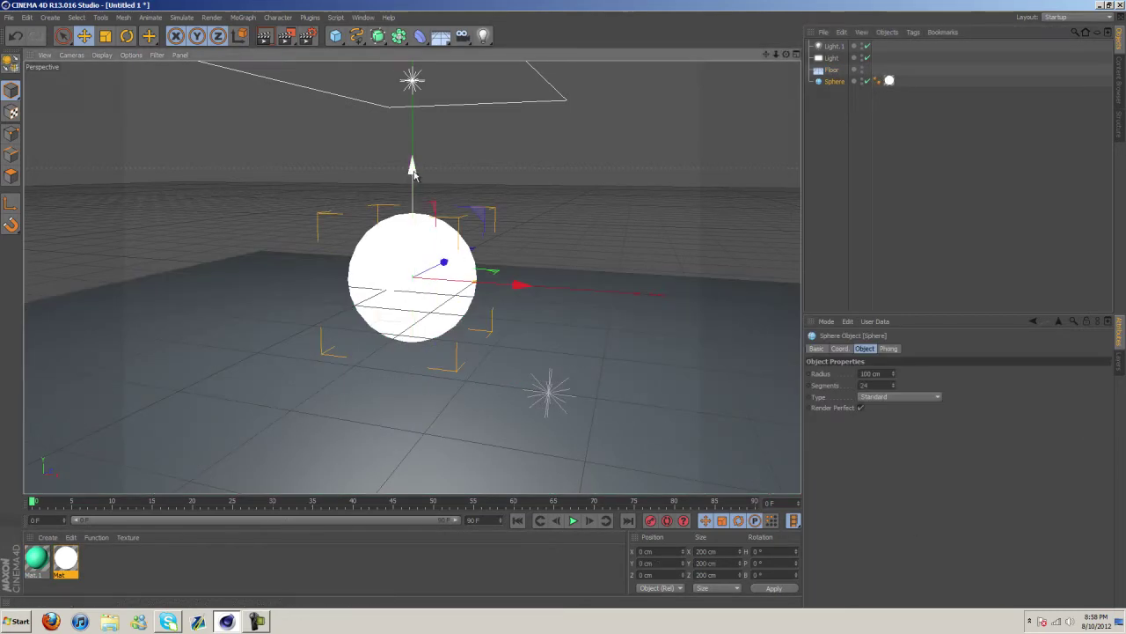
drag(412, 167, 415, 213)
- Delete both lights from the scene
click(836, 46)
key(Delete)
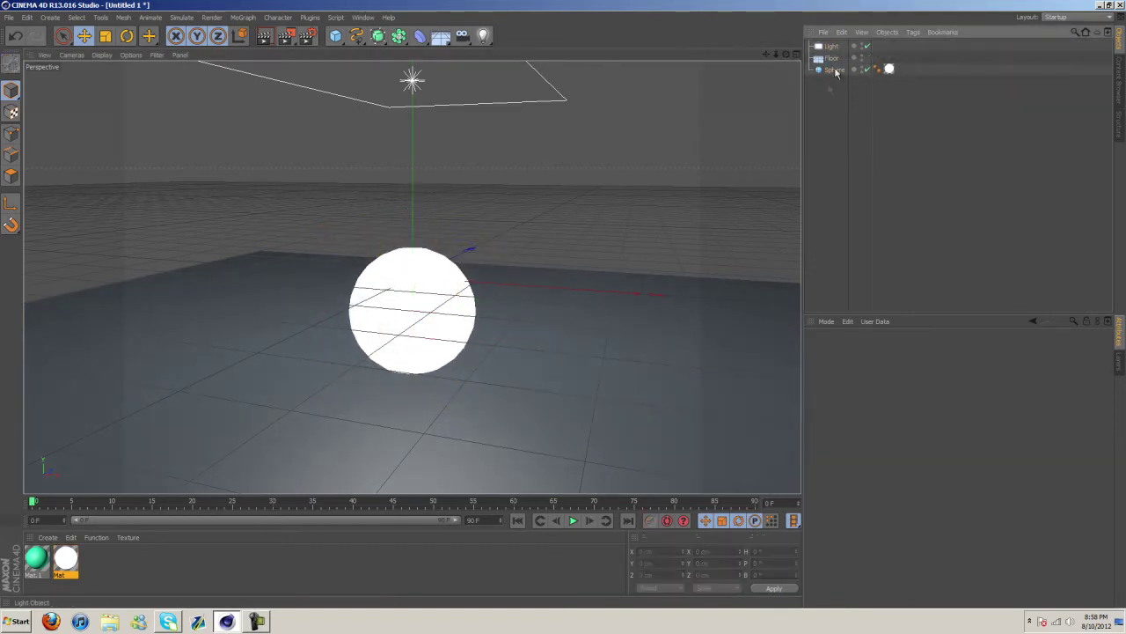
click(833, 46)
key(Delete)
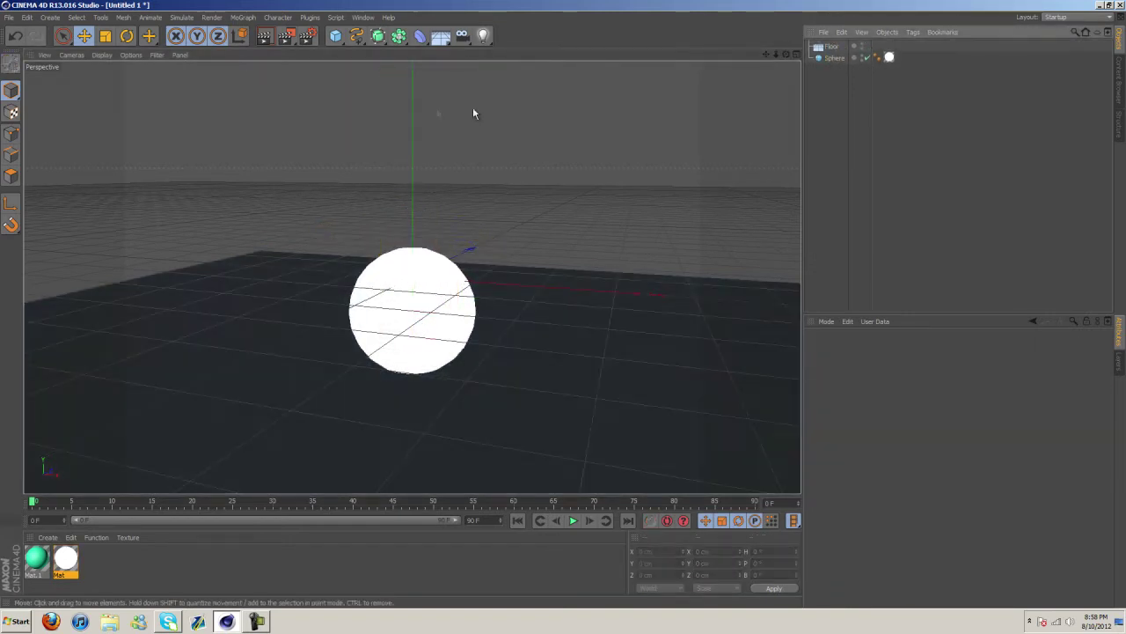
- Render the current view and briefly open the Mat material settings
click(267, 36)
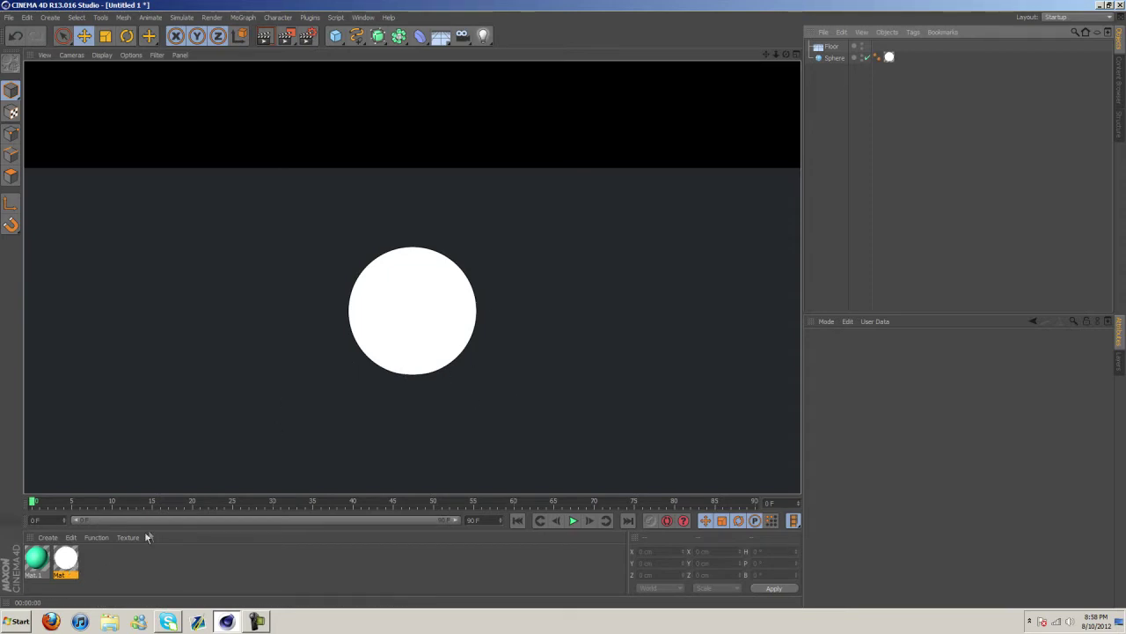
double_click(66, 557)
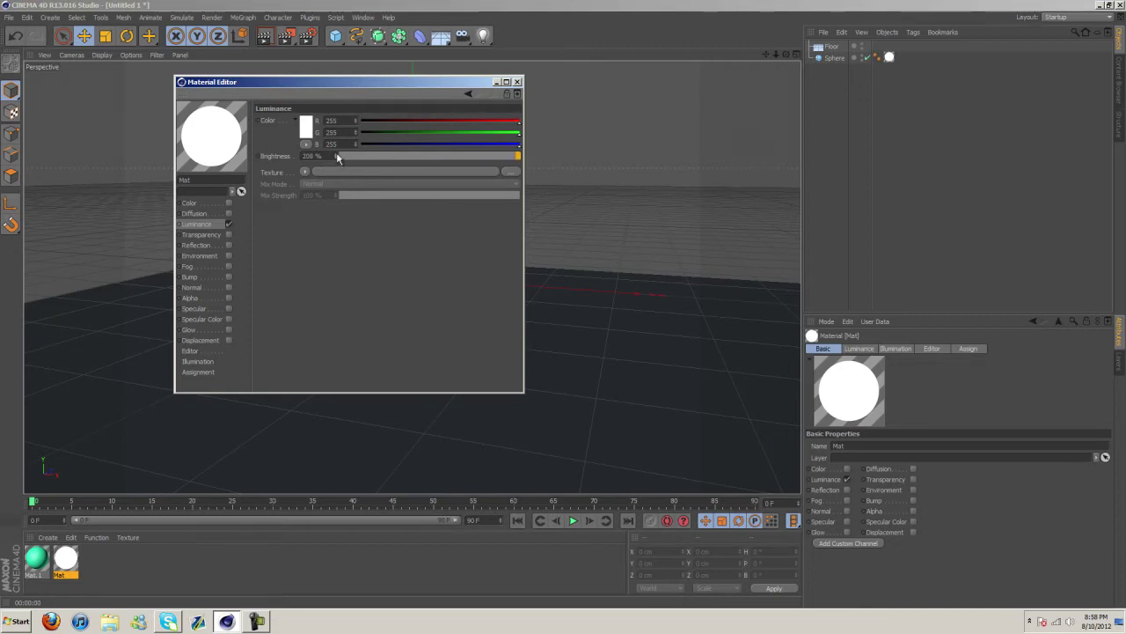
click(516, 80)
- Add Global Illumination with Low stochastic samples and Preview record density, then render
key(ctrl+b)
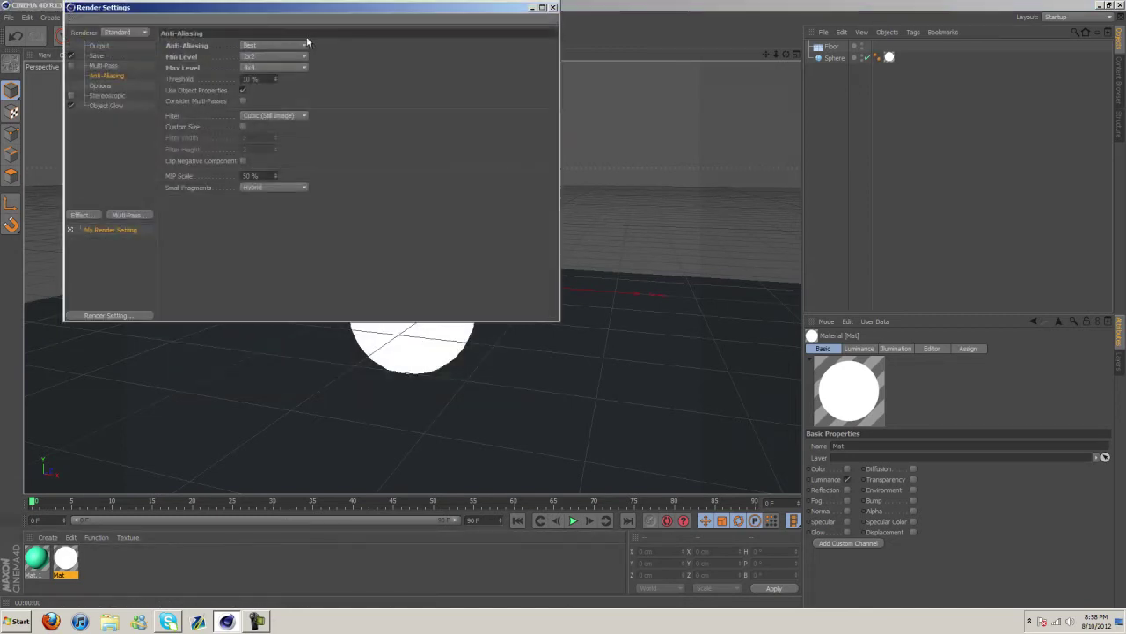
click(78, 214)
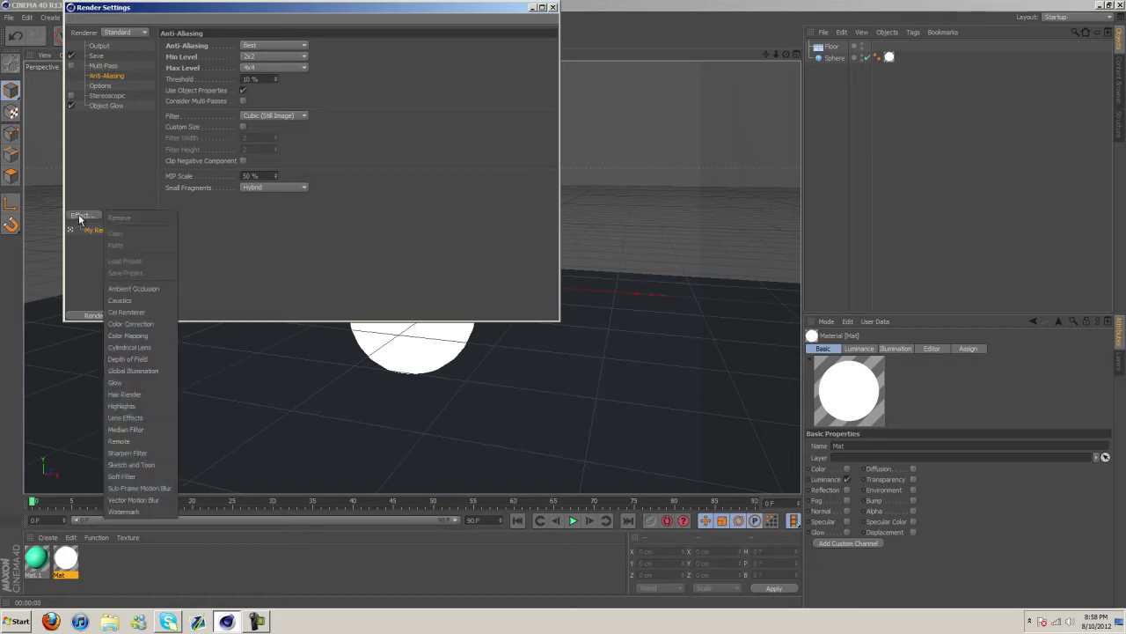
click(146, 361)
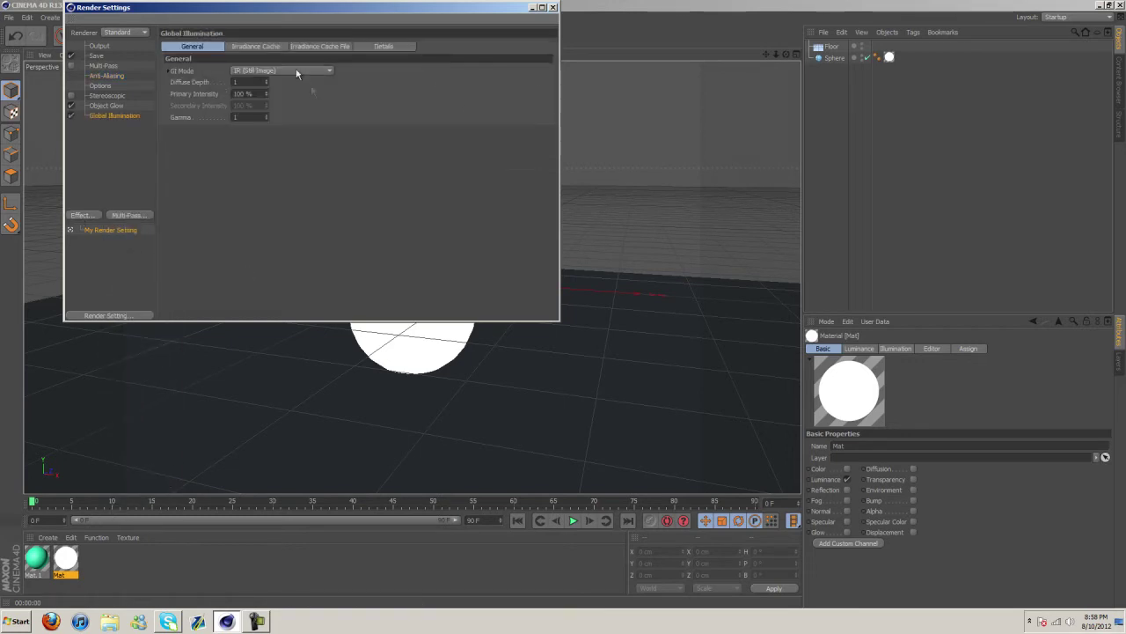
click(257, 46)
click(273, 71)
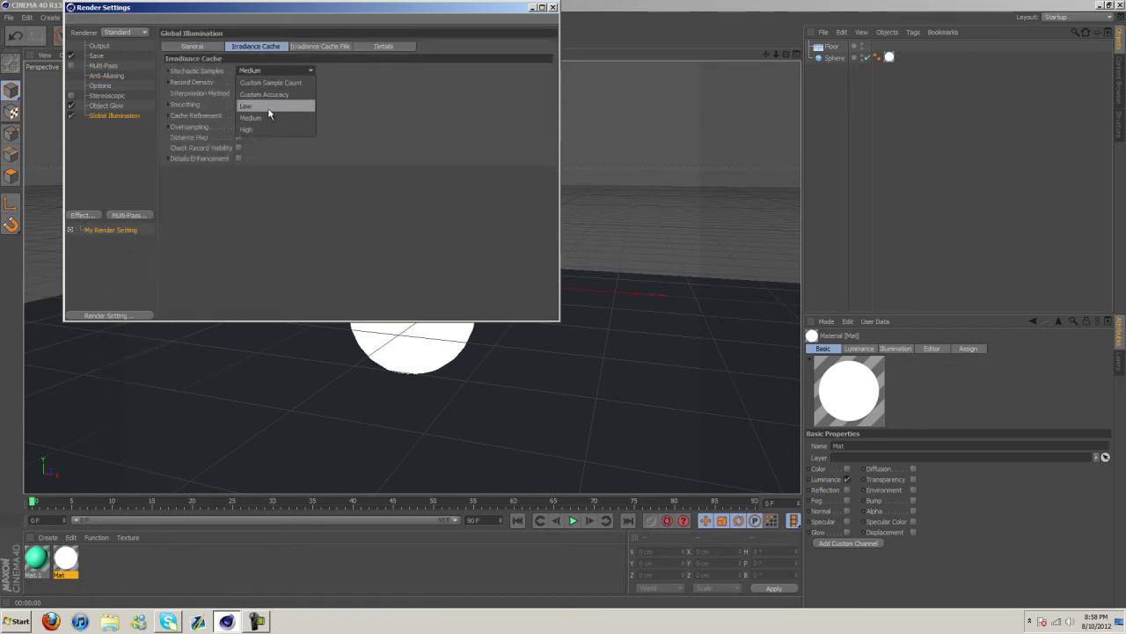
click(264, 81)
click(275, 81)
click(264, 94)
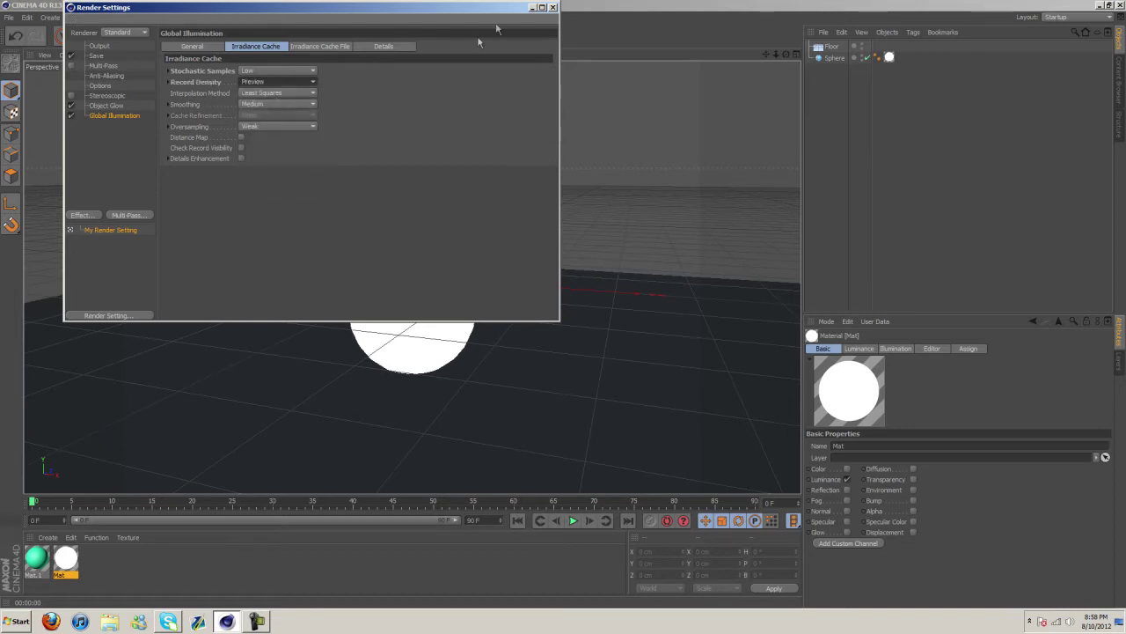
click(553, 8)
click(263, 38)
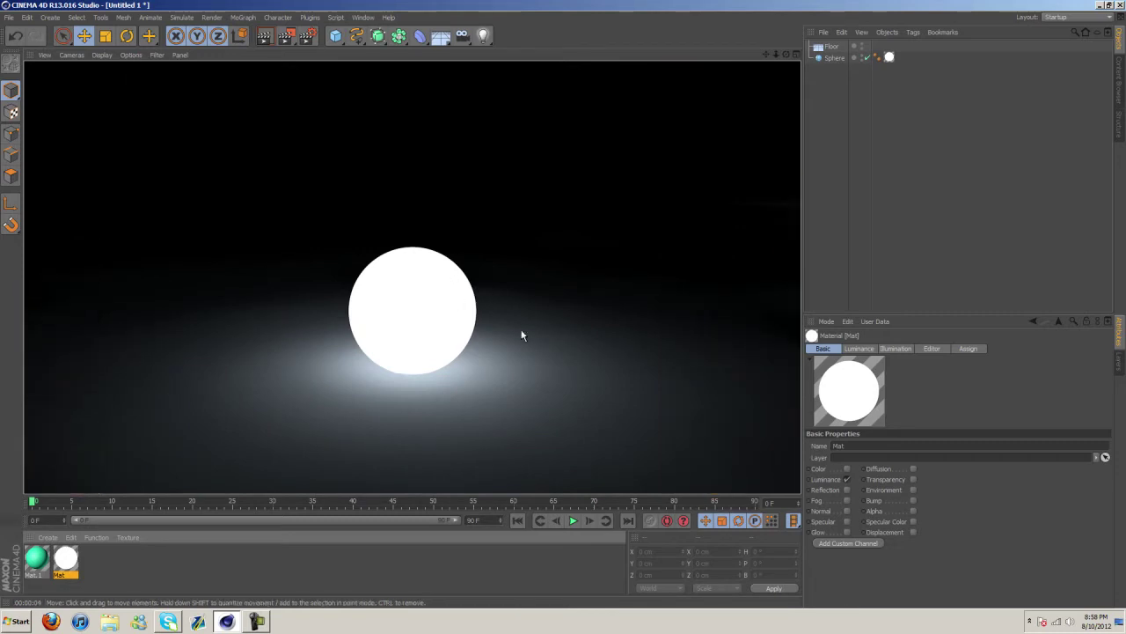
- In Mat, switch Luminance off and enable the Color and Bump channels
double_click(66, 558)
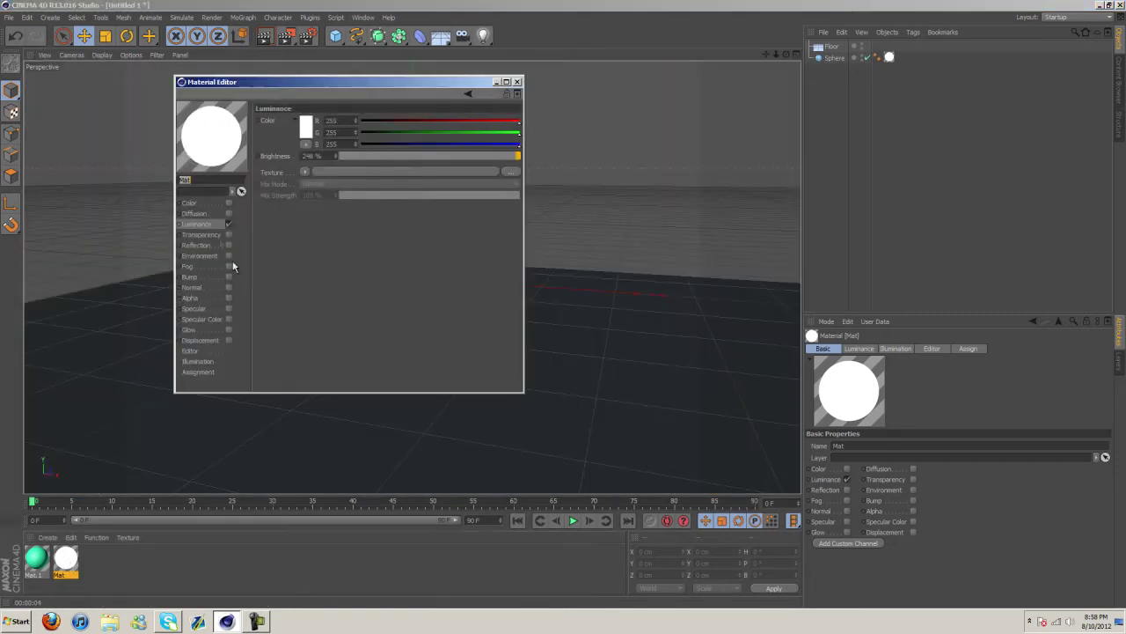
click(228, 225)
click(228, 203)
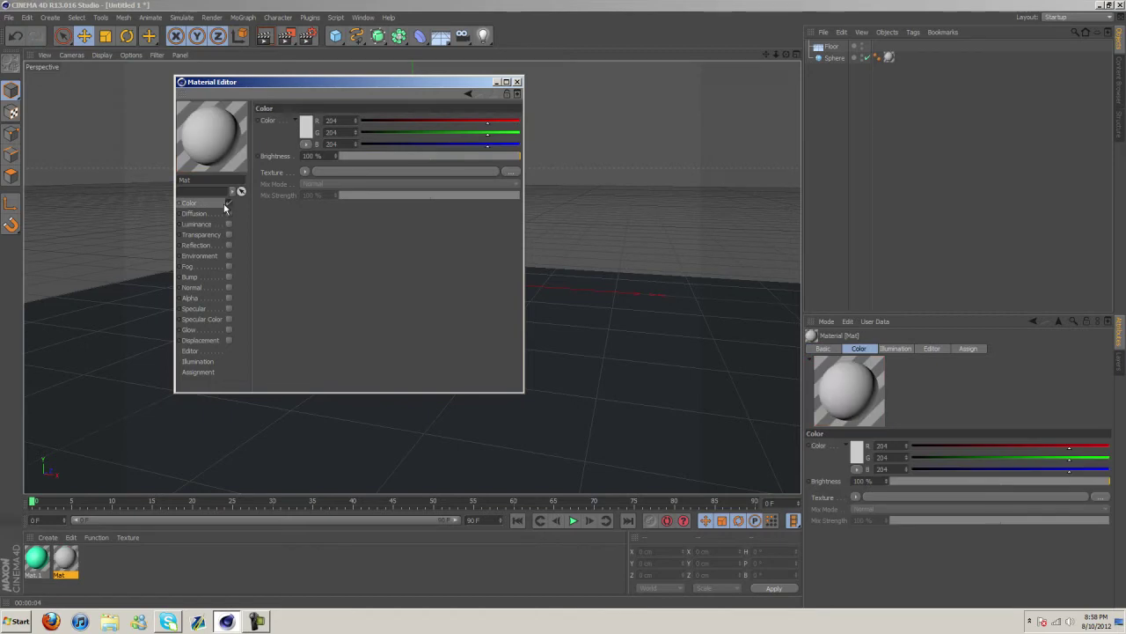
click(228, 278)
- Give Mat's bump a Noise texture at 67% strength with 289% global scale
click(299, 147)
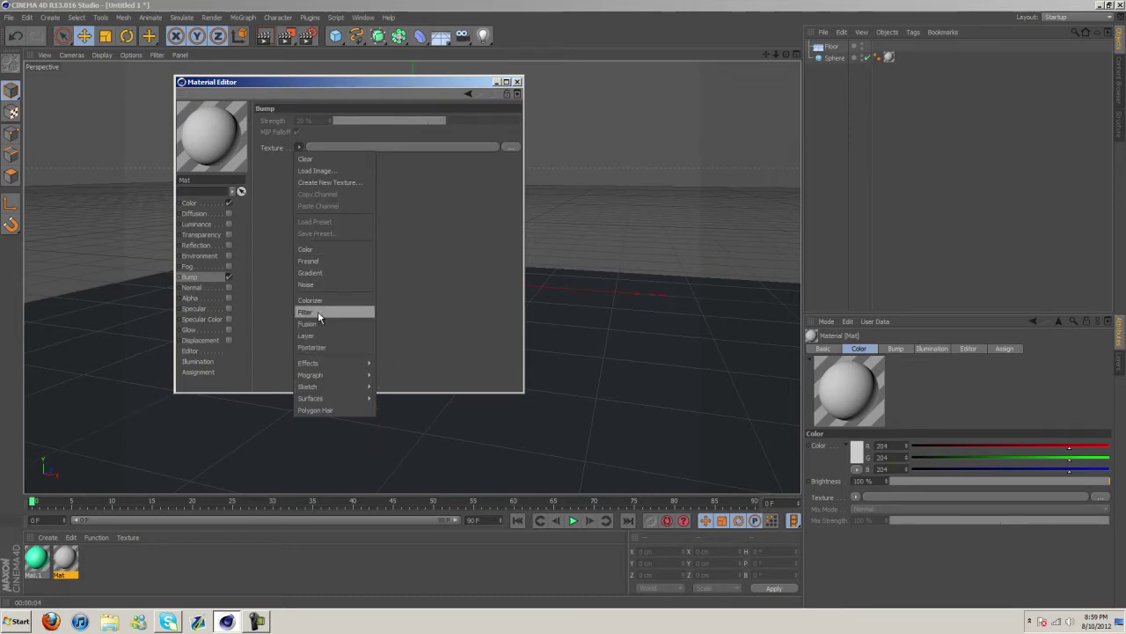
click(313, 285)
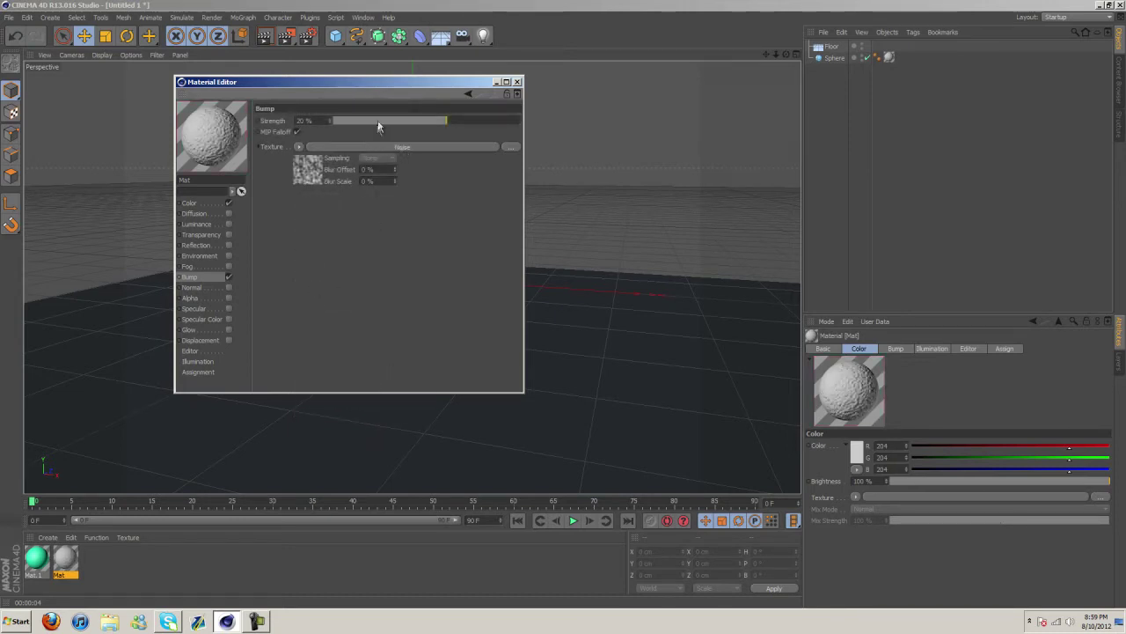
drag(379, 128, 467, 126)
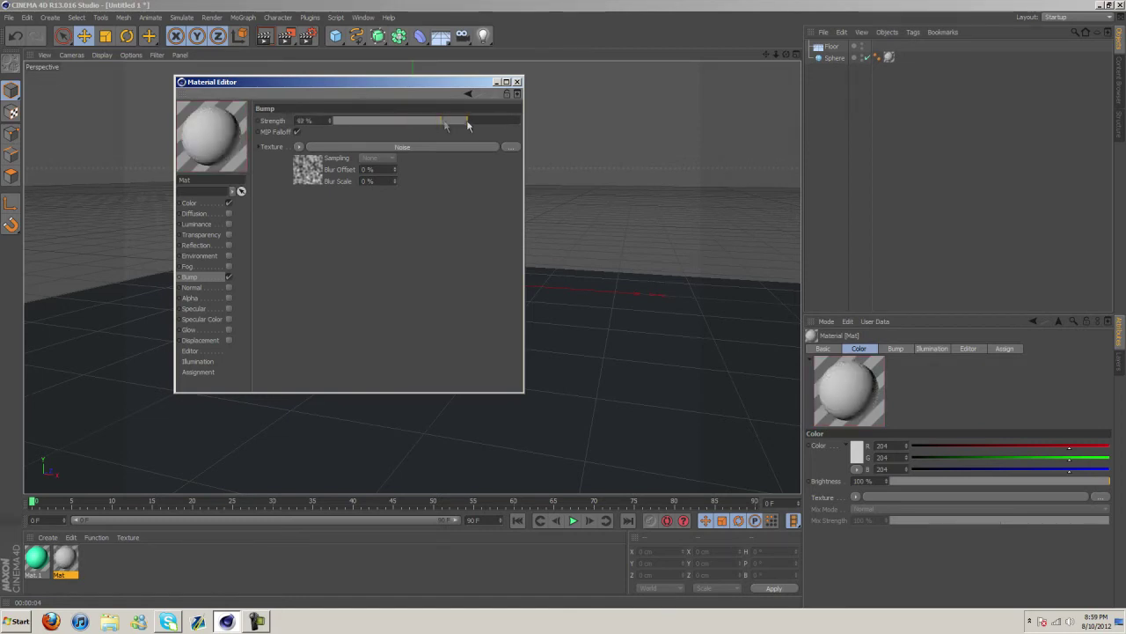
click(320, 174)
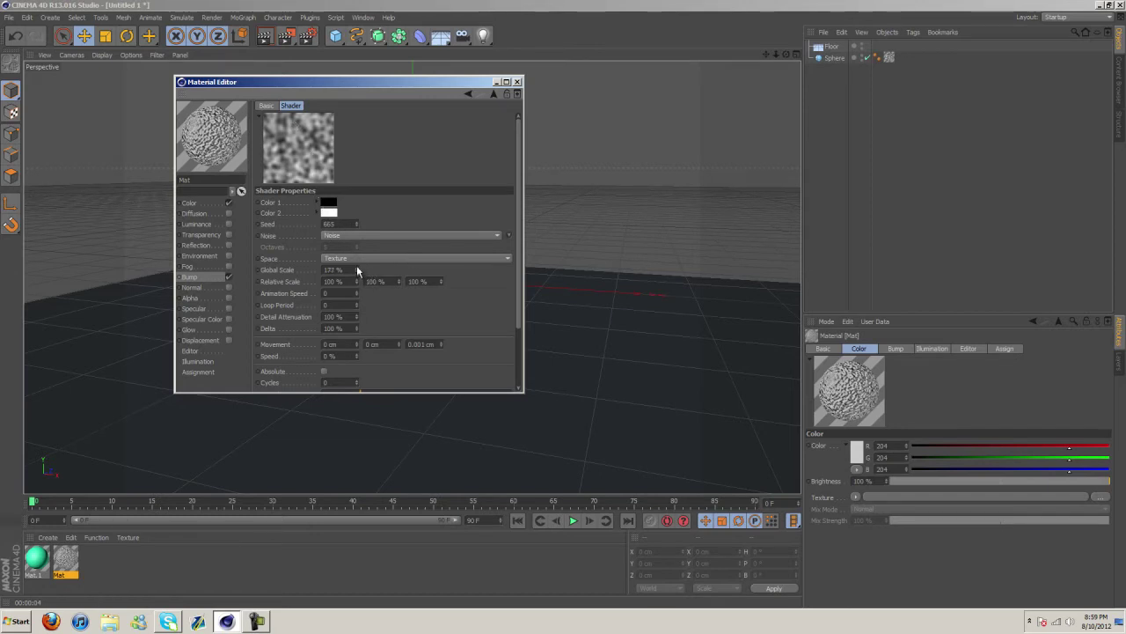
drag(356, 268, 352, 205)
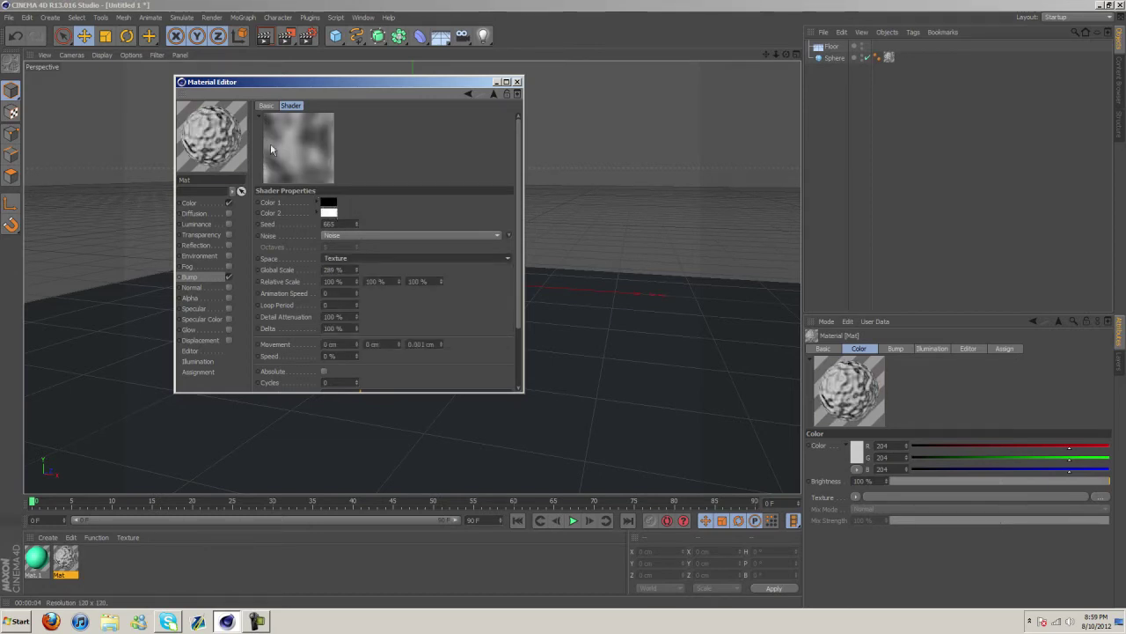
click(889, 57)
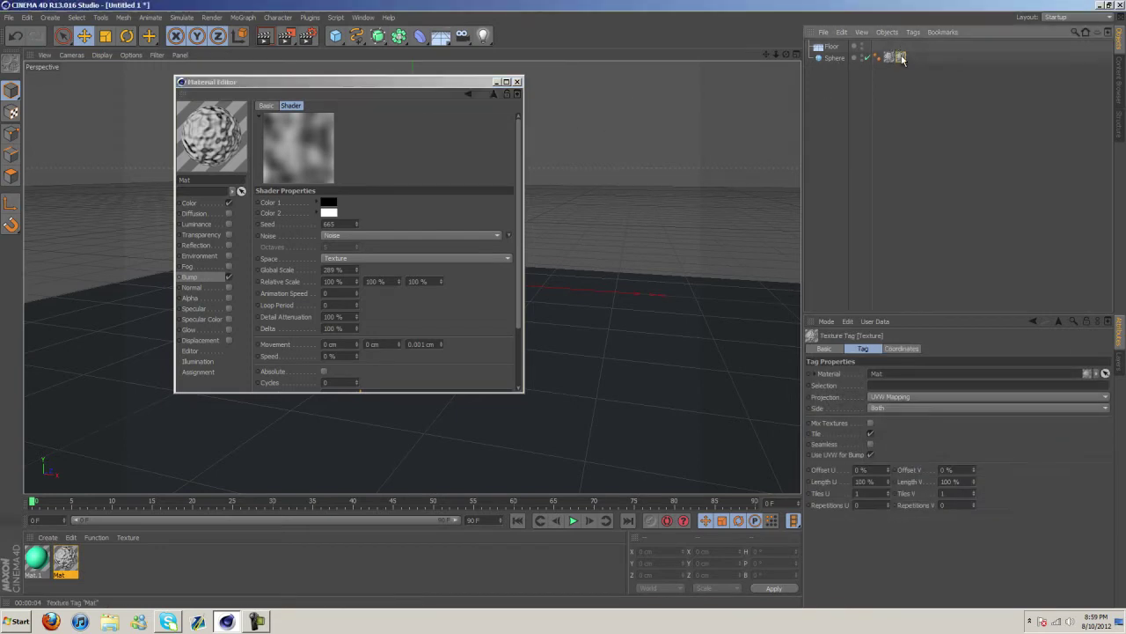
click(581, 115)
click(516, 81)
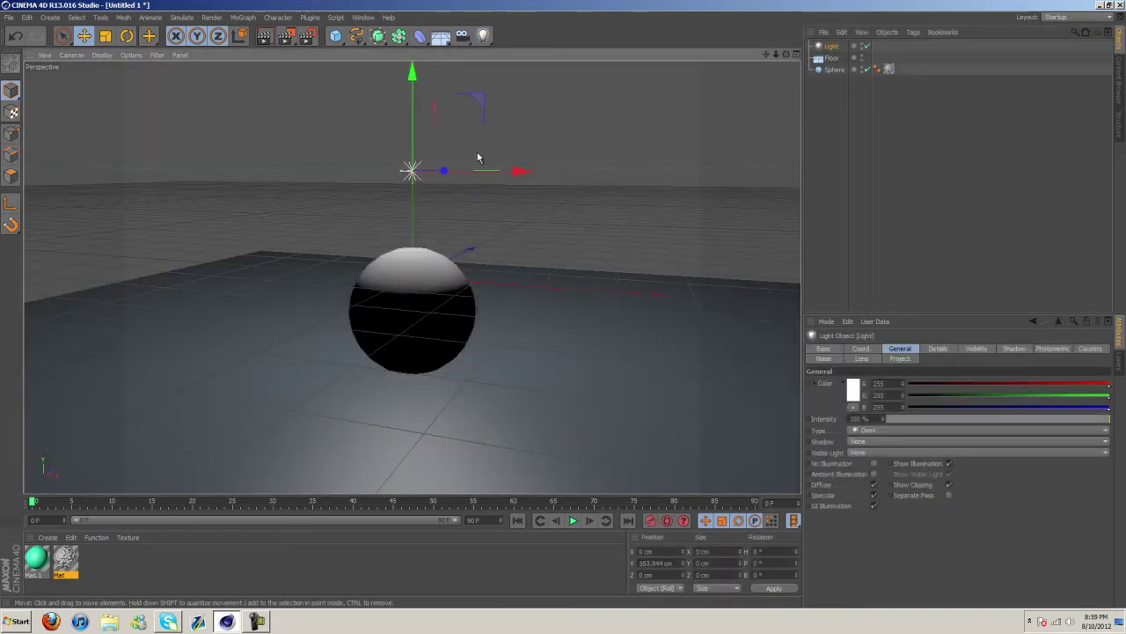
- Move the light up to about 138 cm along X, render the view, and reopen Mat
drag(525, 170, 619, 176)
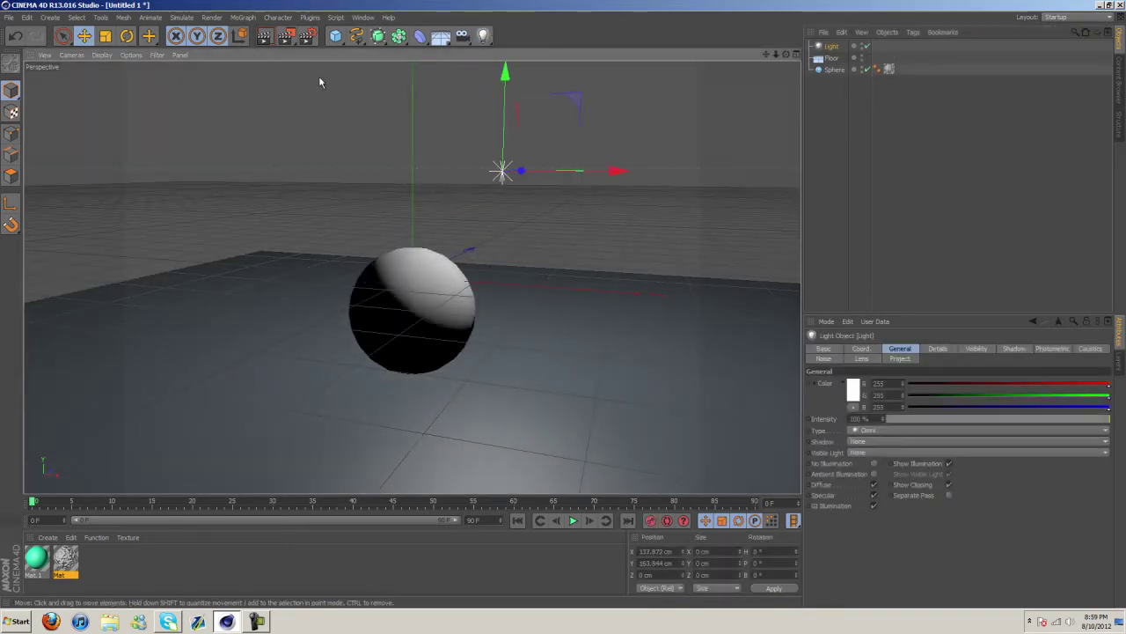
click(264, 40)
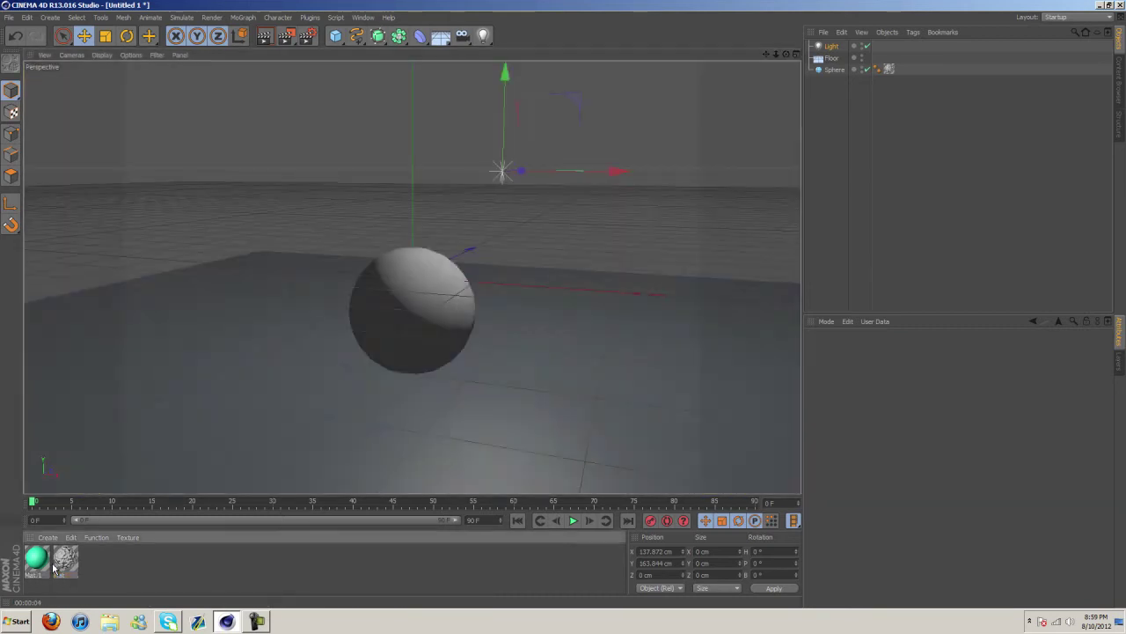
double_click(65, 559)
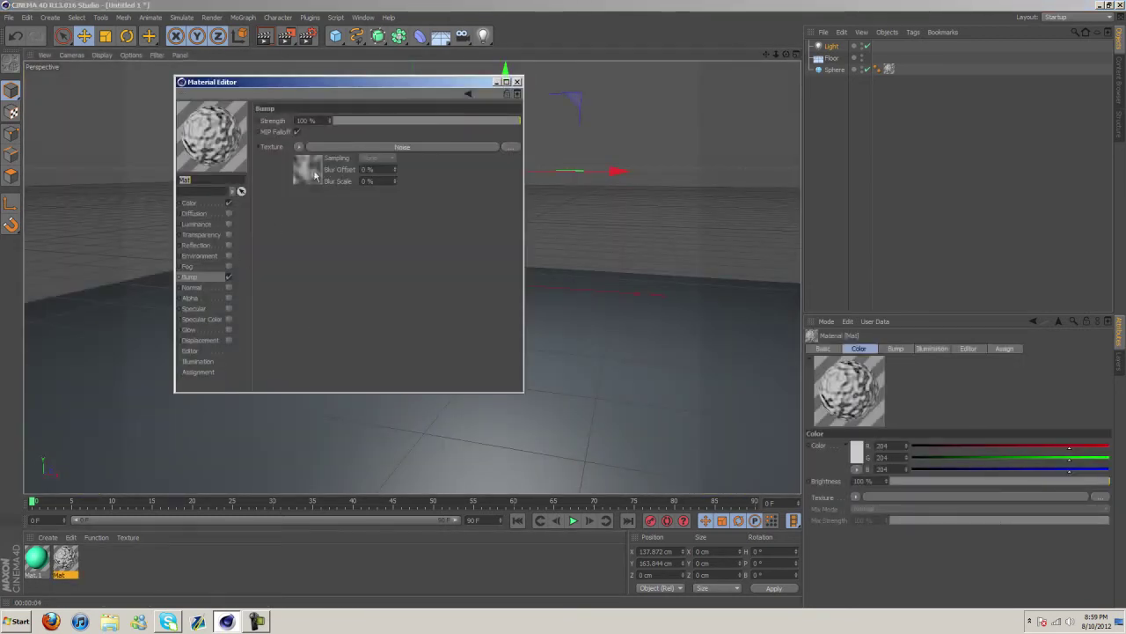
- Set the Noise global scale to 20% and render the finer bump
click(308, 169)
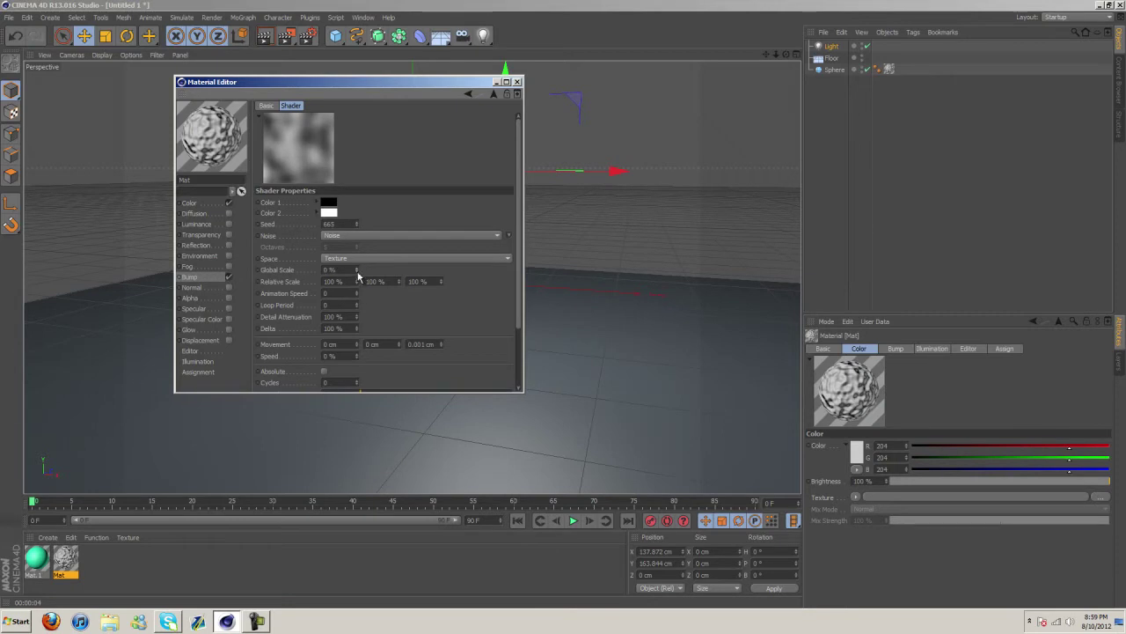
drag(357, 273, 357, 268)
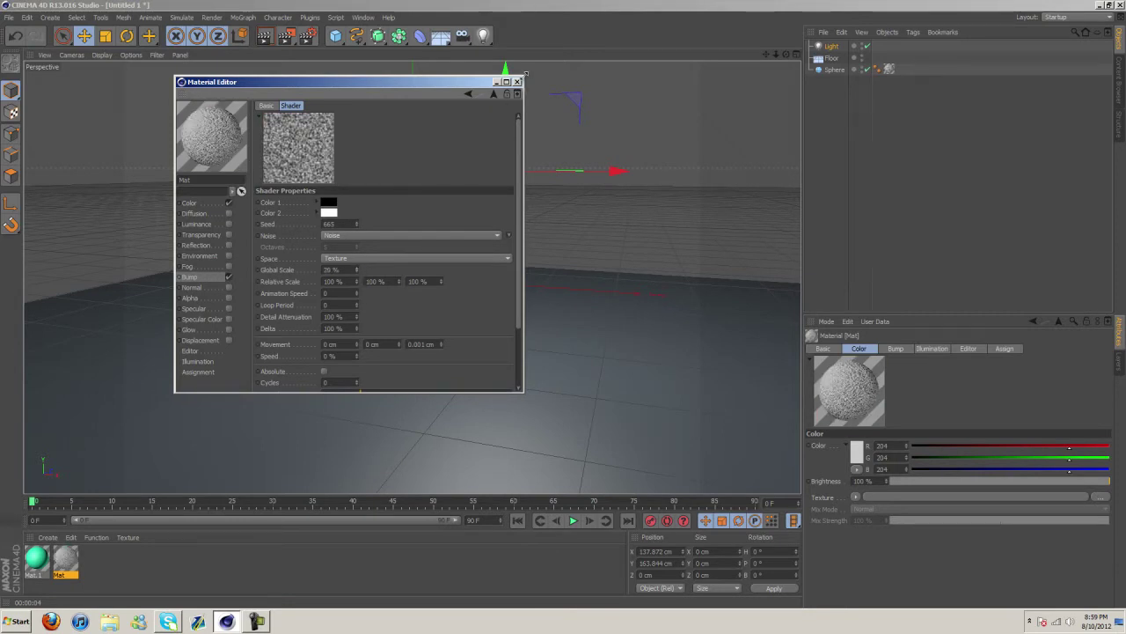
click(518, 81)
click(264, 35)
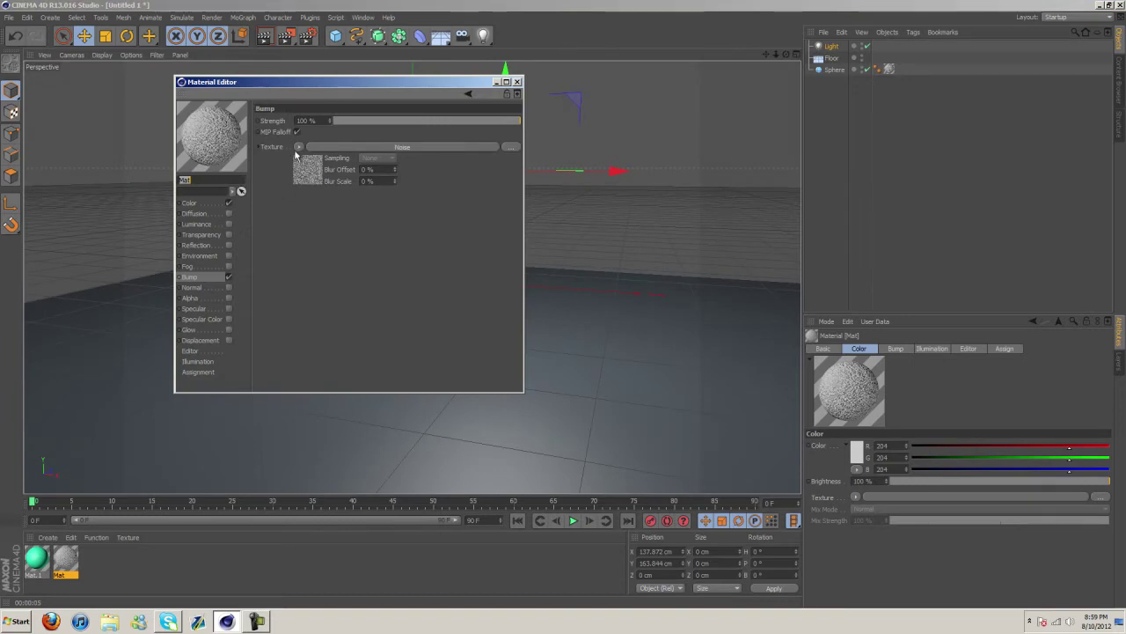
- Lower Mat's bump strength to 11%, then turn the Bump channel off
click(459, 121)
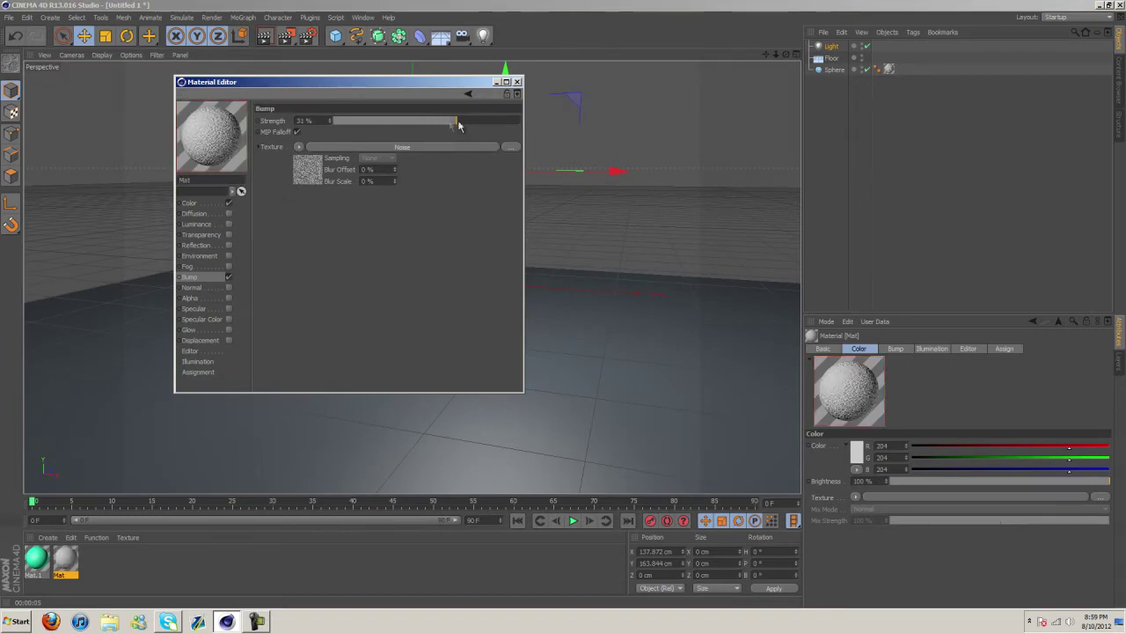
drag(462, 123, 438, 123)
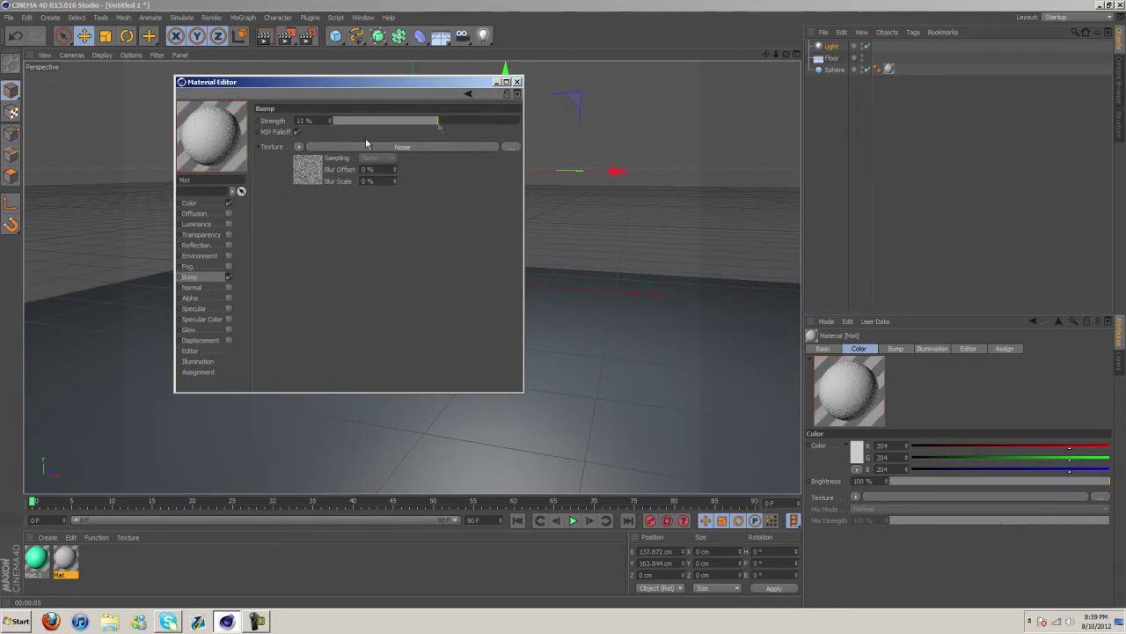
click(229, 276)
- Try Mat's Transparency at 80% brightness, then switch it off and close the editor
click(203, 235)
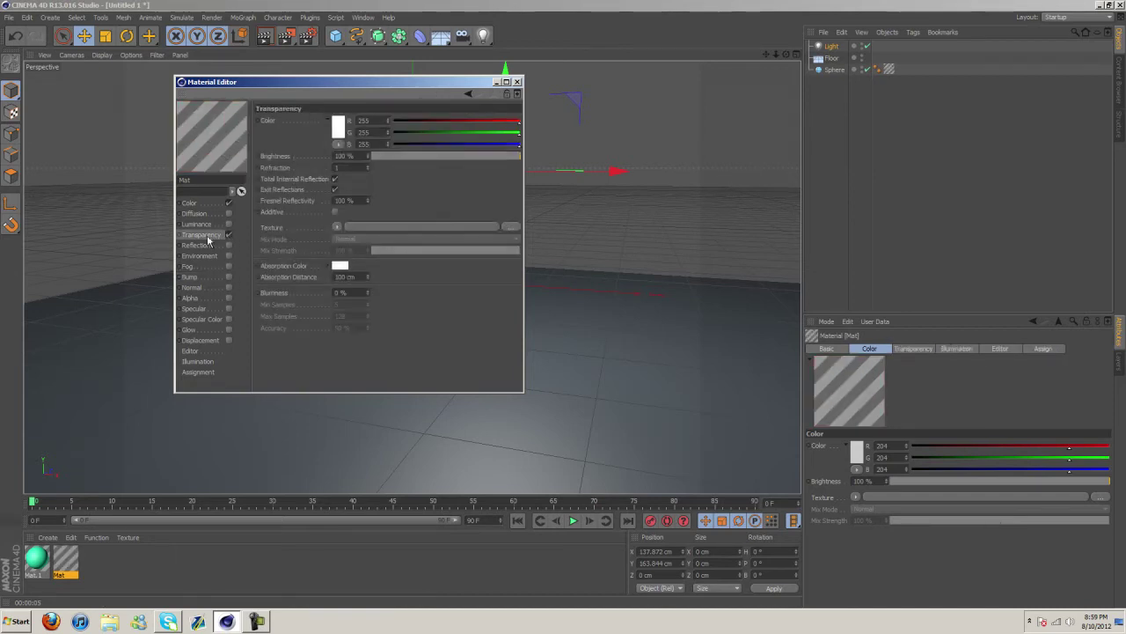
drag(467, 154, 492, 157)
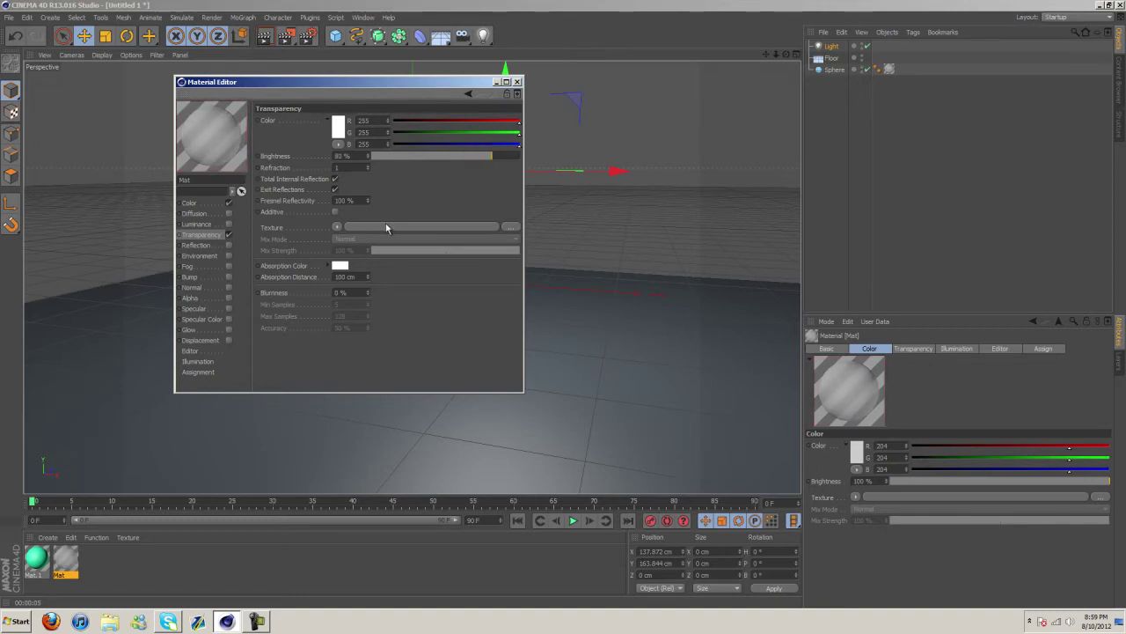
click(367, 165)
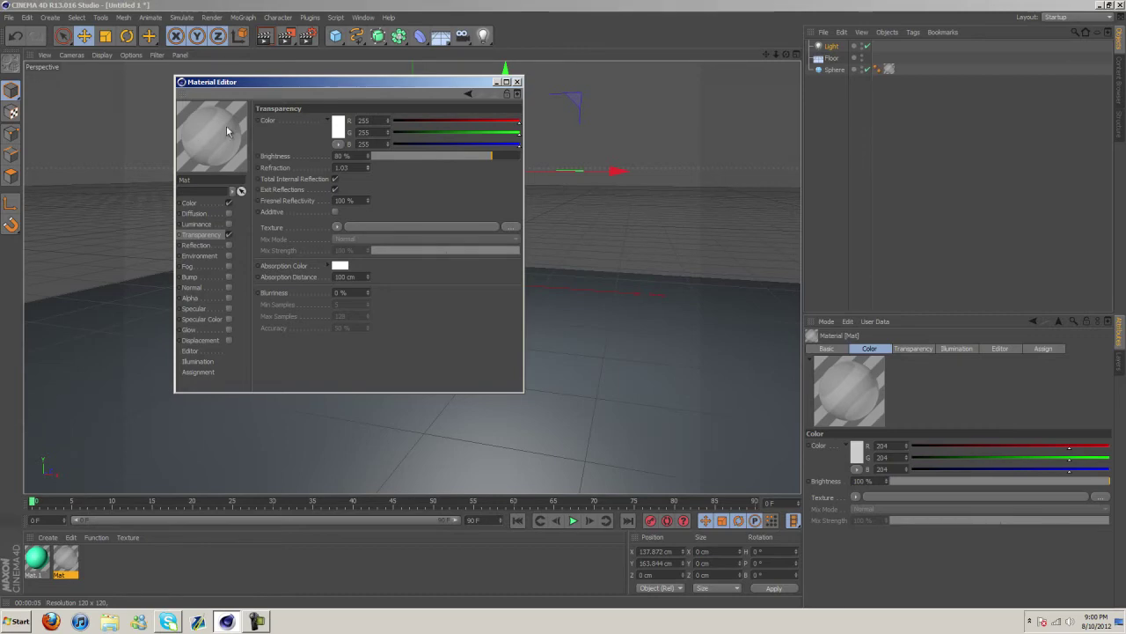
drag(377, 83, 745, 128)
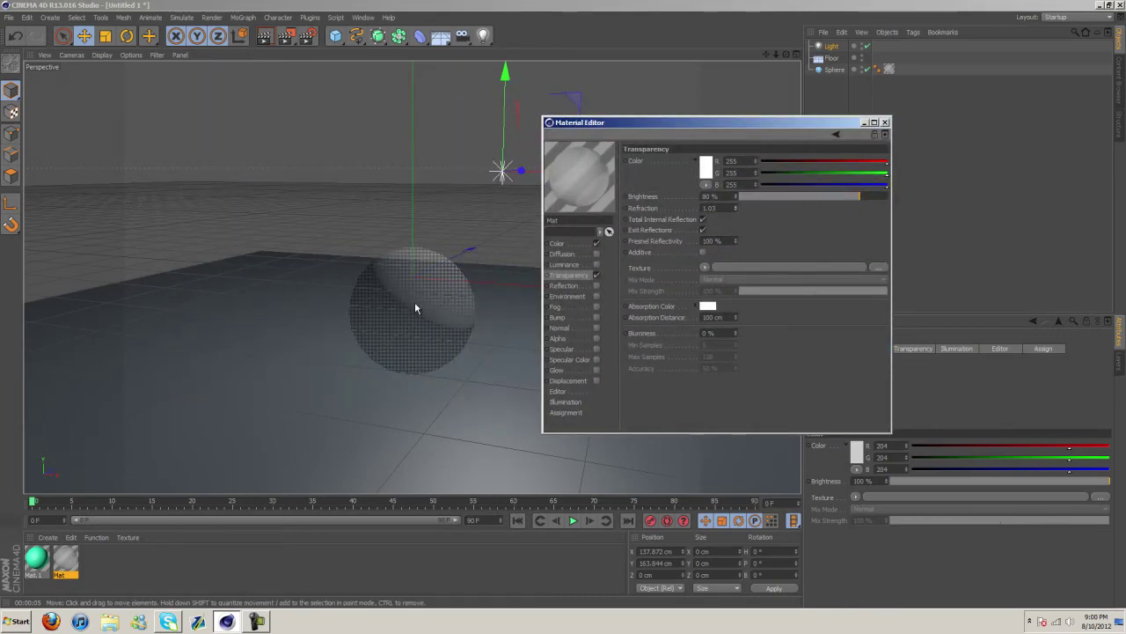
click(597, 275)
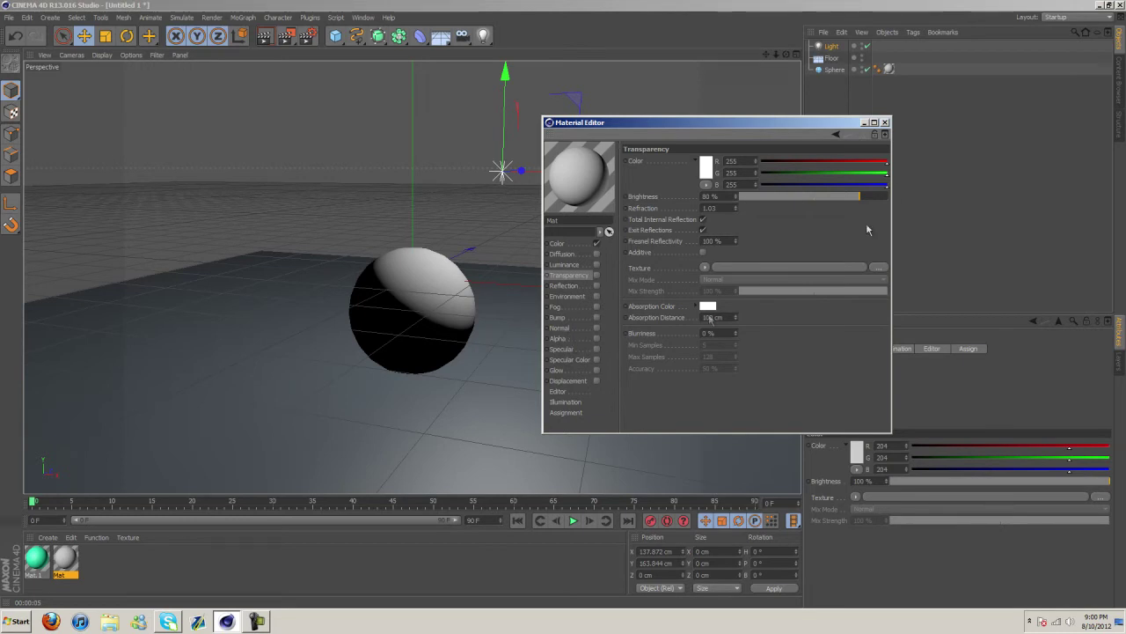
click(886, 122)
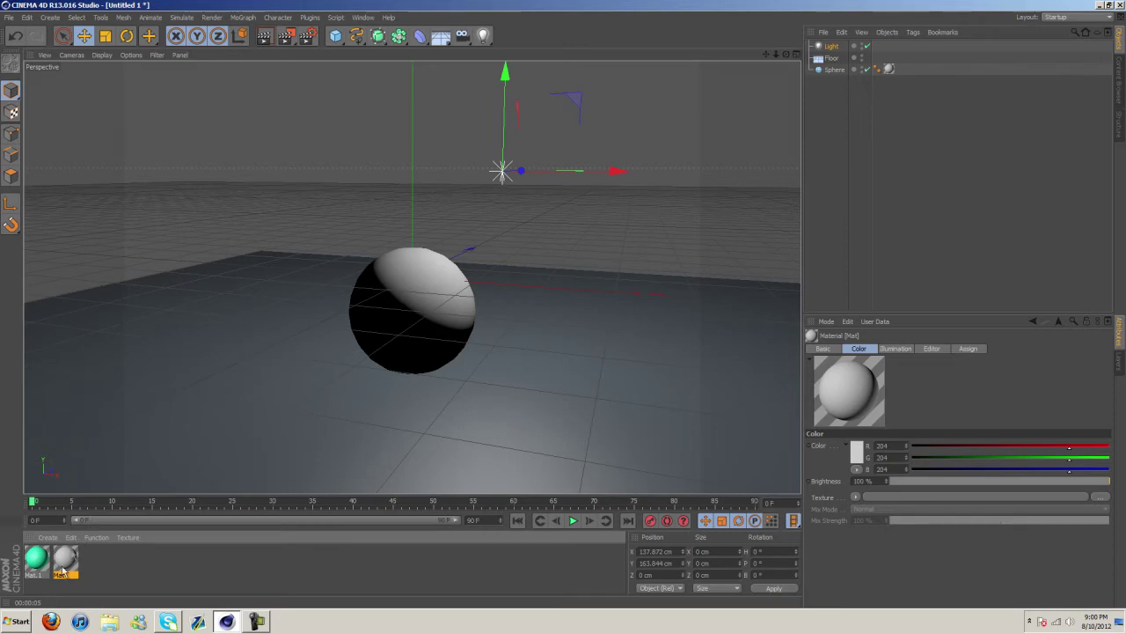
- Delete the sphere, add a cube, and delete the light
click(834, 71)
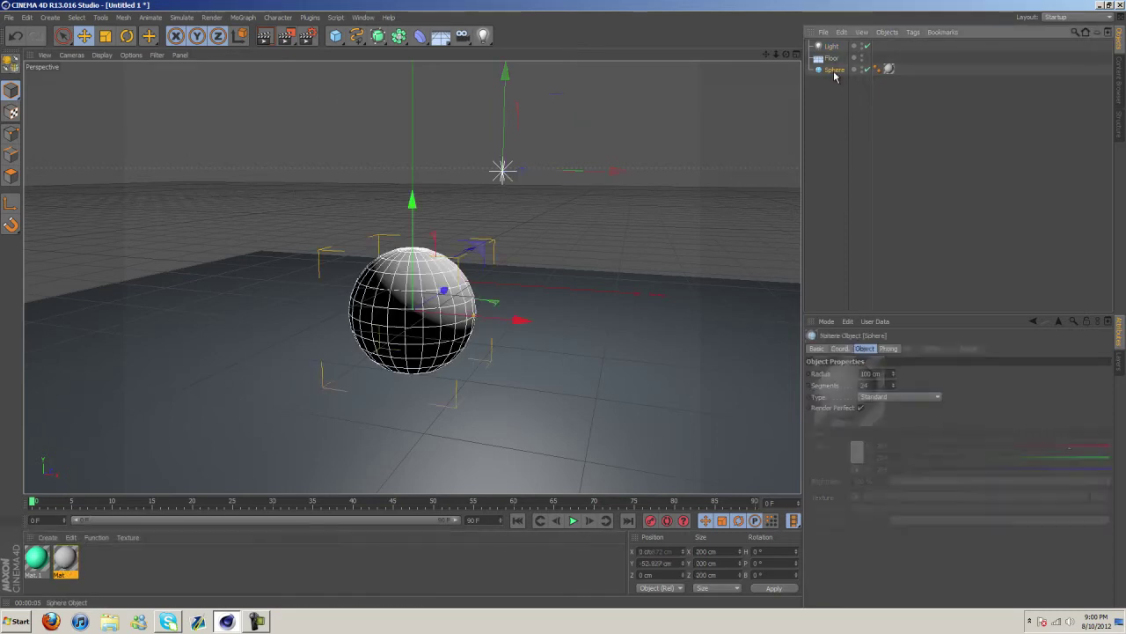
key(Delete)
drag(336, 35, 443, 46)
click(831, 59)
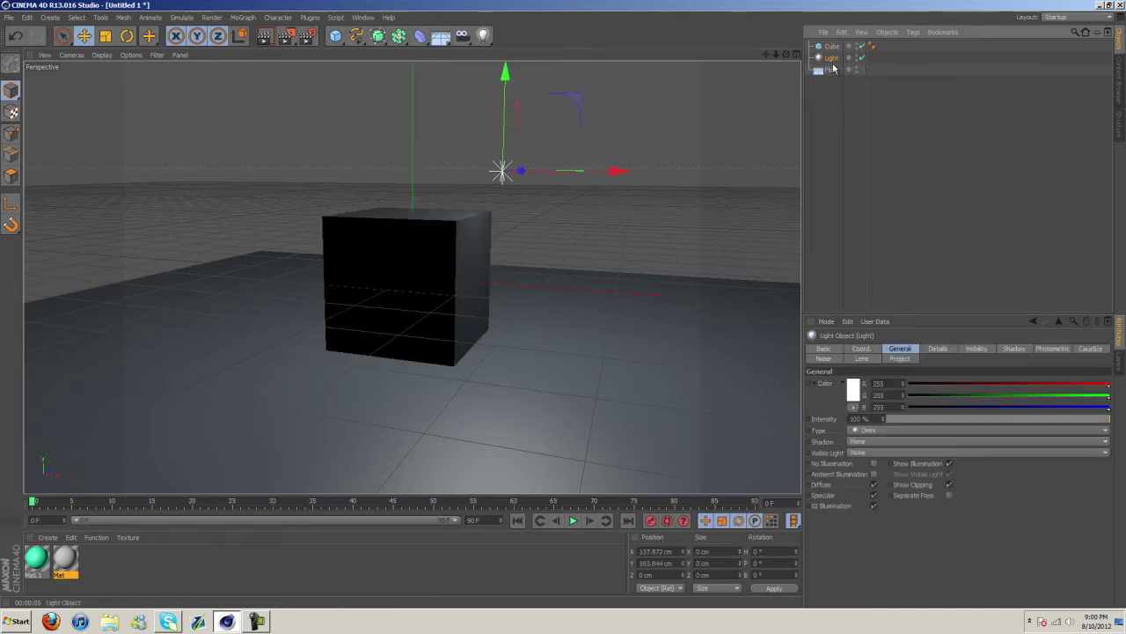
key(Delete)
- Turn off Global Illumination in Render Settings and reopen the Mat material
click(307, 35)
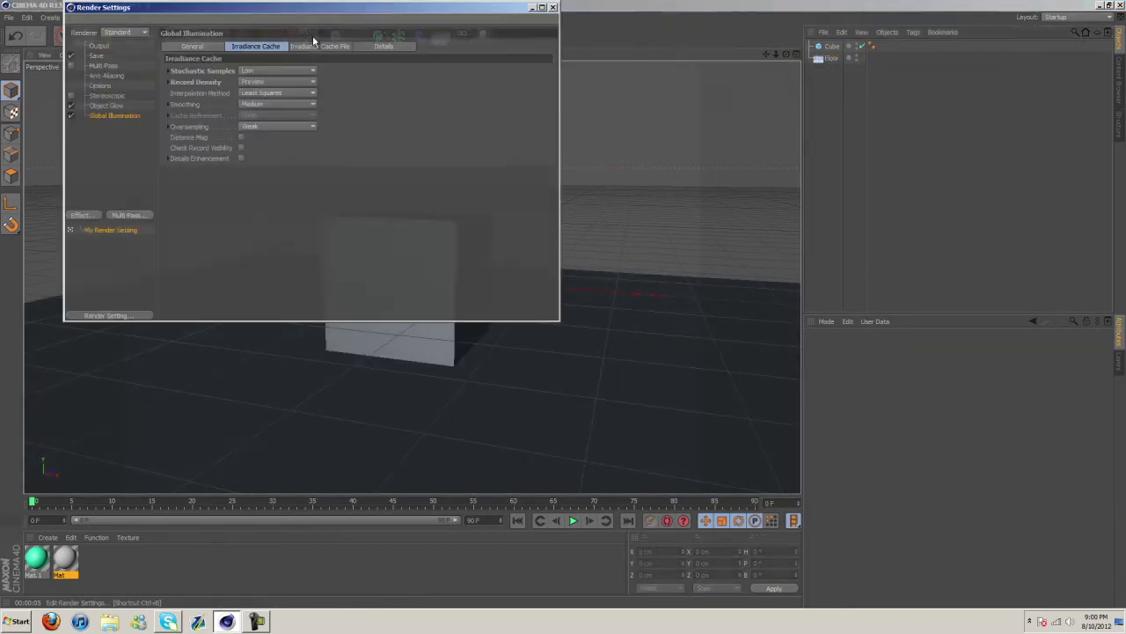
click(71, 117)
click(552, 8)
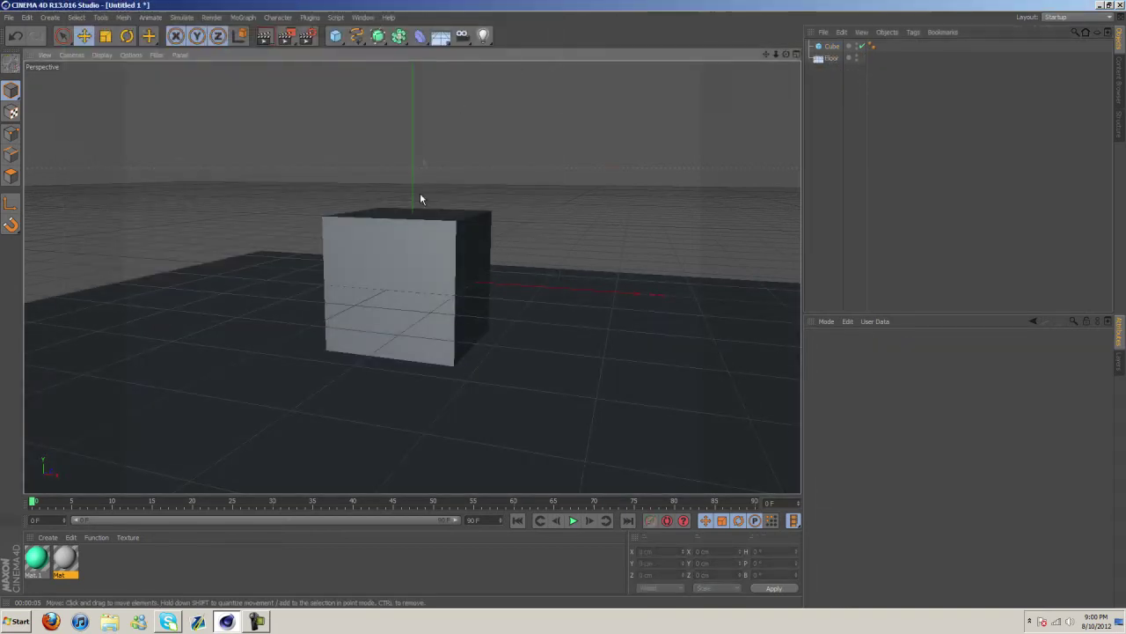
double_click(67, 572)
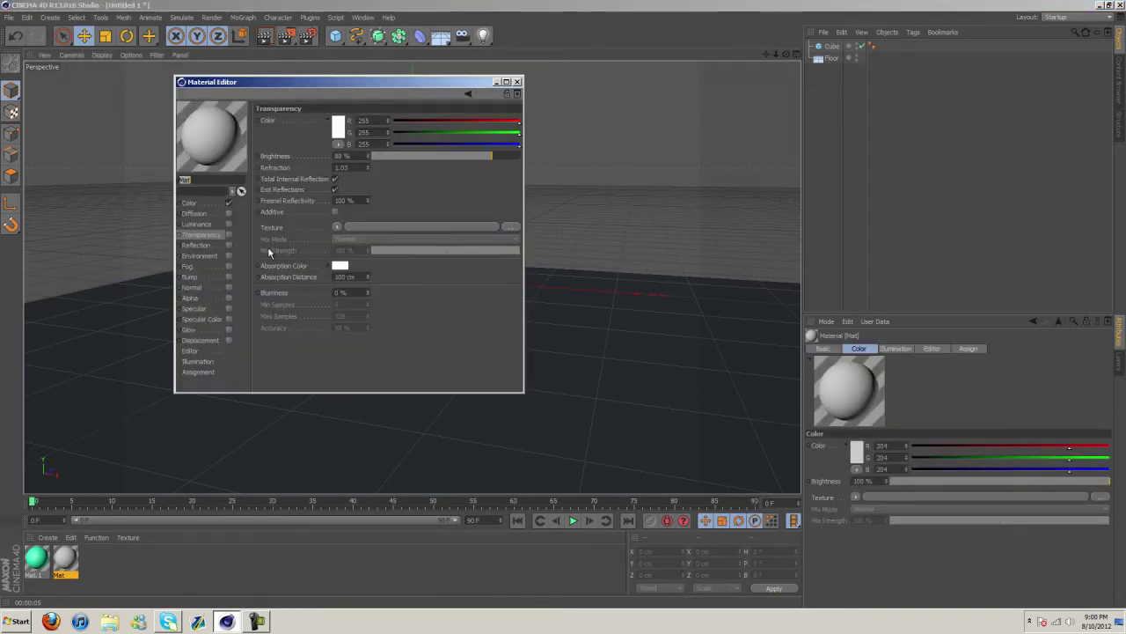
- Load an image into Mat's Color texture, browsing to the DU & IGM Texture Pack folder
click(191, 204)
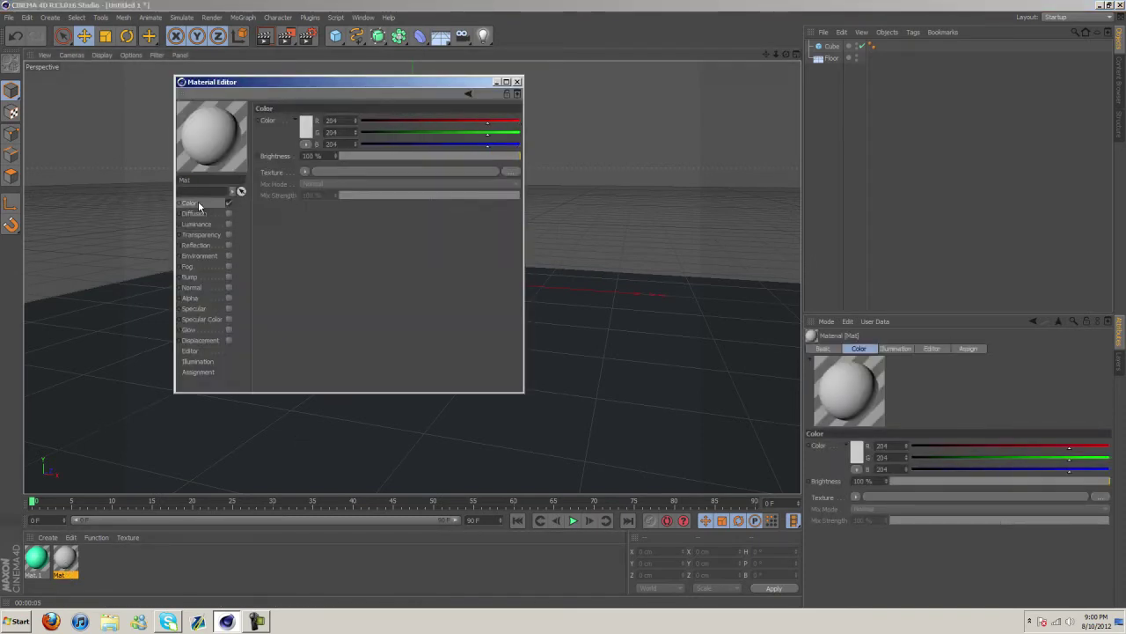
click(305, 172)
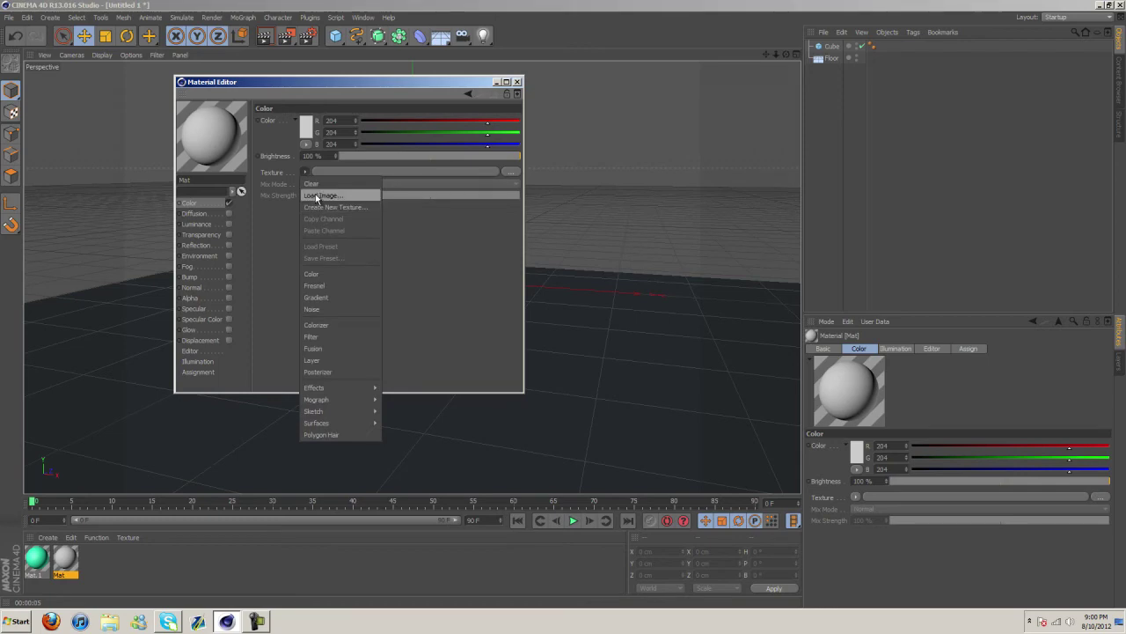
click(317, 196)
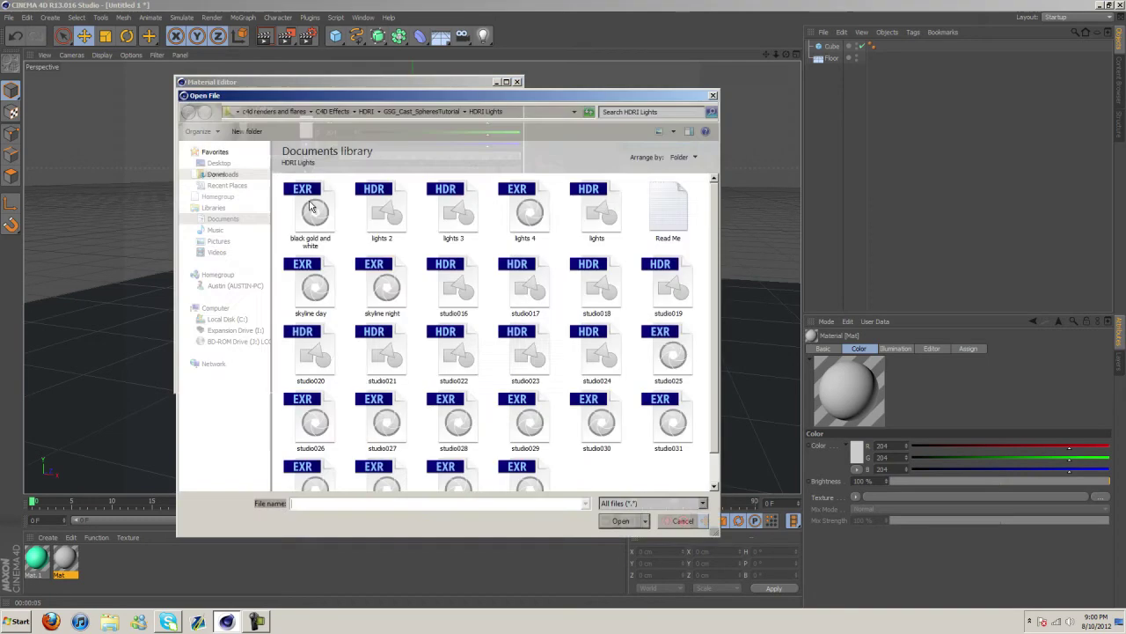
click(280, 113)
click(432, 110)
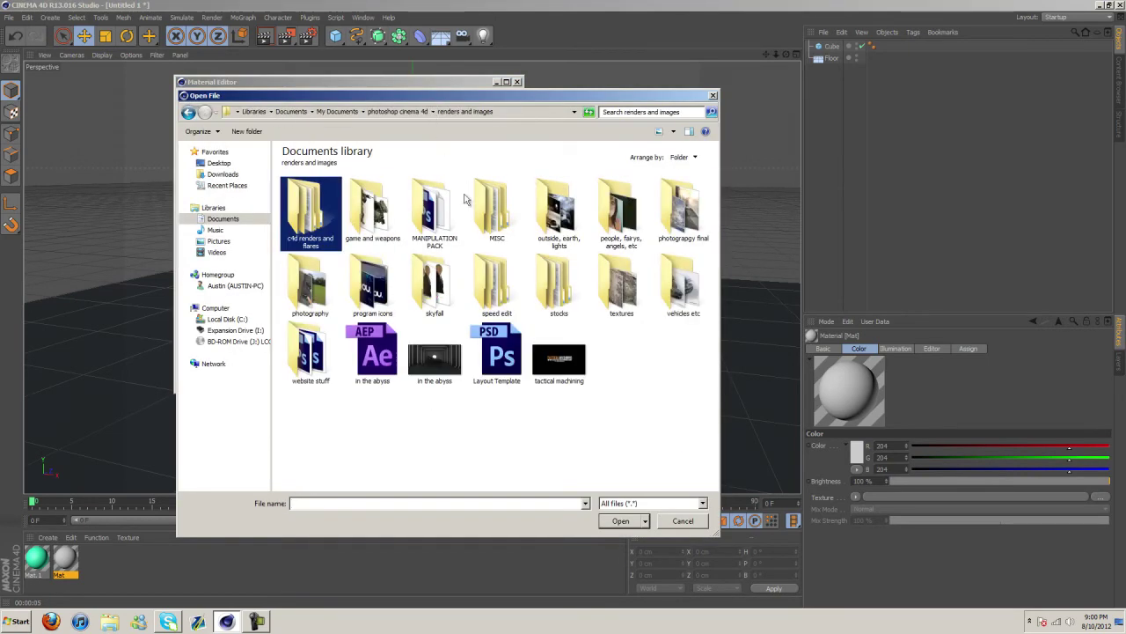
double_click(621, 281)
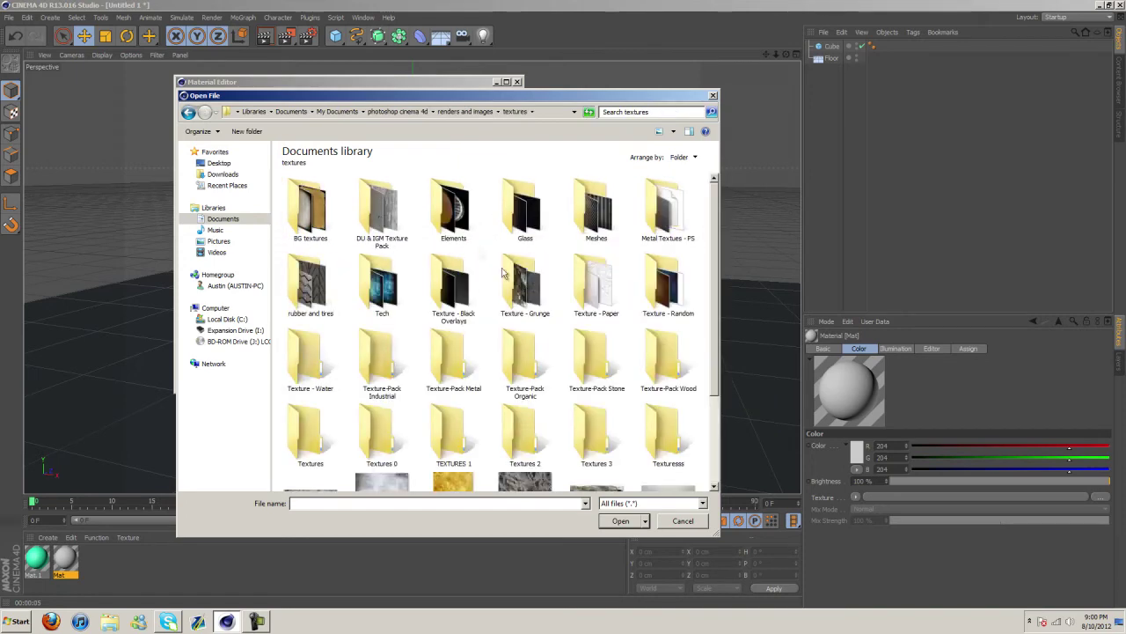
double_click(378, 207)
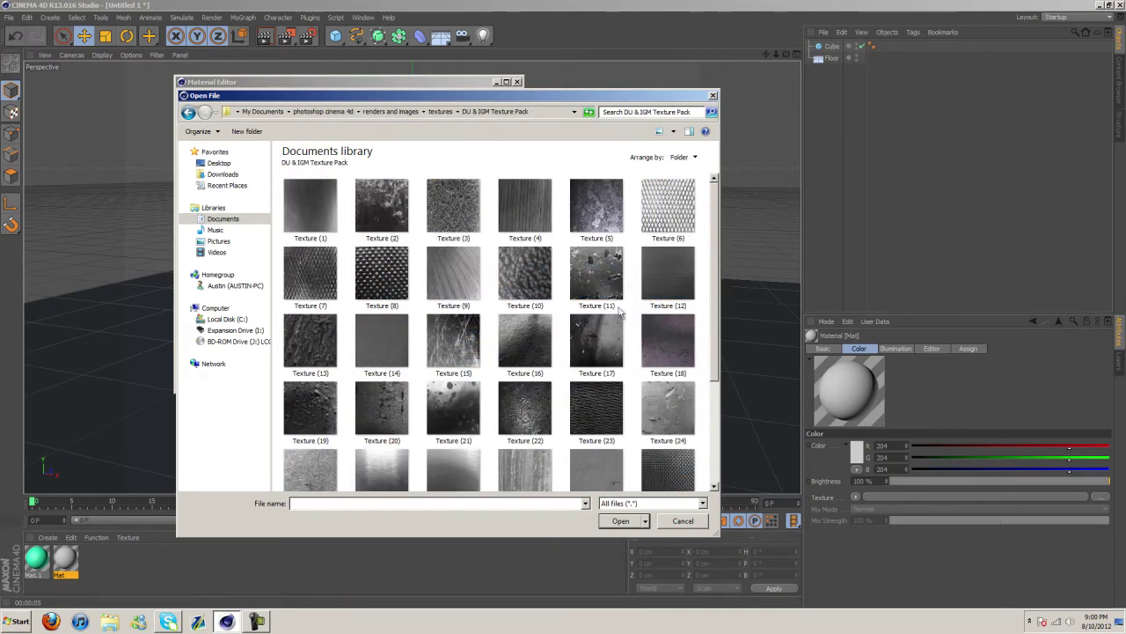
- Open Texture (25) without copying it into the project, and apply Mat to the cube
scroll(619, 309, down, 3)
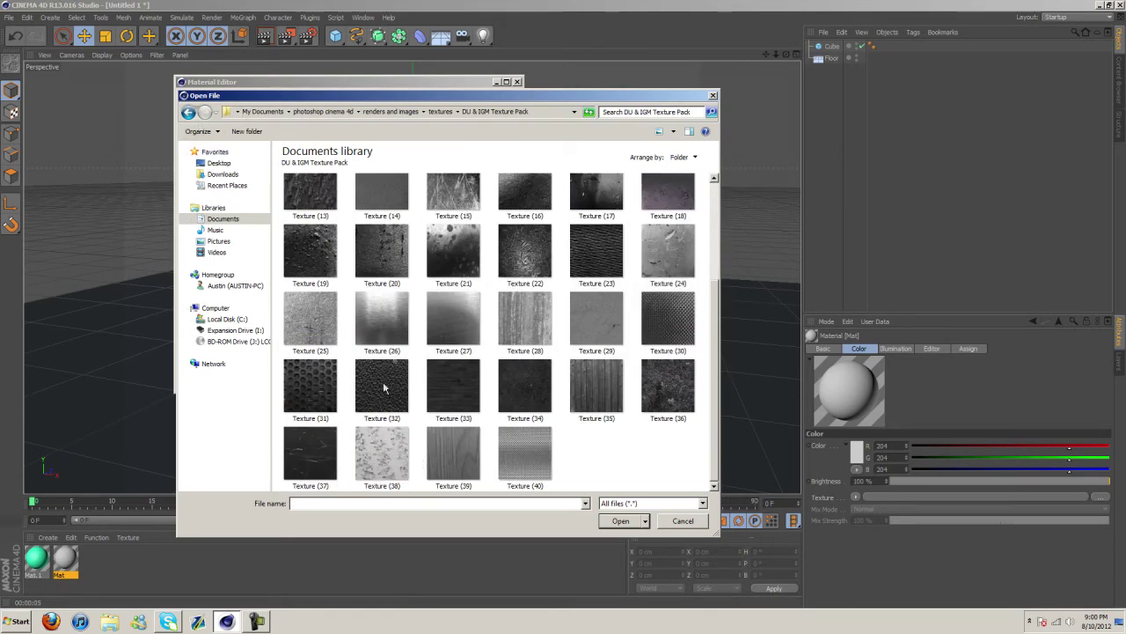
click(309, 332)
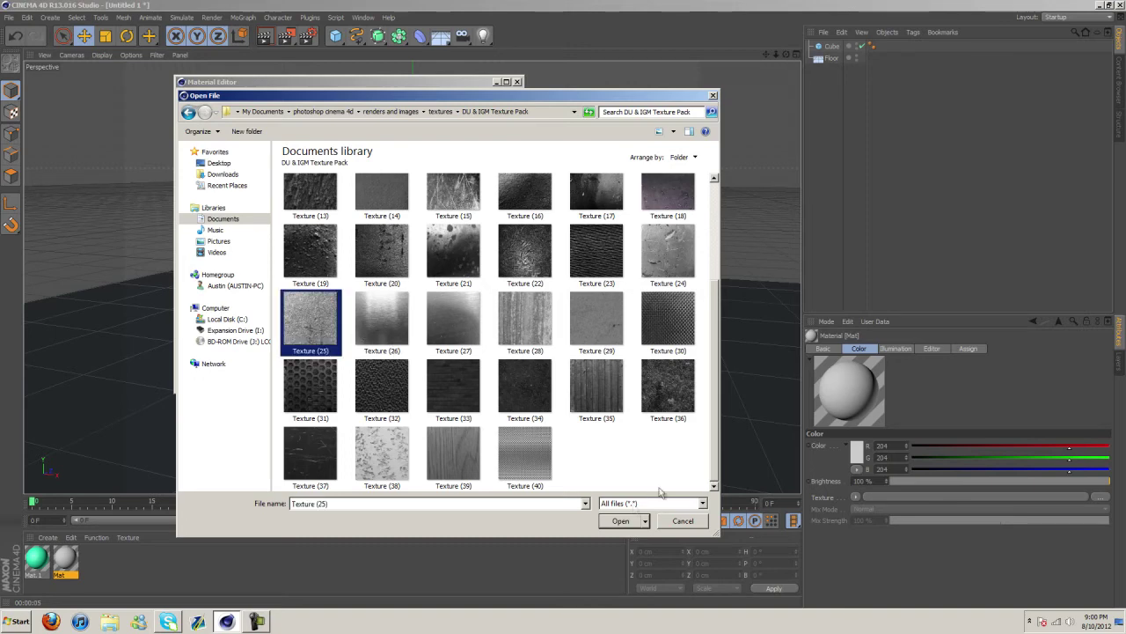
click(620, 521)
click(623, 344)
drag(220, 127, 832, 45)
- Set the cube's Mat texture tag to Cubic projection and test-render the textured cube
click(516, 82)
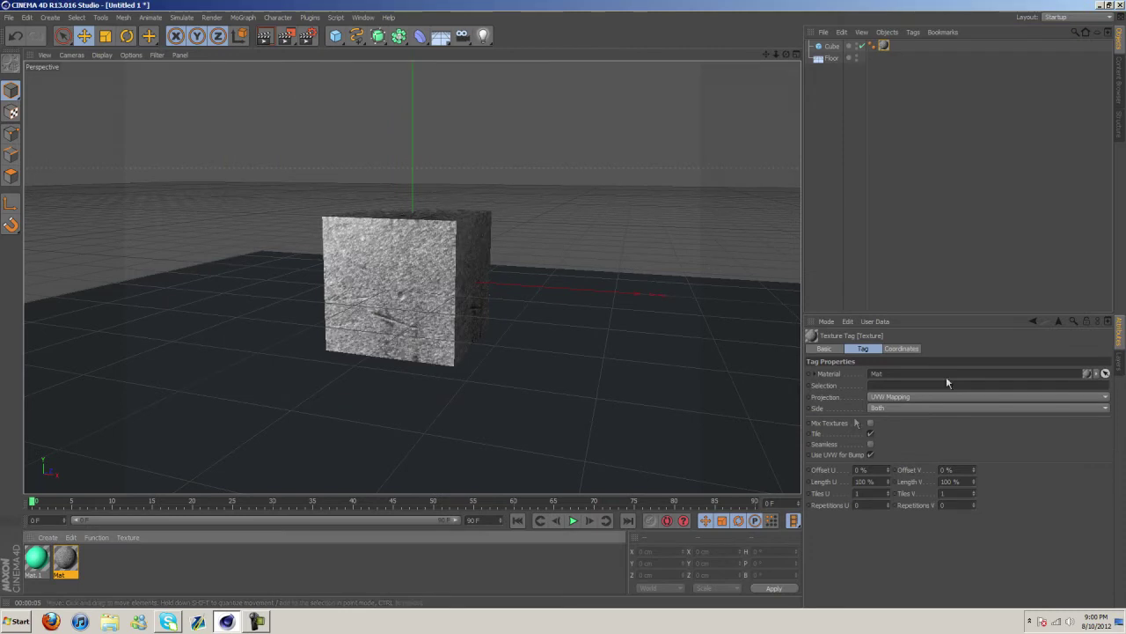
click(893, 394)
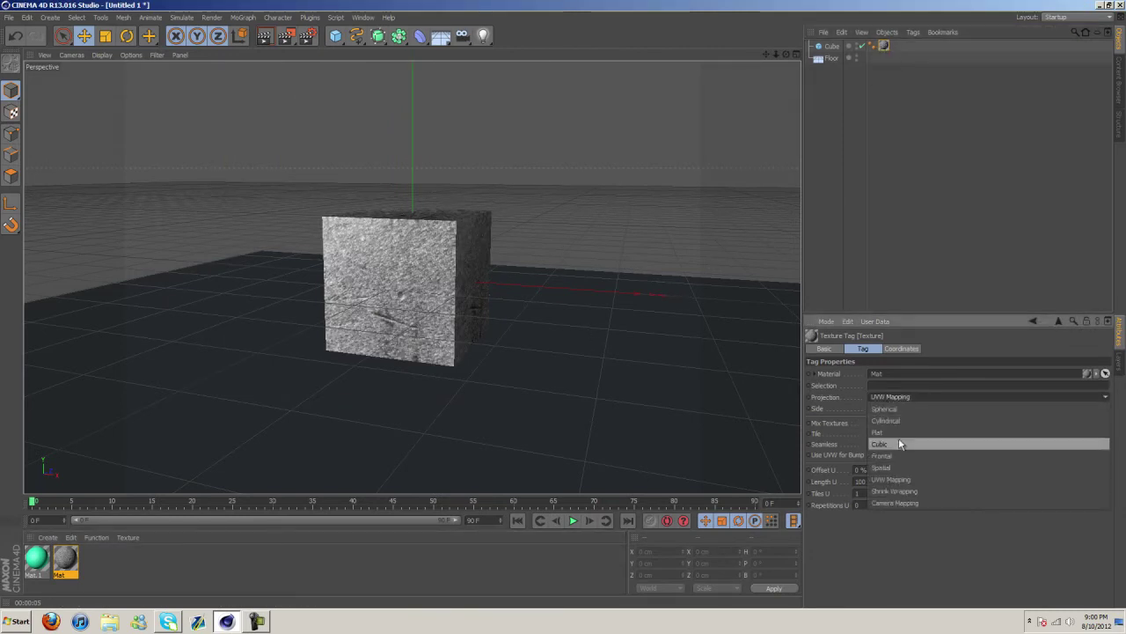
click(898, 440)
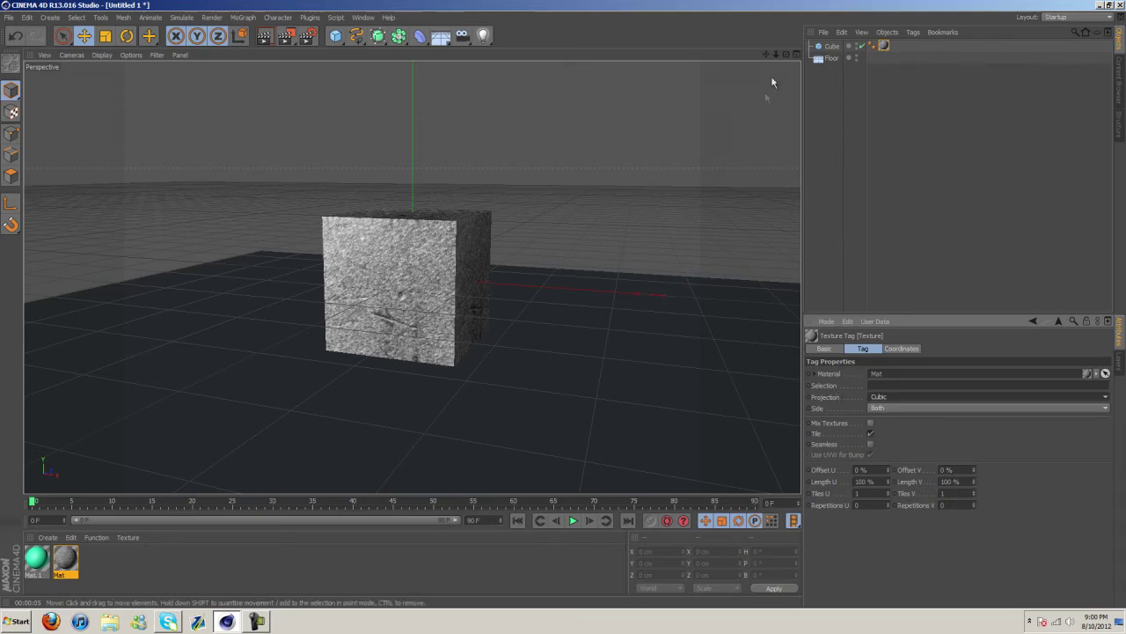
alt+drag(563, 309, 563, 309)
click(263, 35)
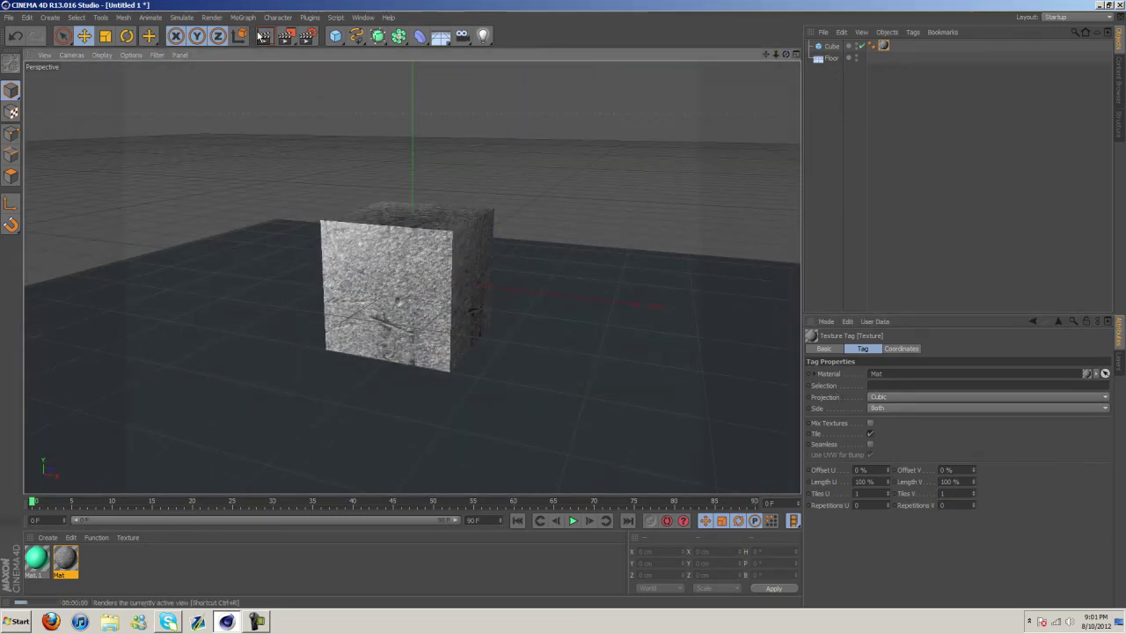
click(262, 35)
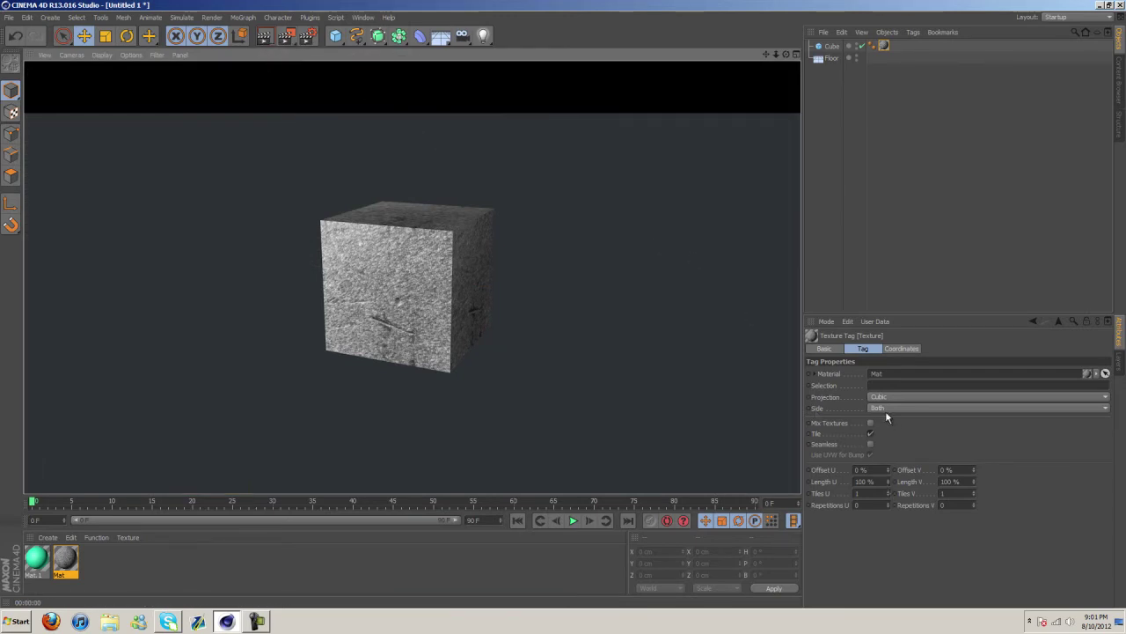
click(883, 45)
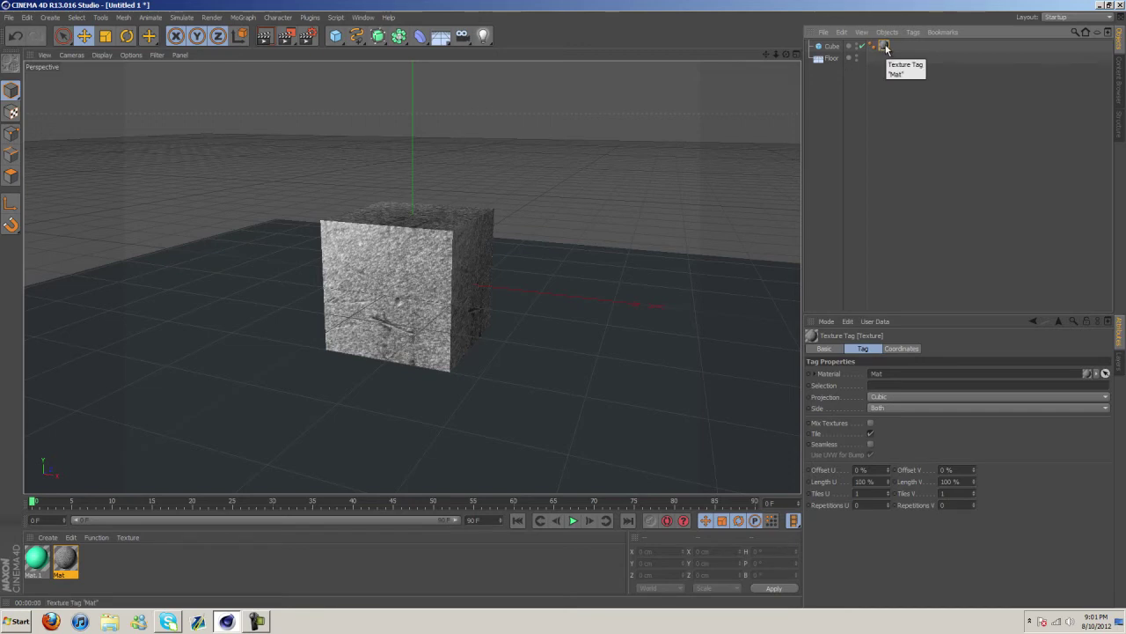
- In texture mode, slide the cube's stone texture sideways and lower
click(829, 46)
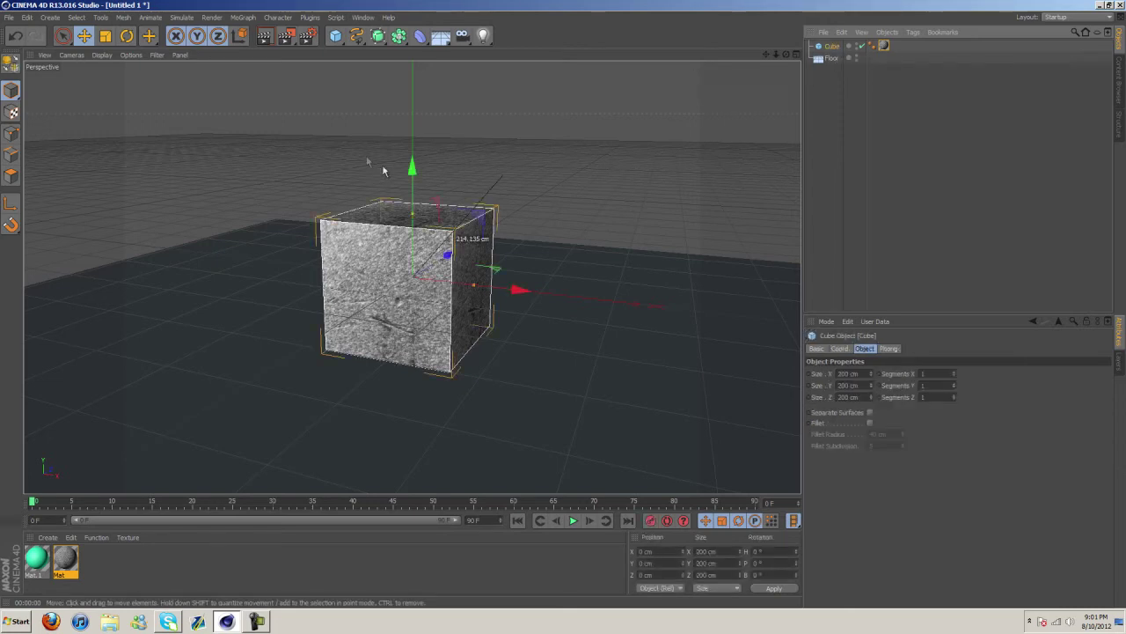
click(12, 114)
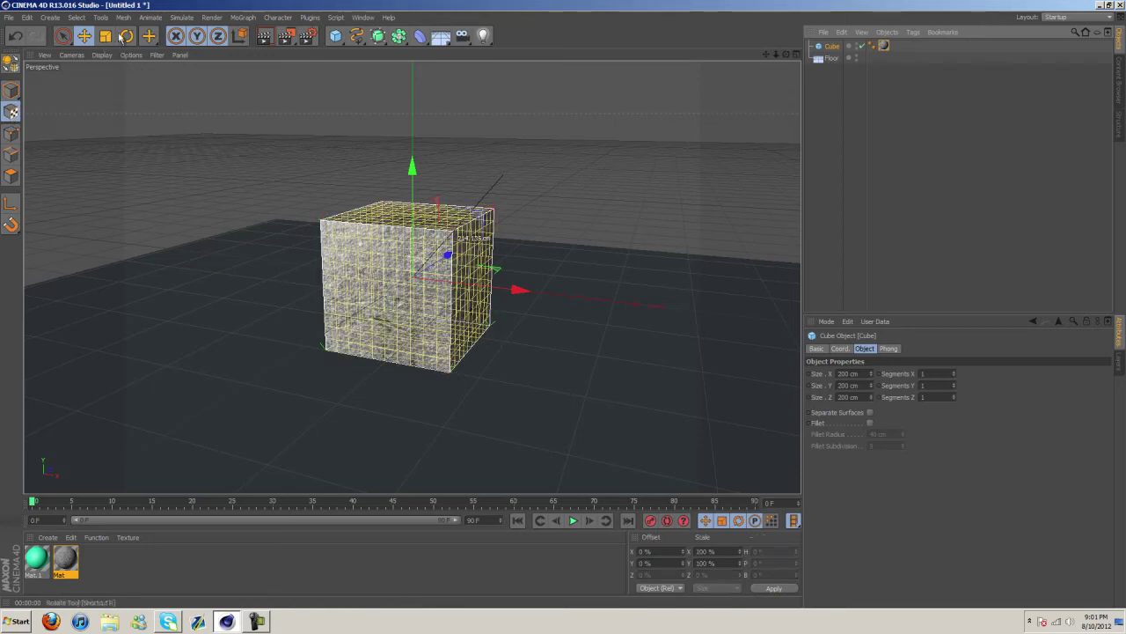
mouse_move(510, 294)
mouse_down()
mouse_move(385, 297)
mouse_move(317, 264)
mouse_move(269, 264)
mouse_move(549, 291)
mouse_move(706, 292)
mouse_move(516, 290)
mouse_up()
drag(410, 169, 385, 183)
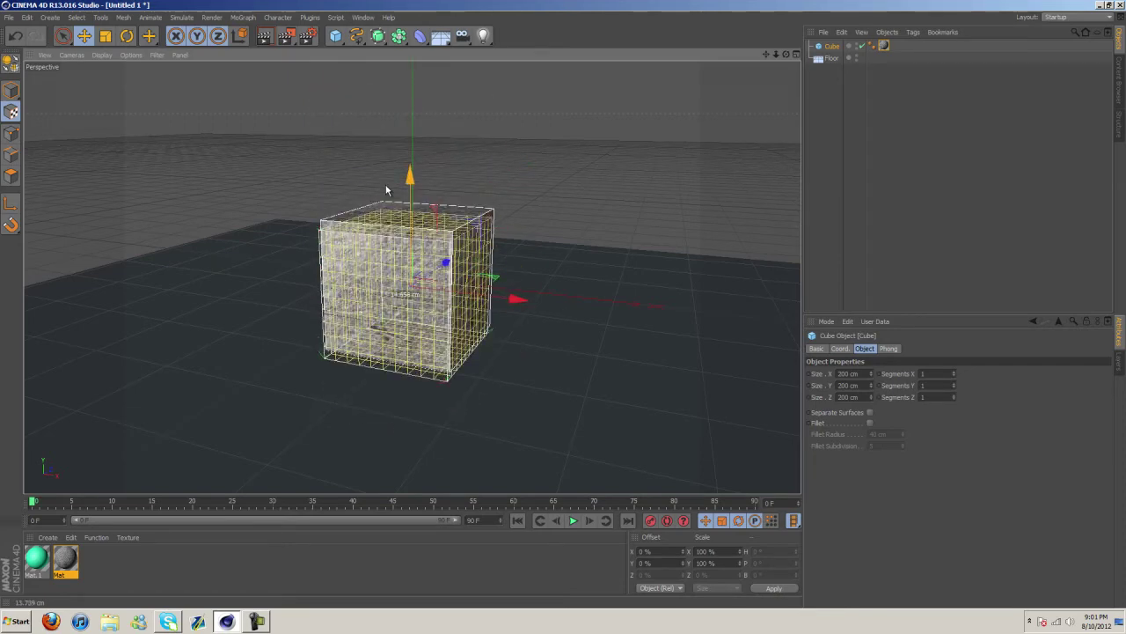
- Rotate the texture about 72 degrees and scale it to about 151 percent width
click(126, 35)
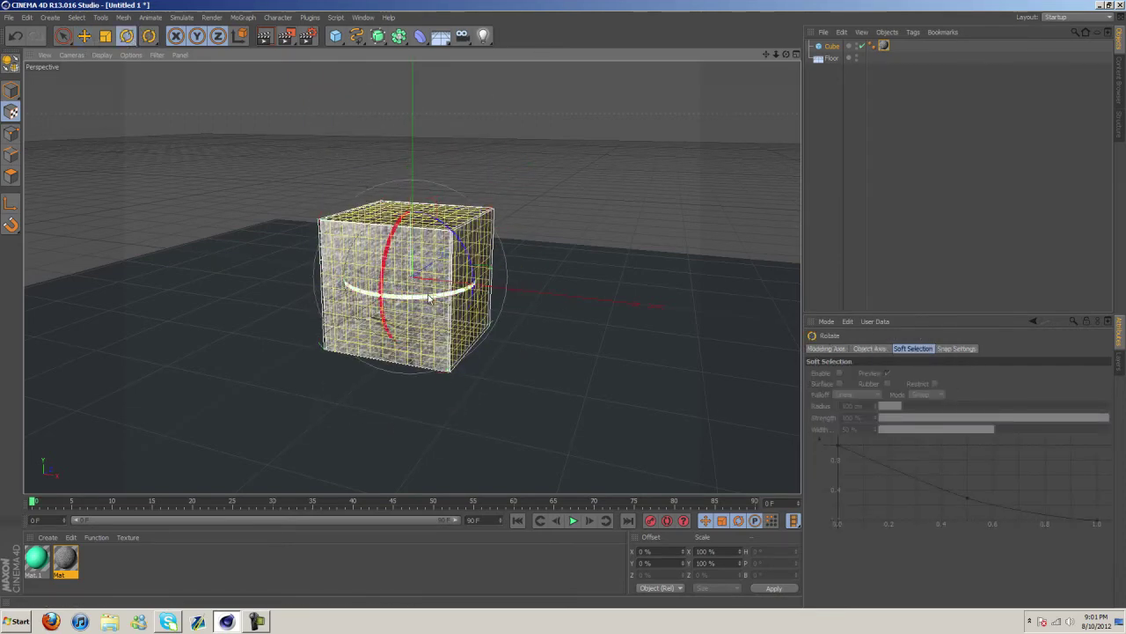
drag(449, 299, 396, 292)
click(105, 36)
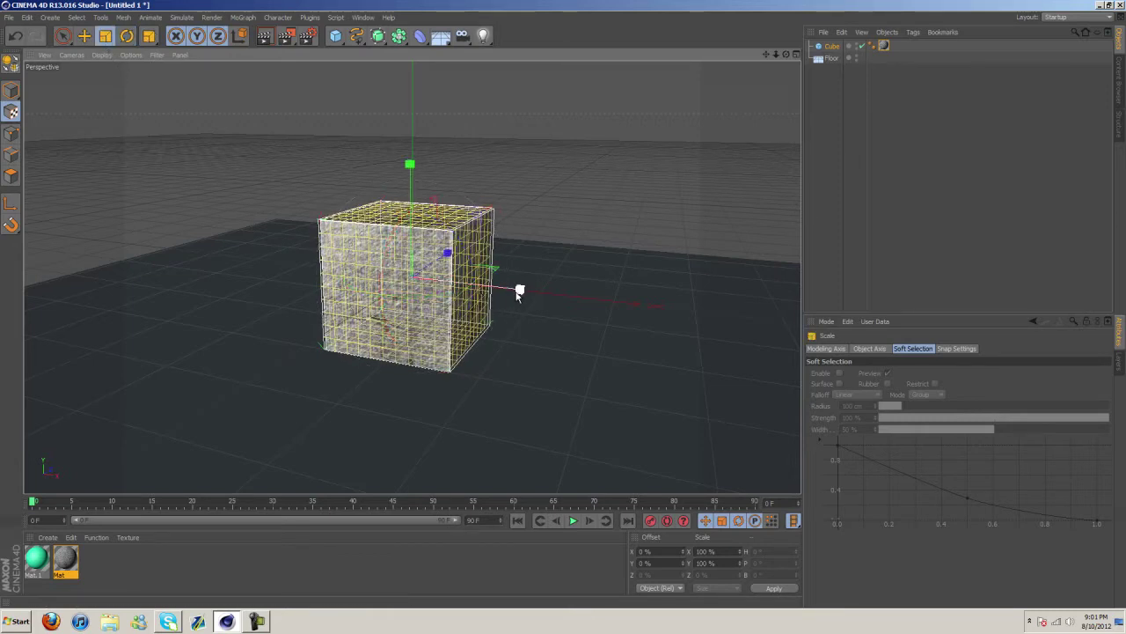
drag(520, 291, 407, 161)
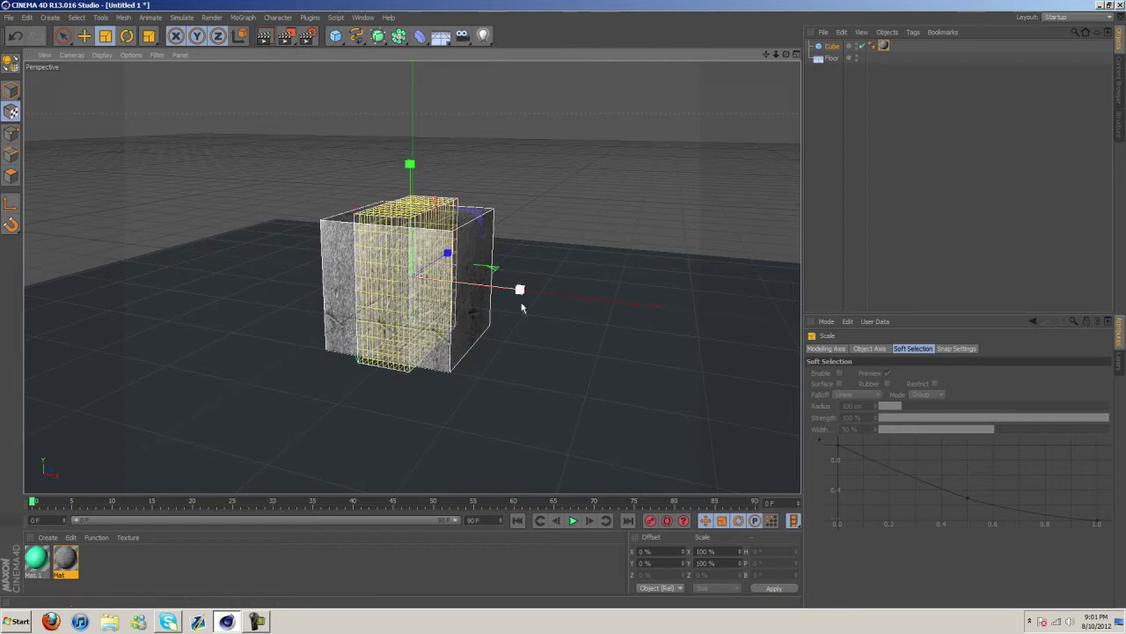
drag(520, 289, 609, 302)
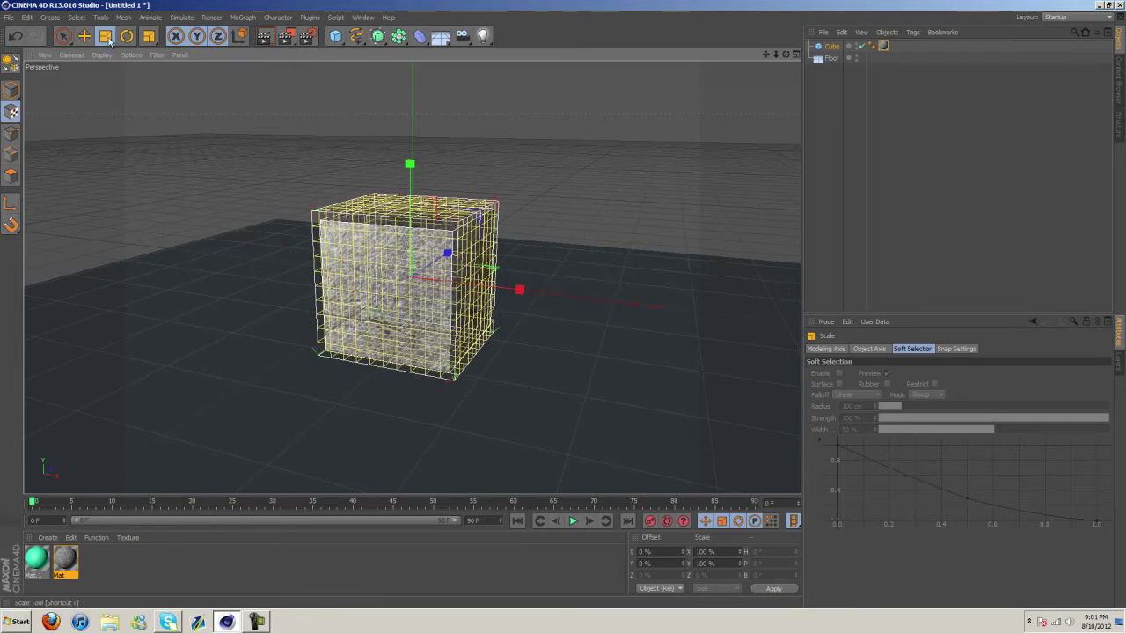
- Return to move mode, deselect the Mat material, and select the textured cube
key(e)
click(905, 197)
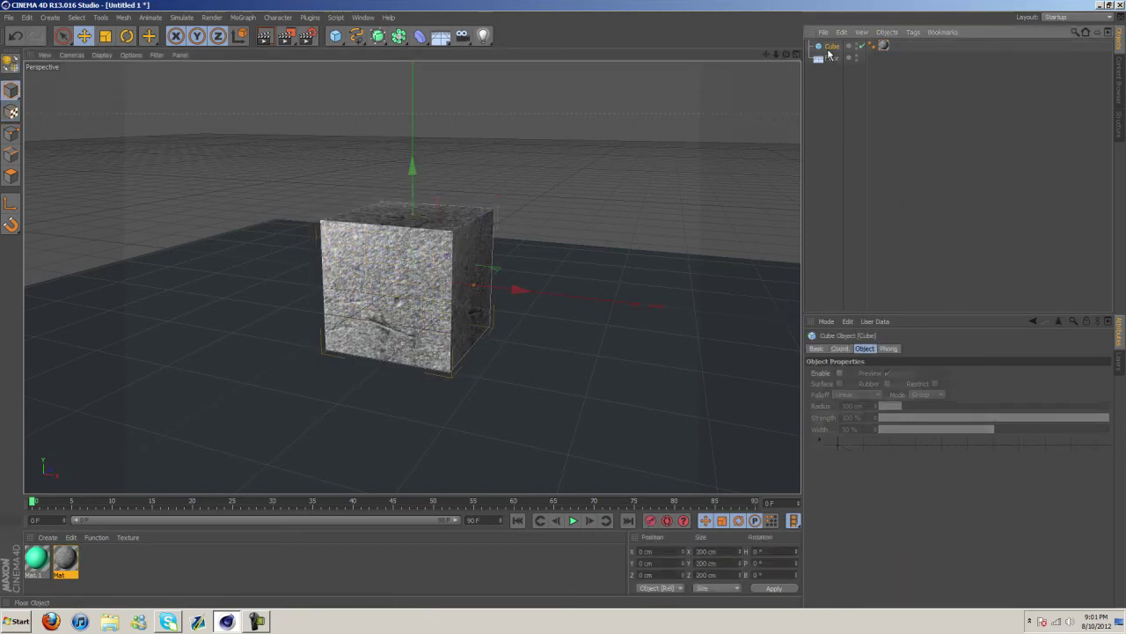
click(396, 291)
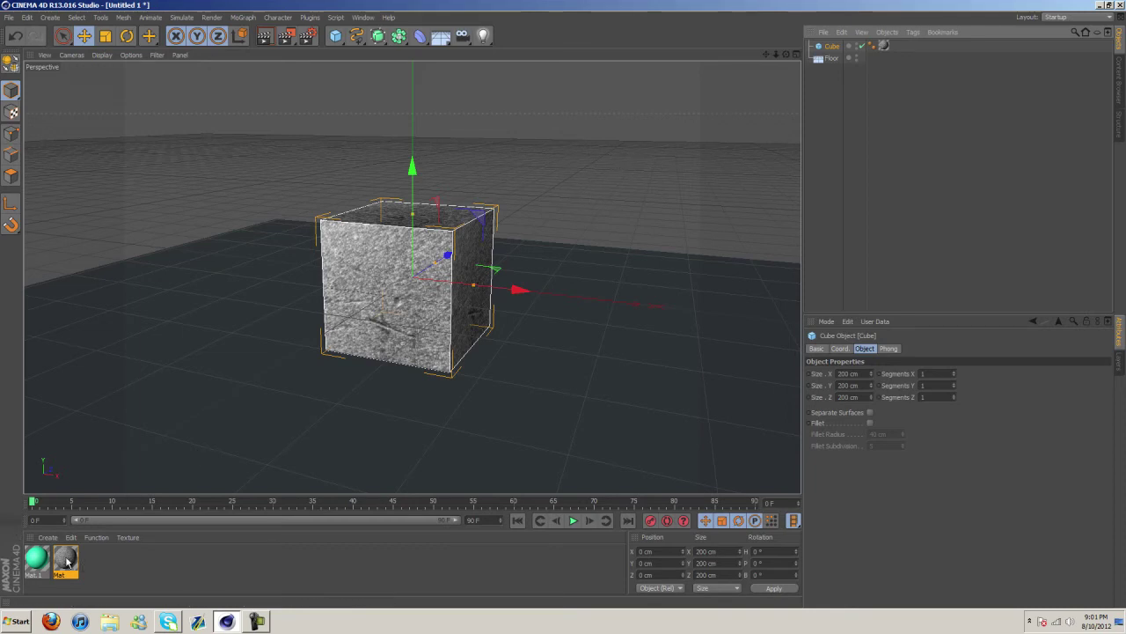
click(105, 566)
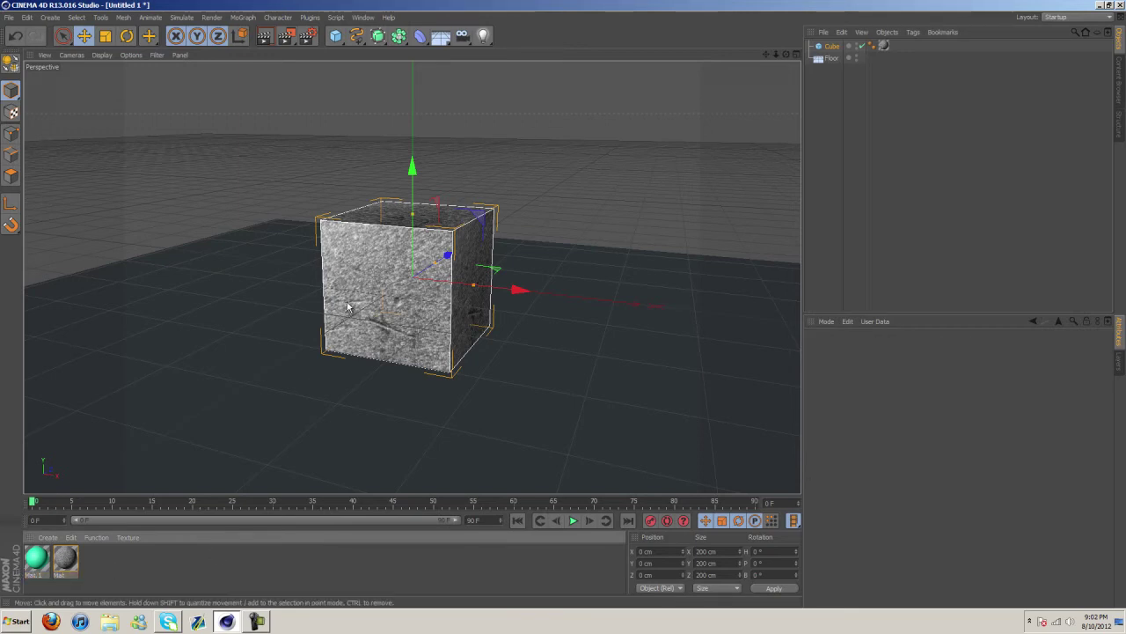
click(831, 46)
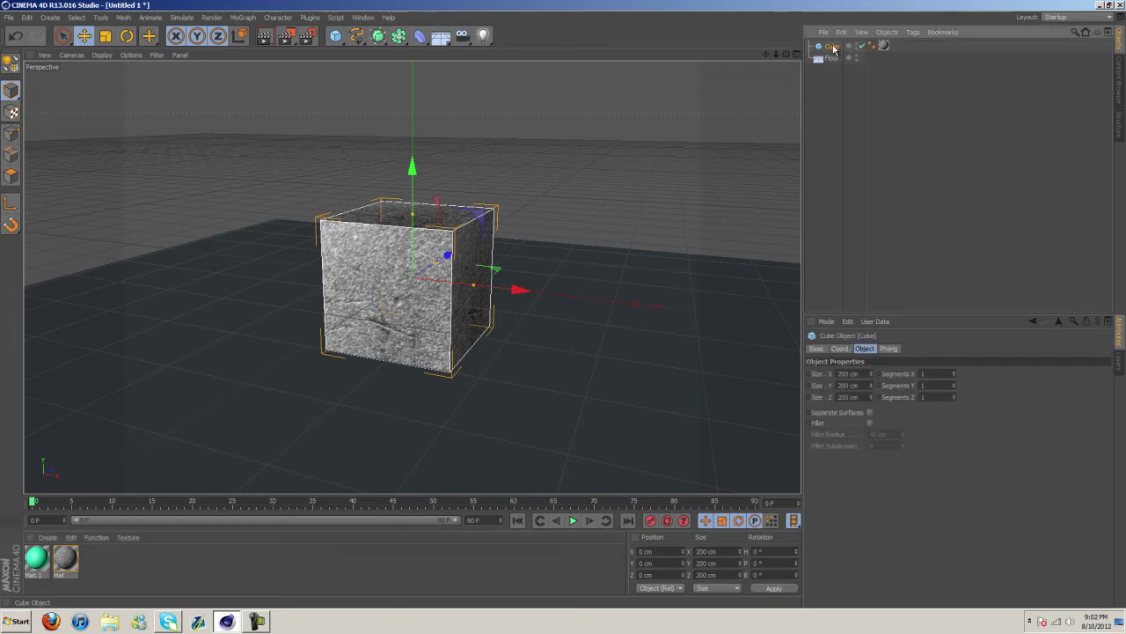
- Delete the textured cube and add a fresh cube from the primitives palette
key(Delete)
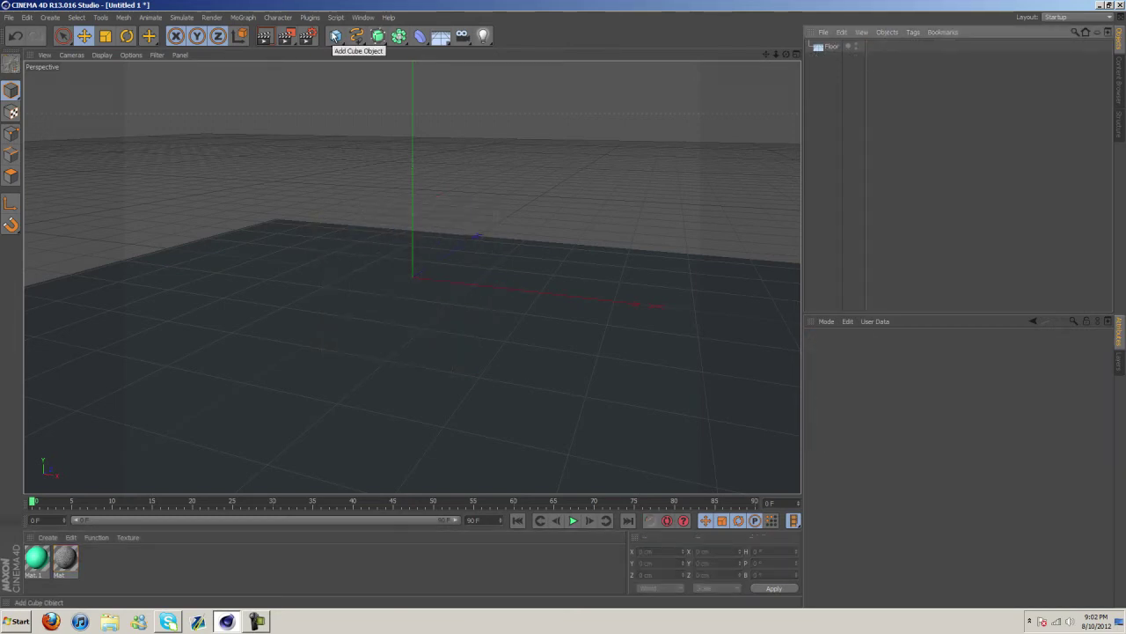
click(335, 36)
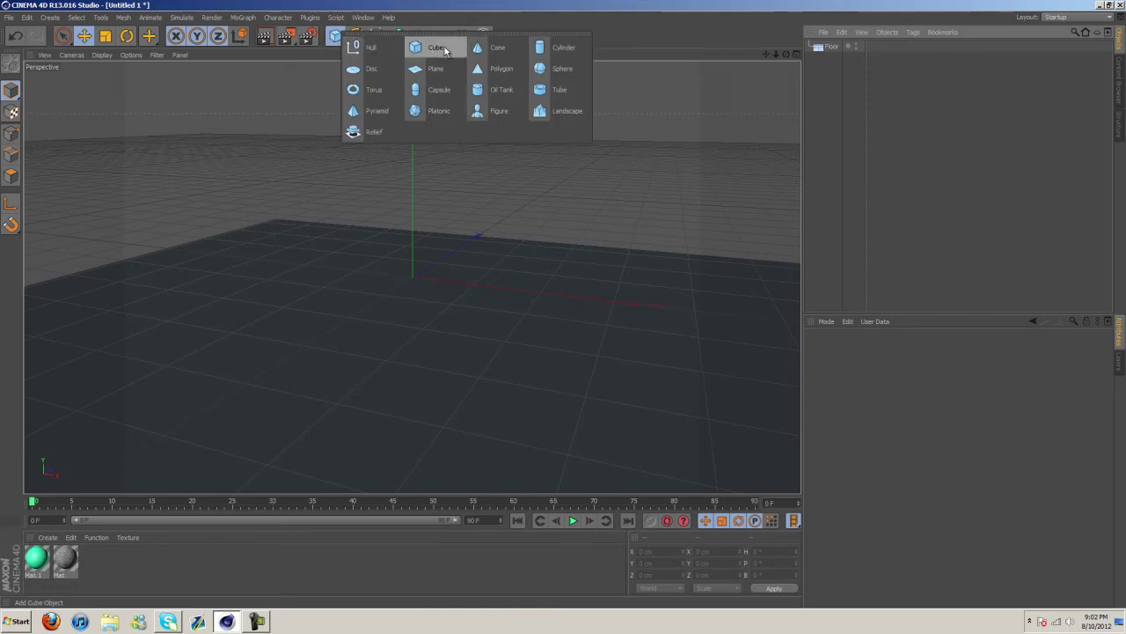
click(442, 48)
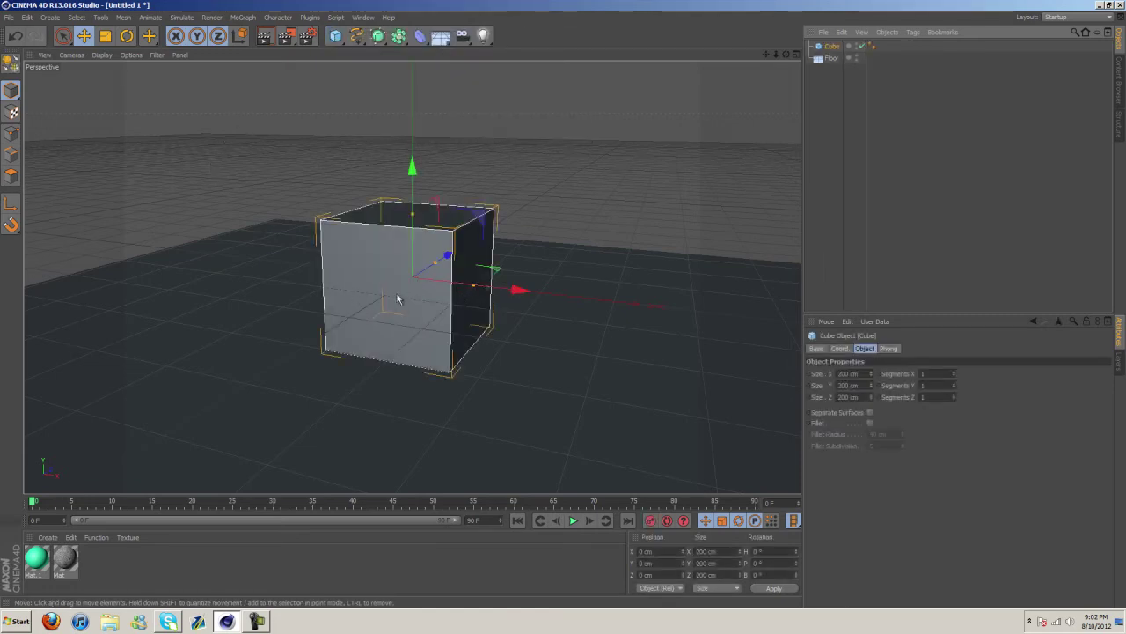
alt+drag(396, 299, 563, 308)
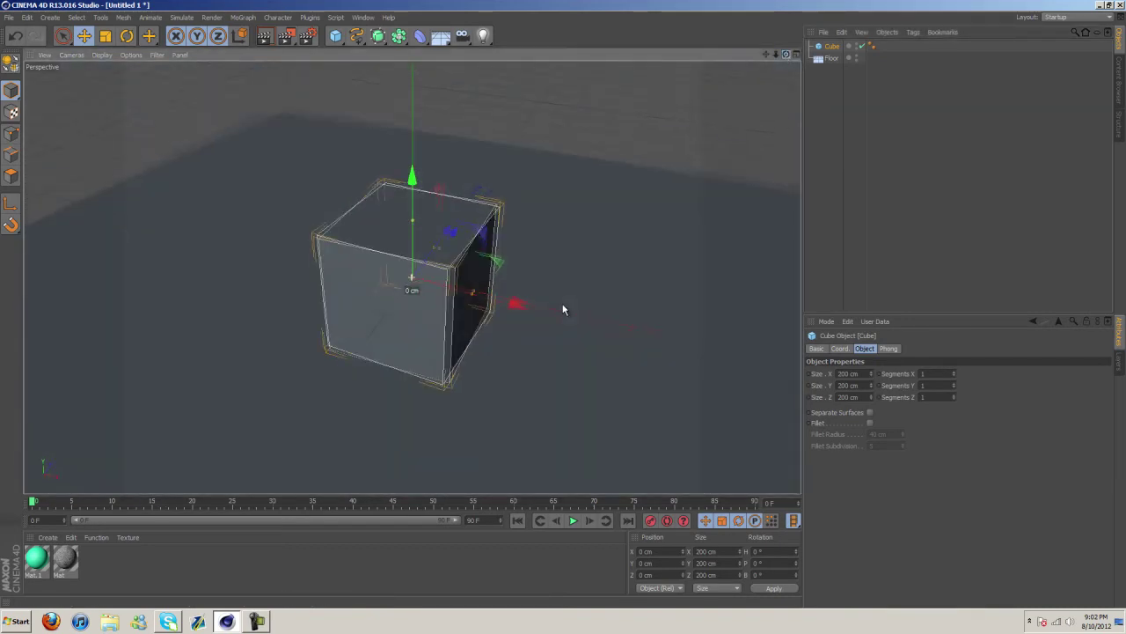
- Apply the green Mat.1 material to the new cube and duplicate Mat.1
click(35, 568)
drag(645, 148, 832, 46)
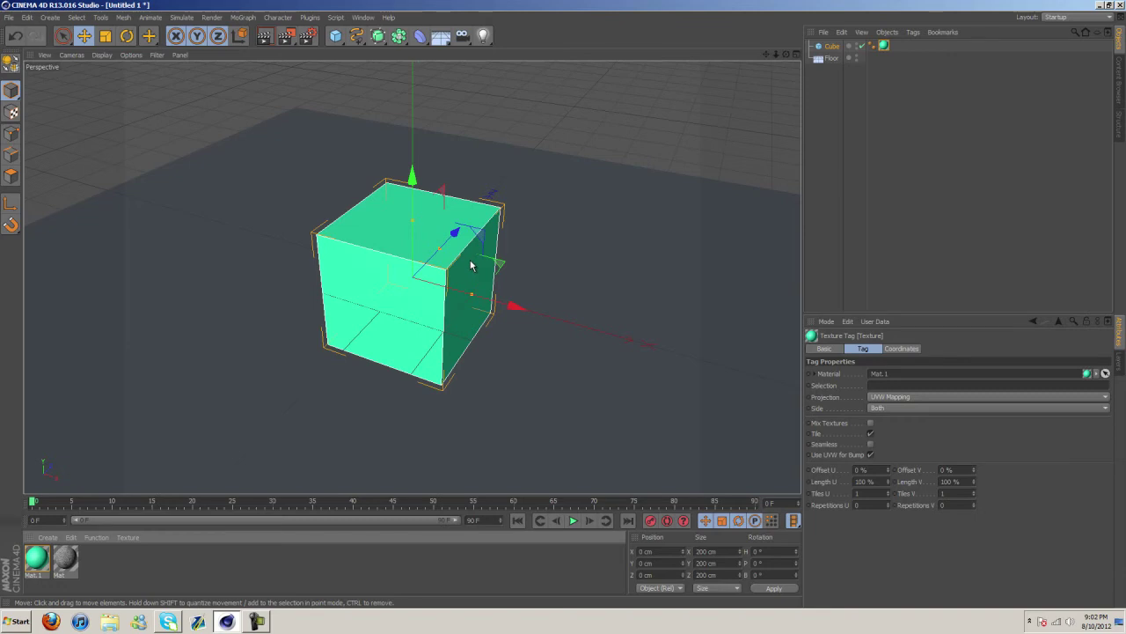
ctrl+drag(36, 560, 39, 559)
- Make the copied material red (RGB 255/8/0) with Specular disabled
double_click(36, 557)
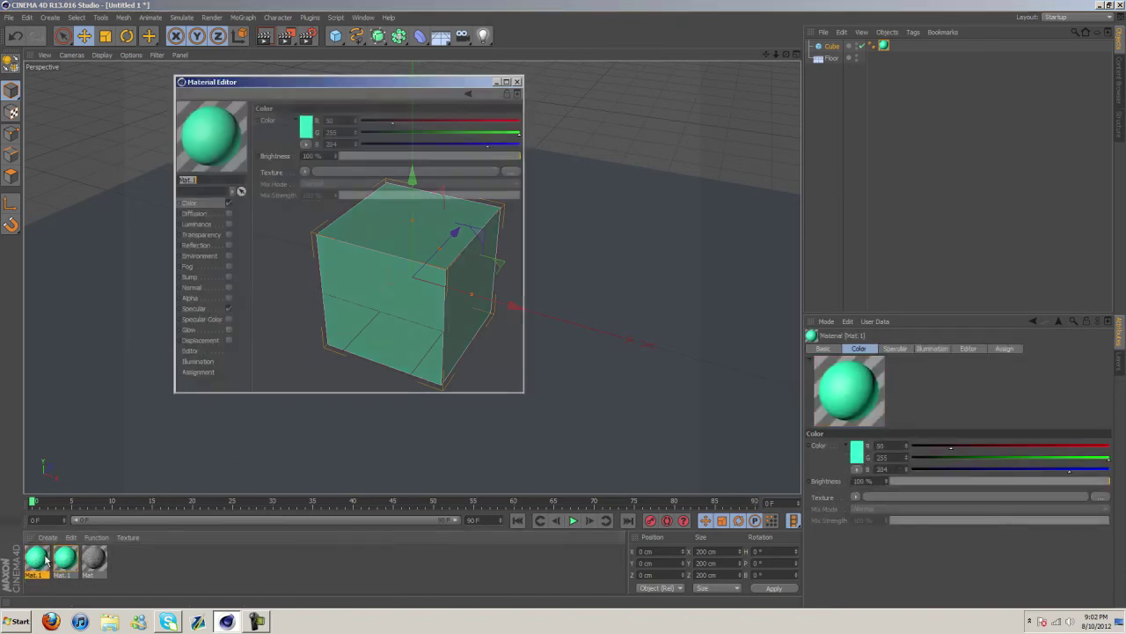
click(229, 309)
drag(396, 121, 366, 132)
drag(479, 145, 362, 145)
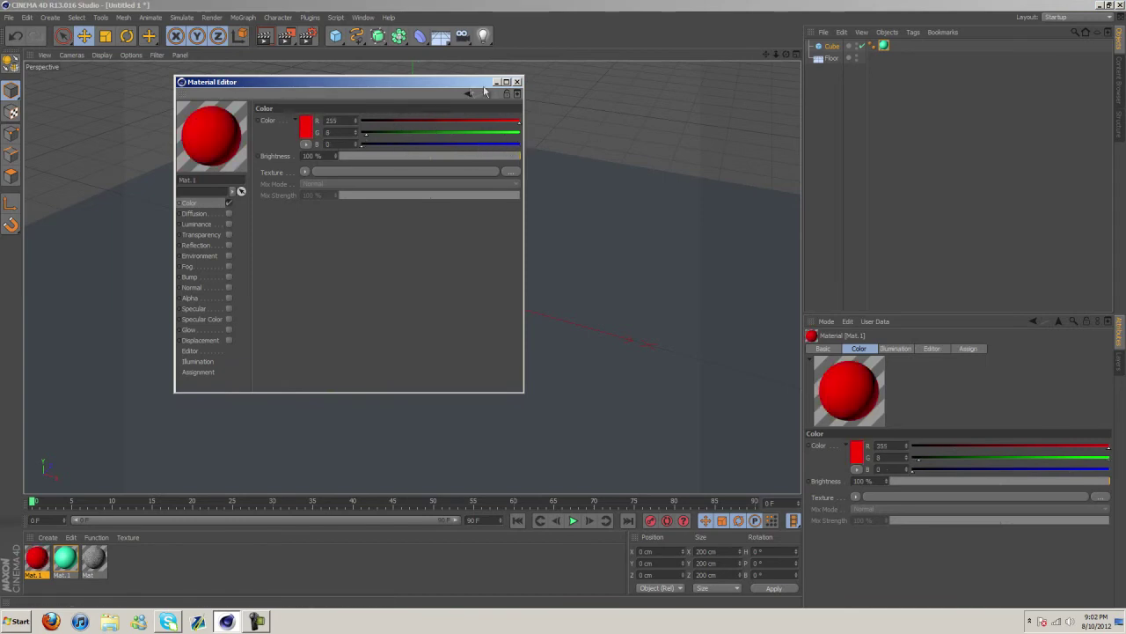
click(517, 81)
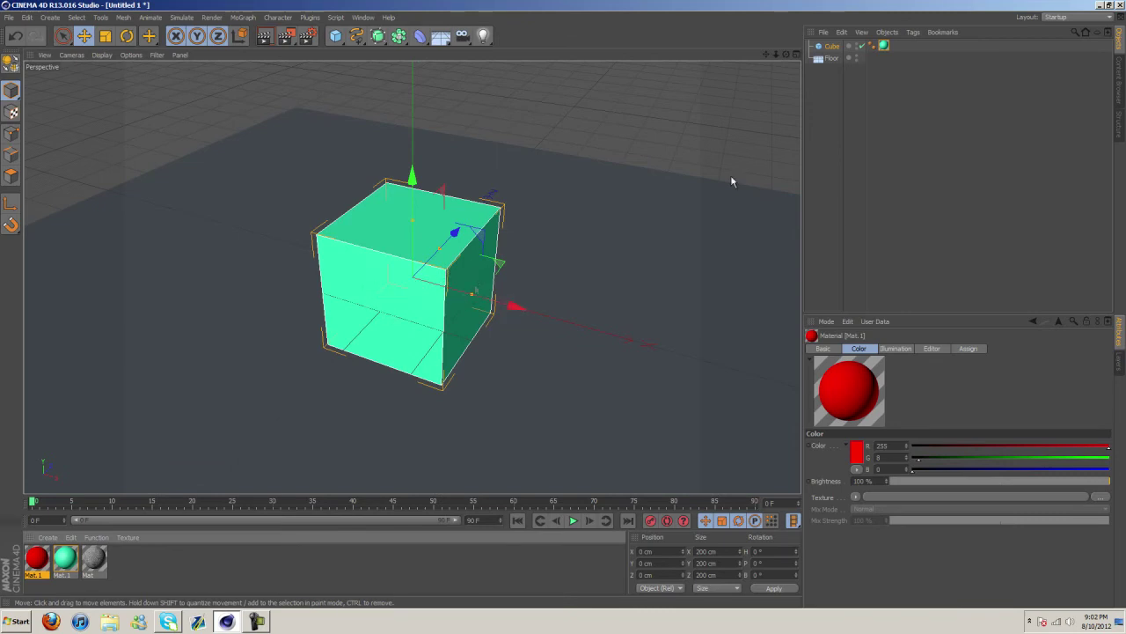
- Make the cube editable and apply the red material to its front and right faces
click(13, 68)
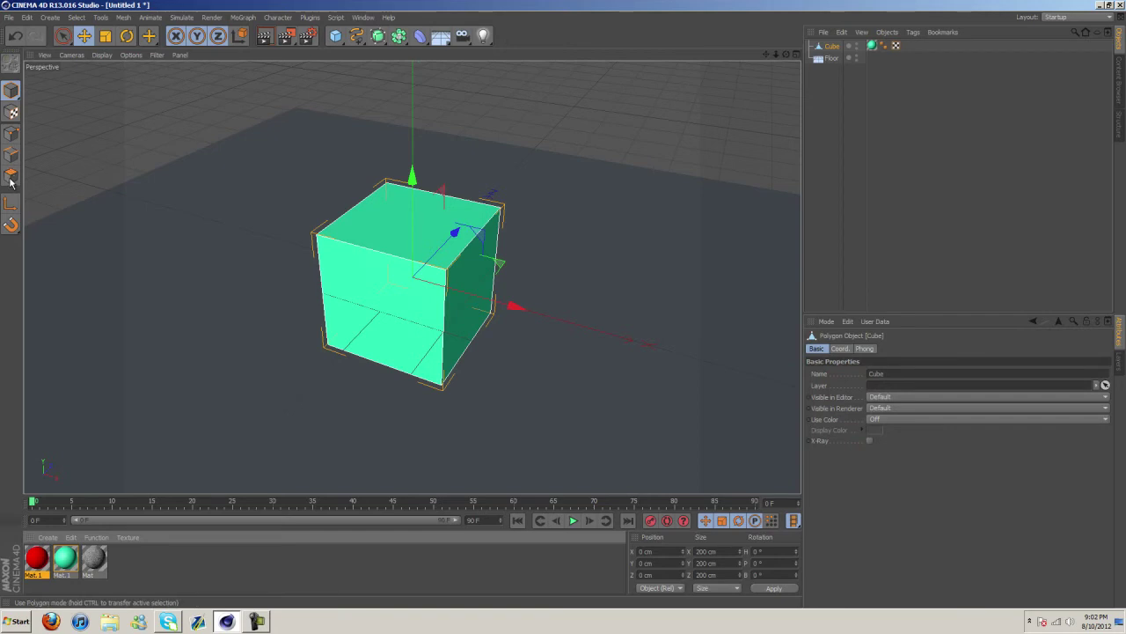
click(11, 181)
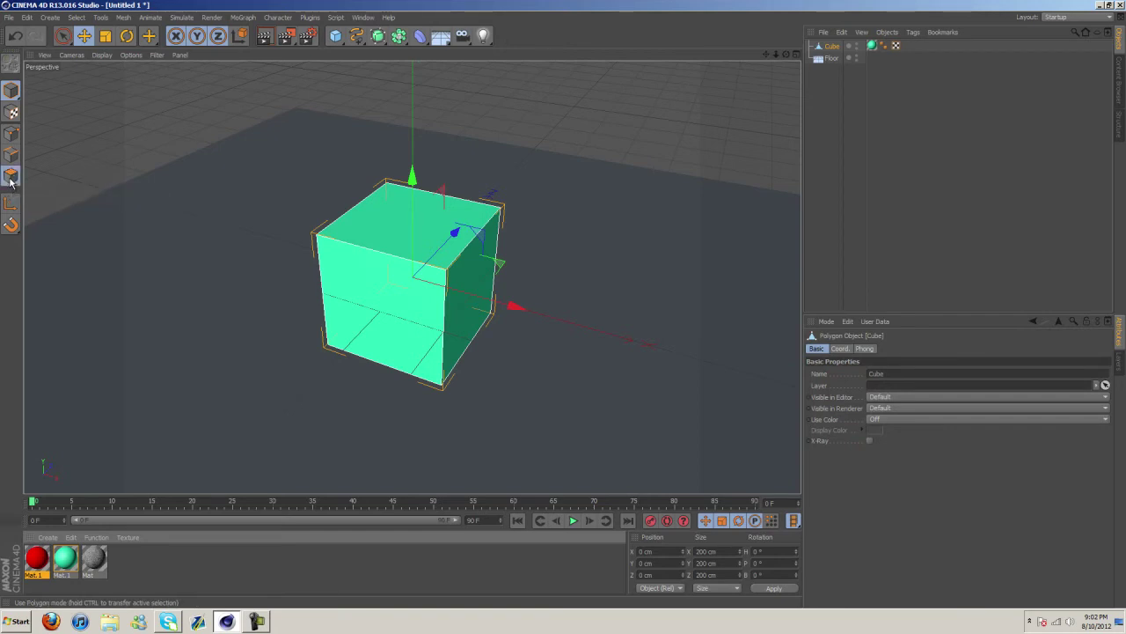
click(390, 315)
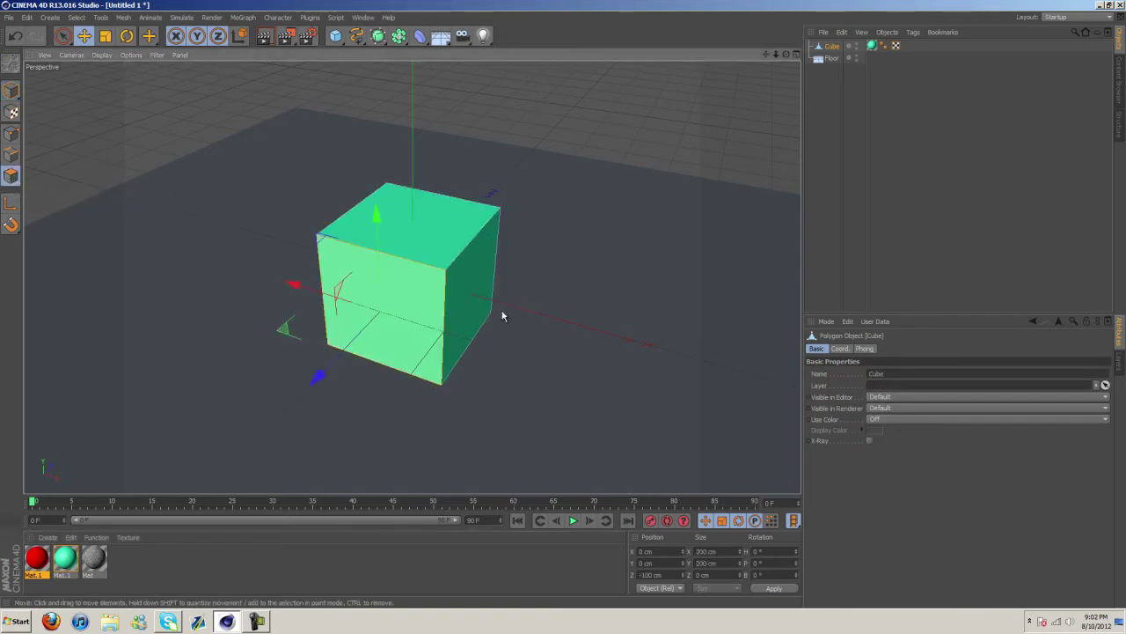
click(464, 272)
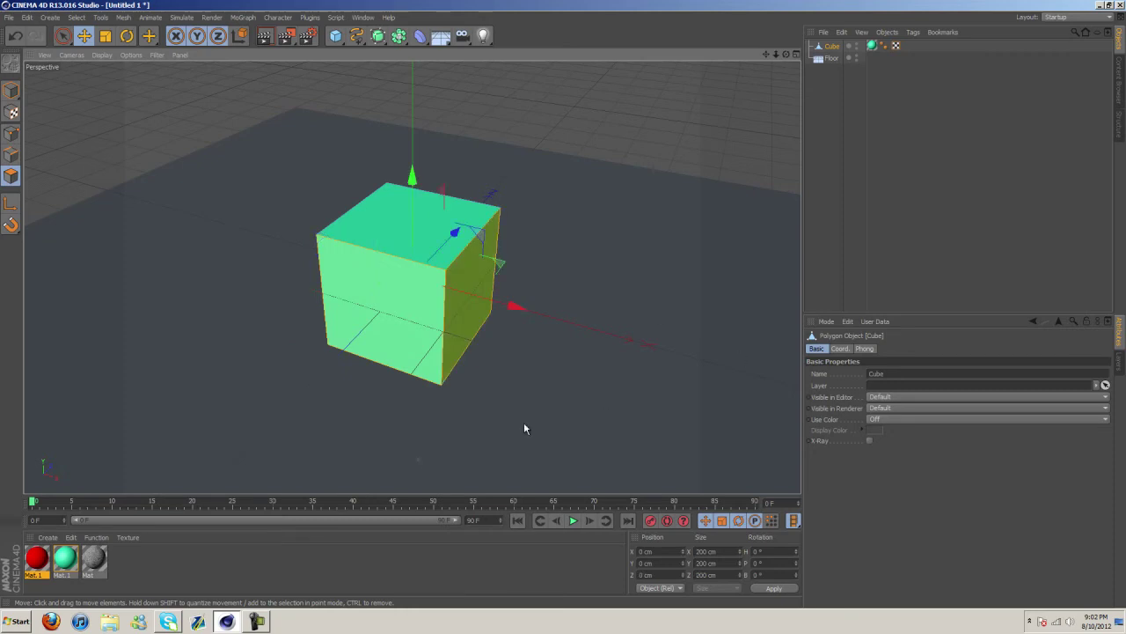
right_click(38, 560)
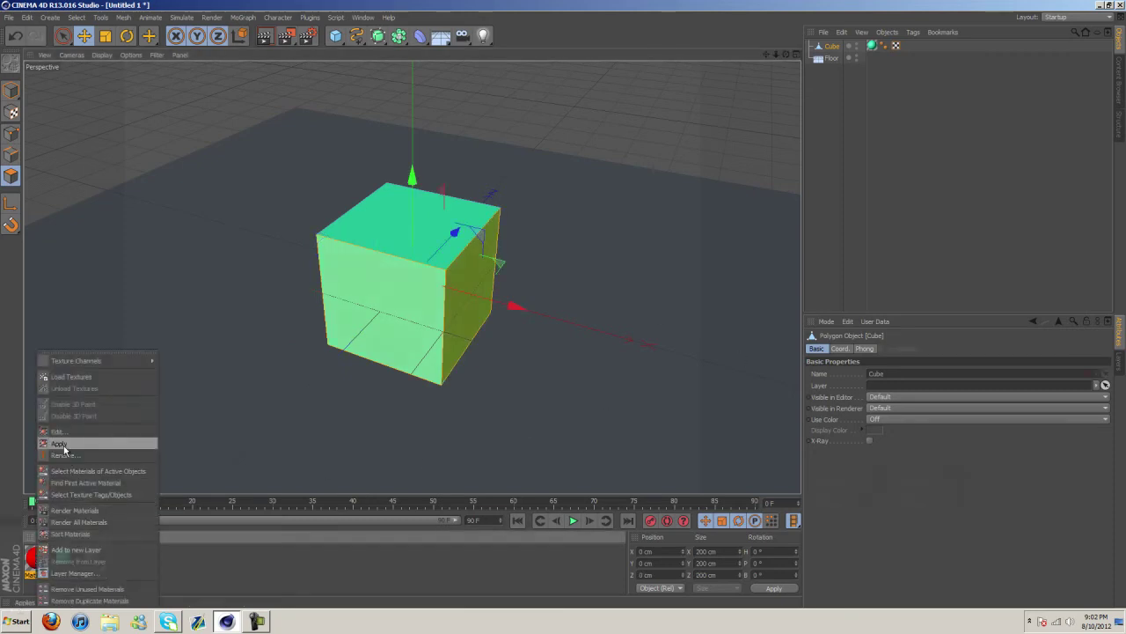
click(63, 450)
- Return to model mode and test-render the red-and-green cube
key(Return)
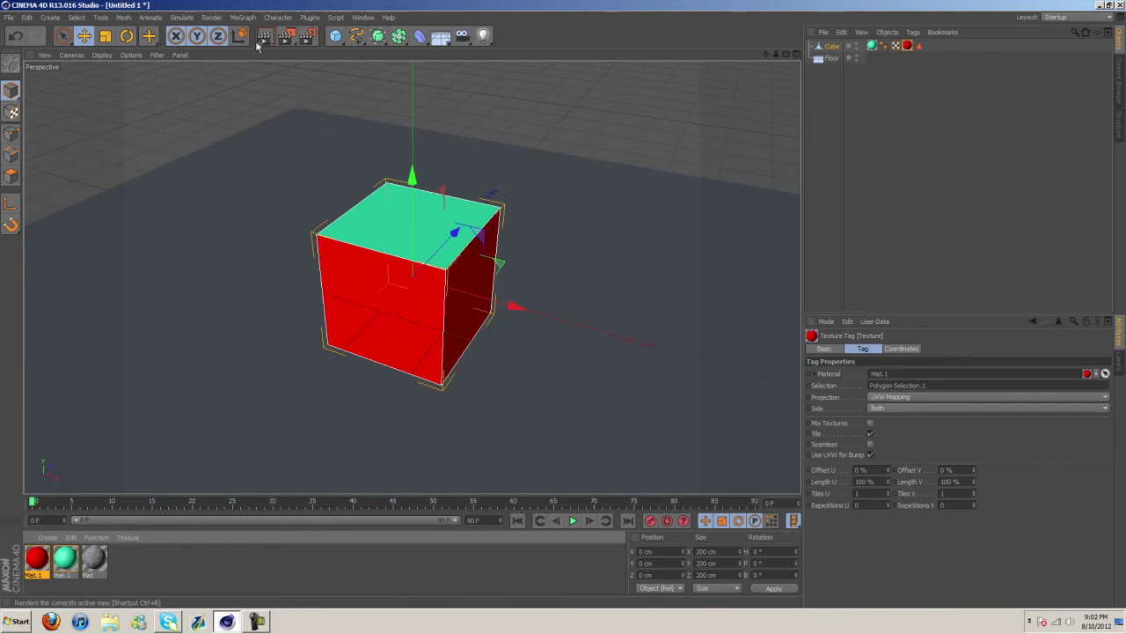
click(261, 39)
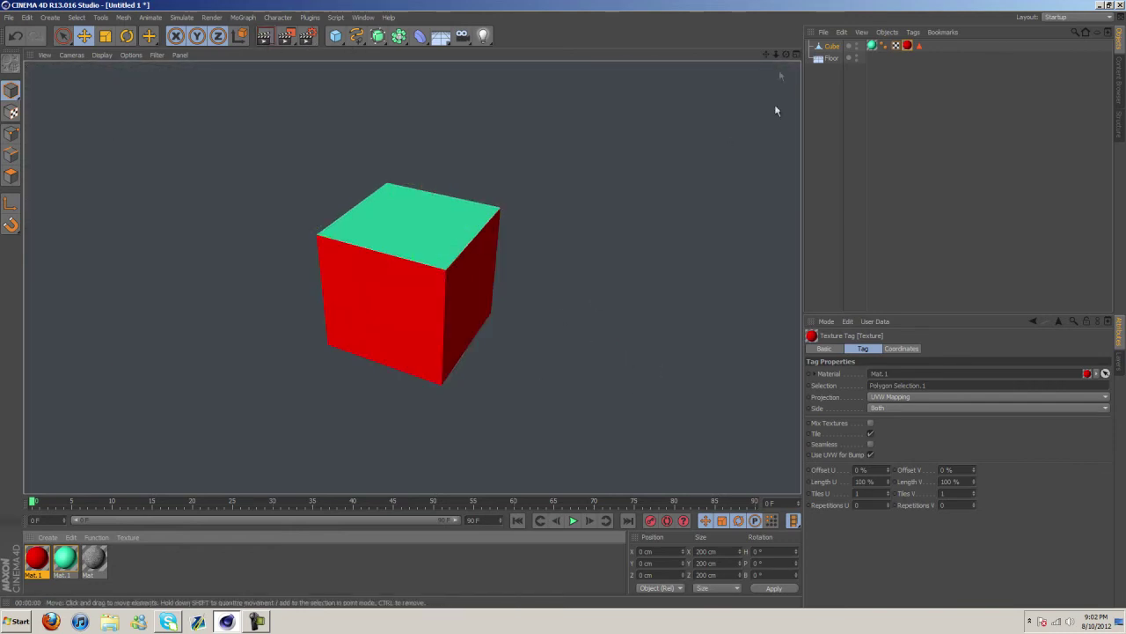
click(558, 303)
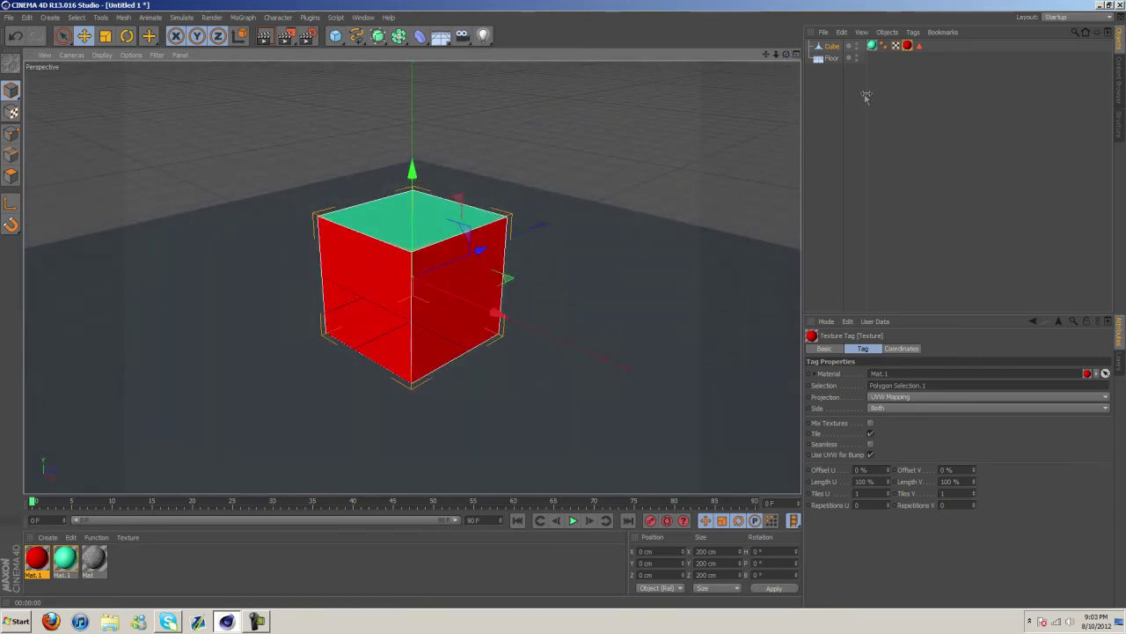
- Delete the cube and add a MoText 'Text' object turned about 47° and shifted left
key(ctrl+z)
click(832, 47)
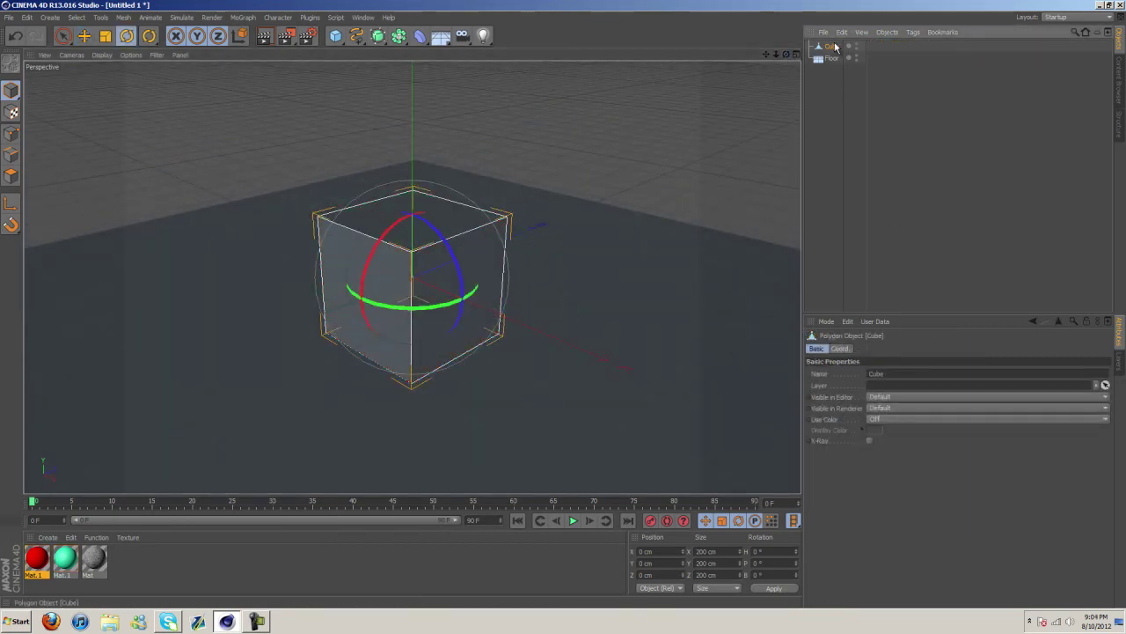
key(Delete)
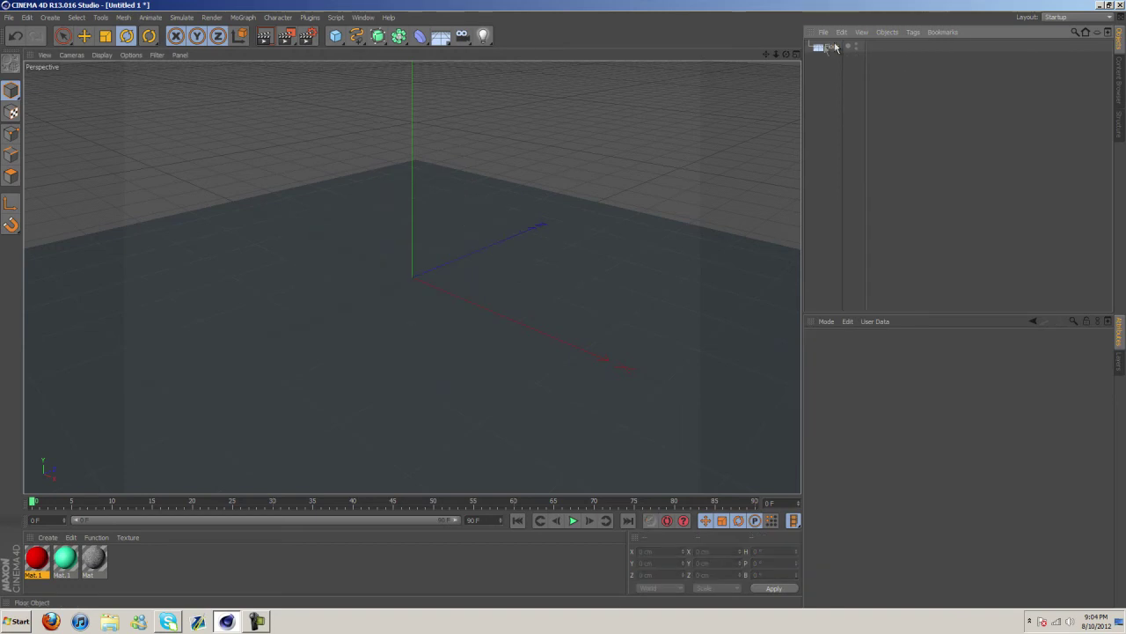
click(243, 19)
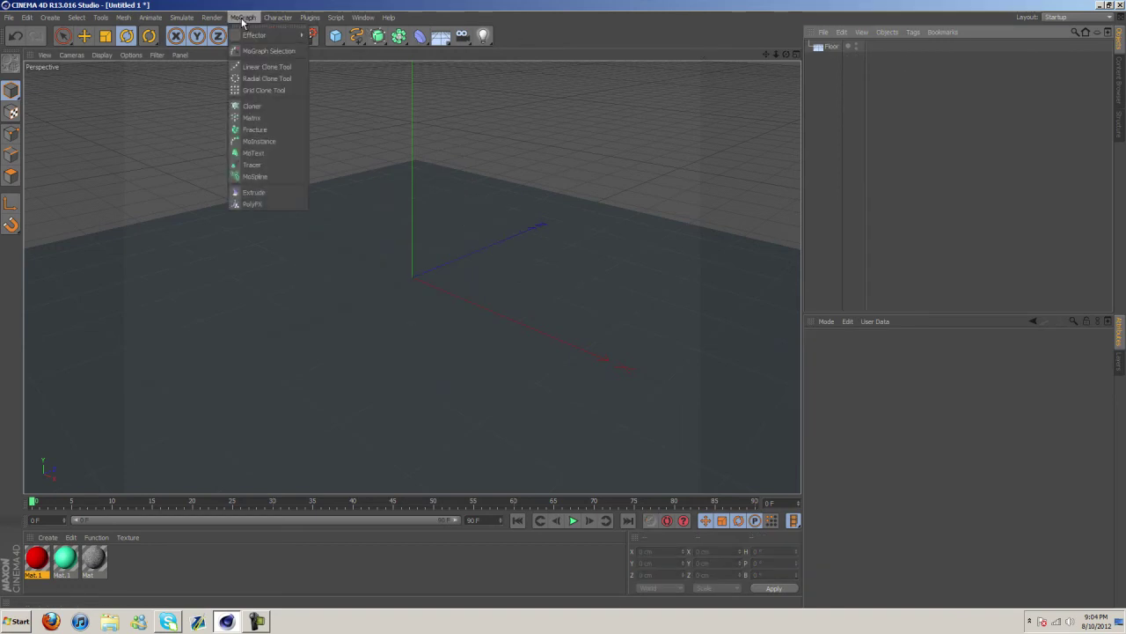
click(254, 152)
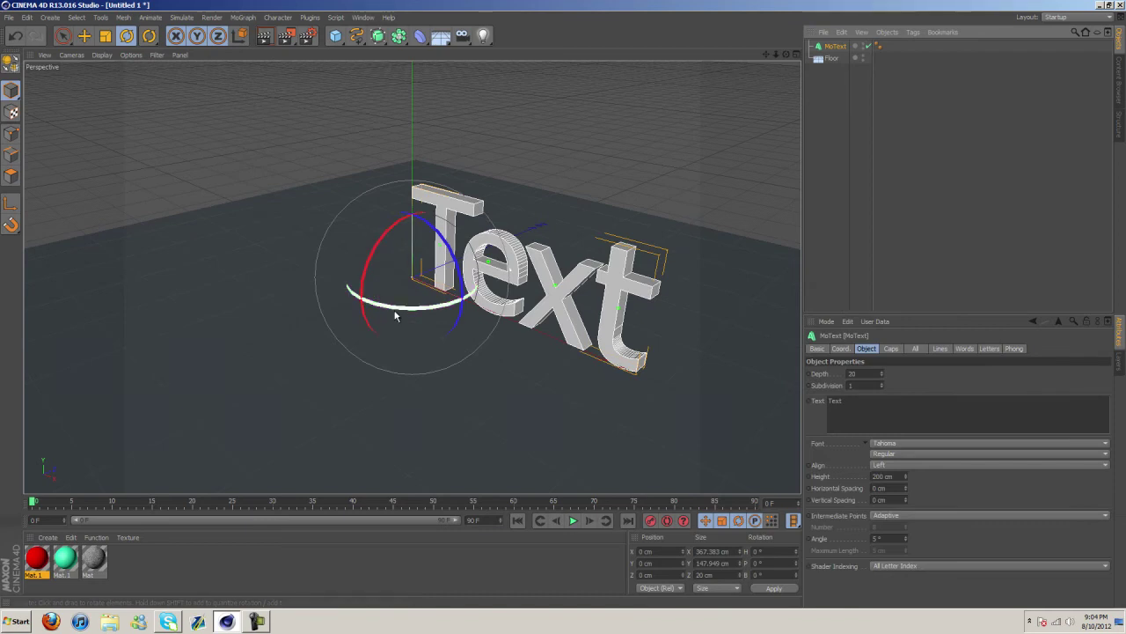
drag(395, 316, 414, 299)
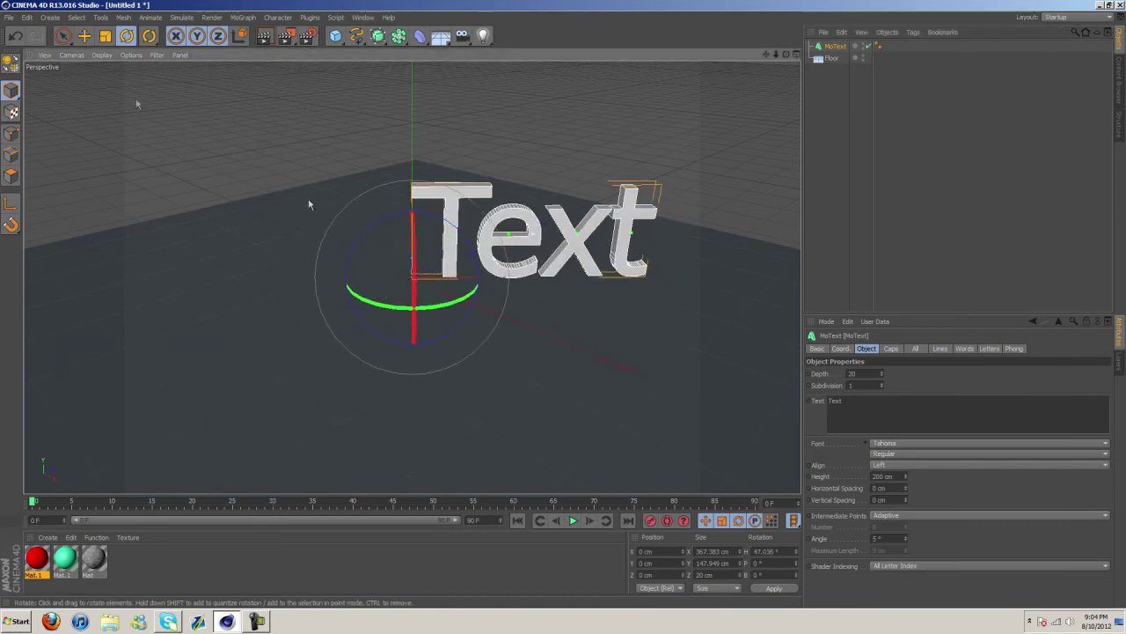
click(83, 36)
drag(479, 275, 378, 274)
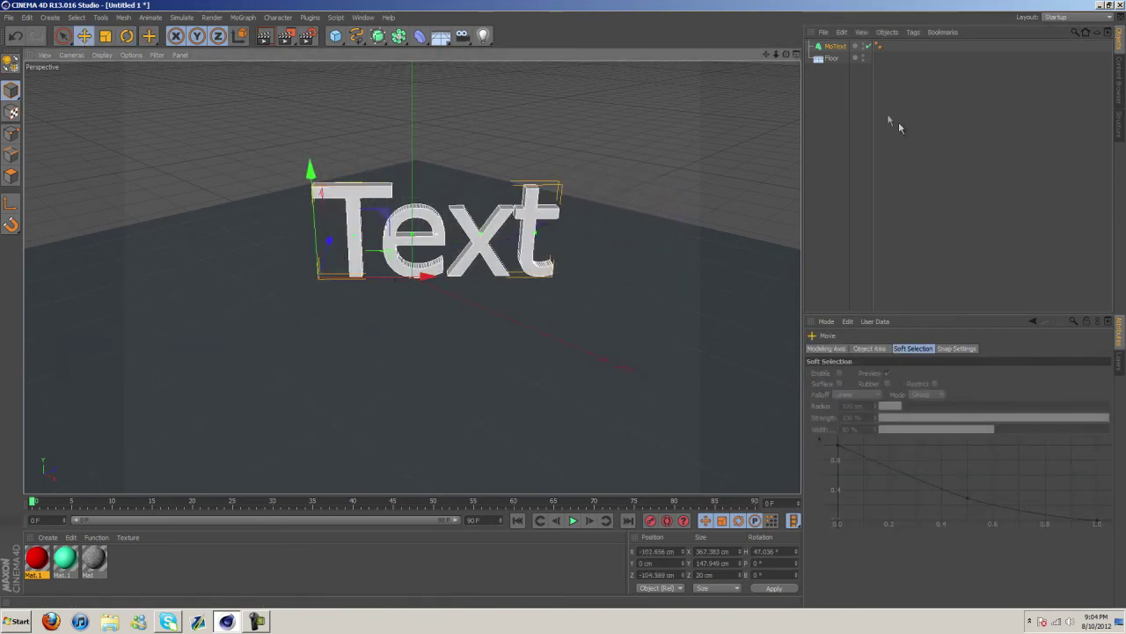
- Set the MoText depth to 107 with Fillet Caps at start and end, and apply green Mat.1
click(836, 47)
drag(881, 381, 883, 376)
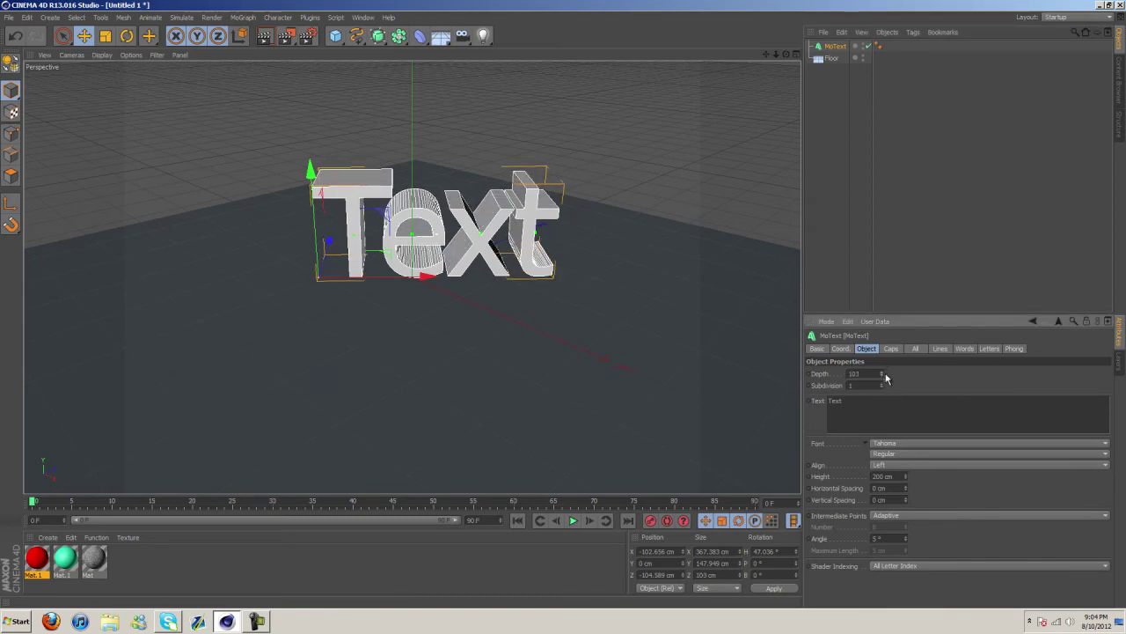
click(891, 349)
click(890, 374)
click(886, 414)
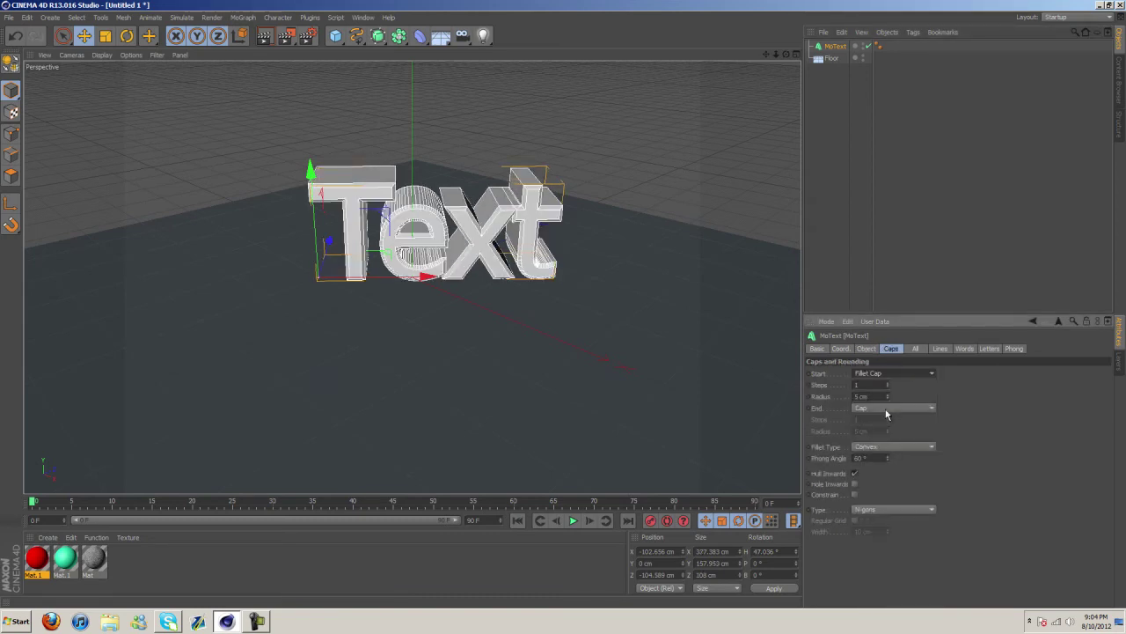
click(886, 414)
click(881, 454)
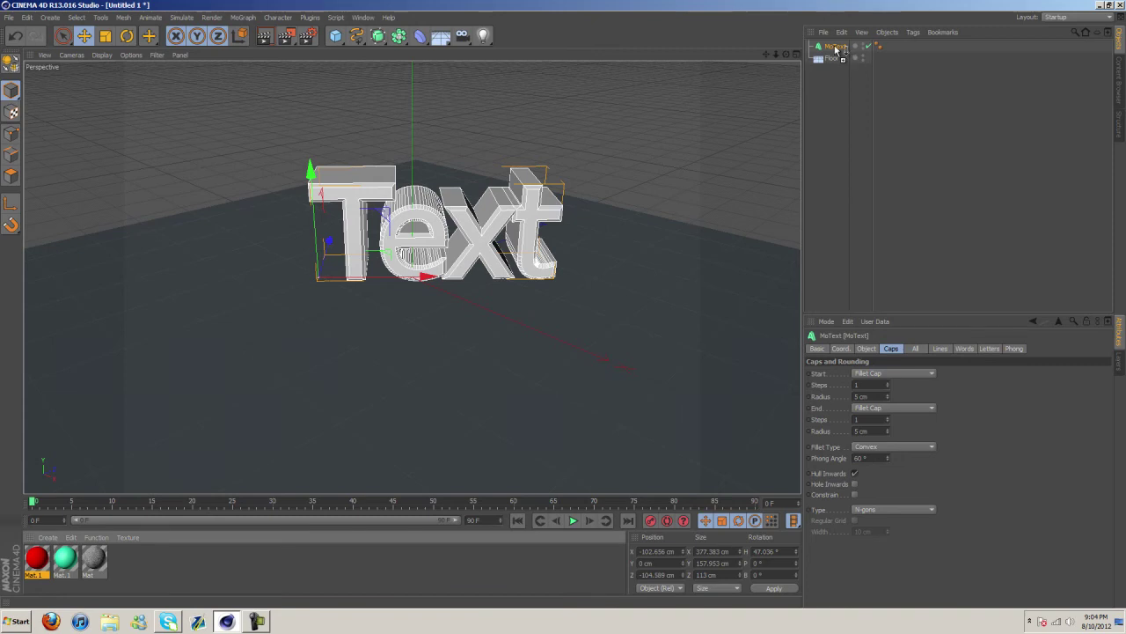
drag(836, 50, 836, 49)
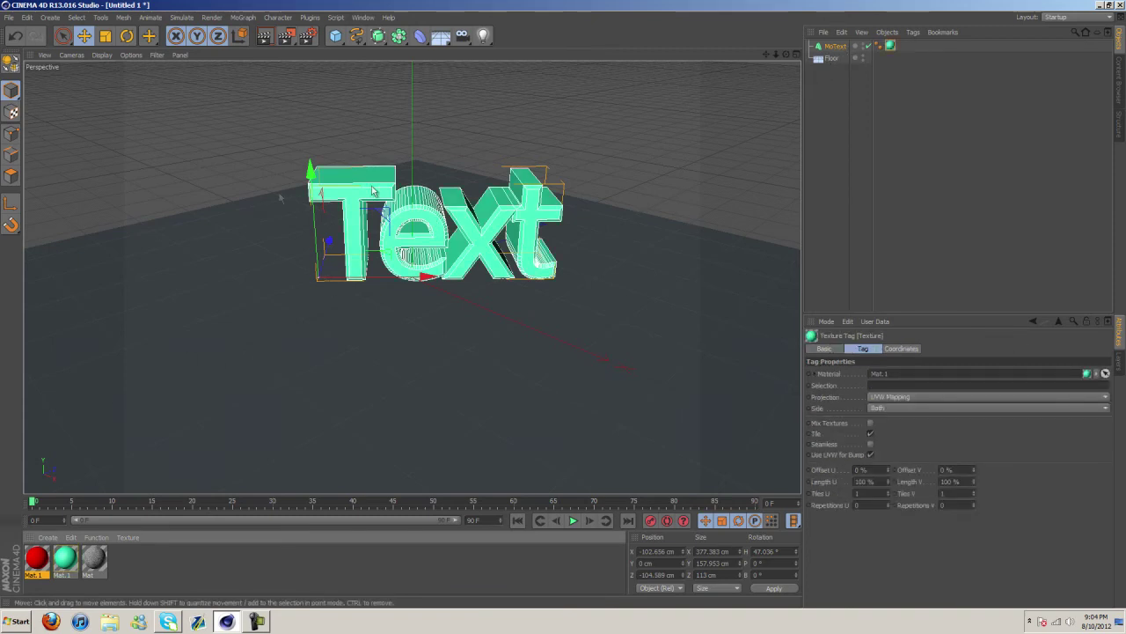
- Apply the red material to the text and select its texture tag
drag(866, 88, 849, 48)
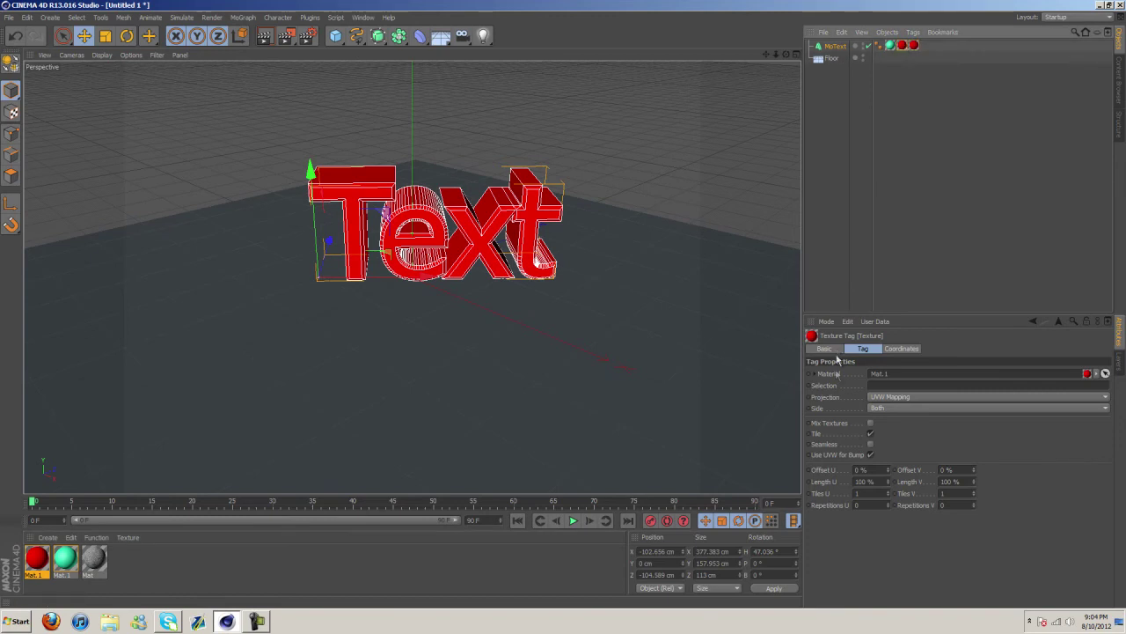
click(877, 383)
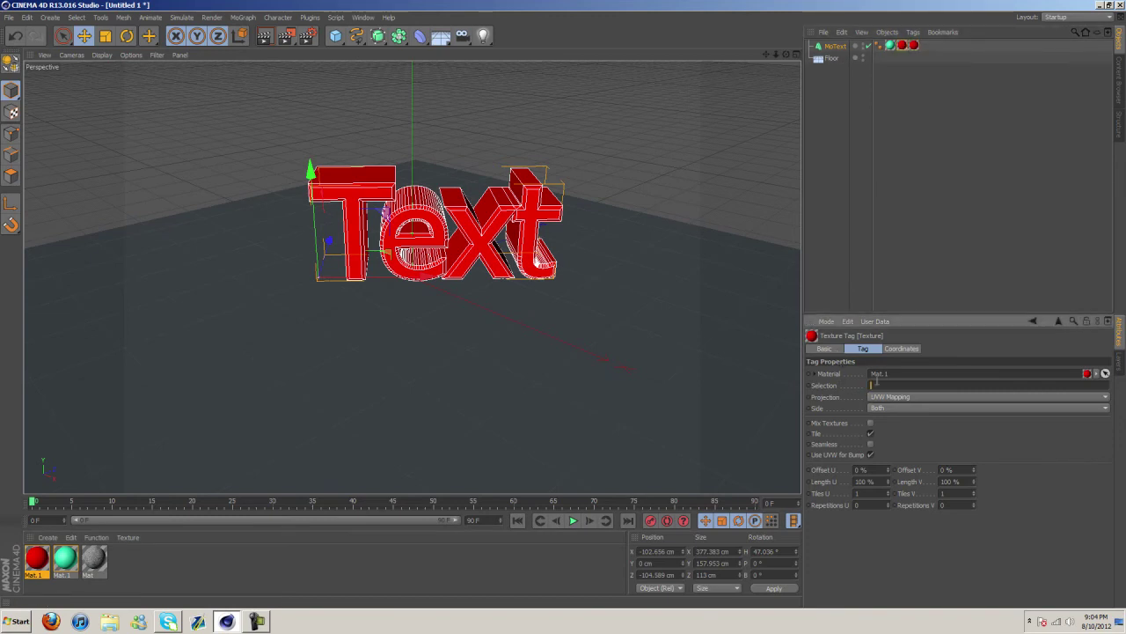
click(899, 48)
click(877, 385)
click(935, 302)
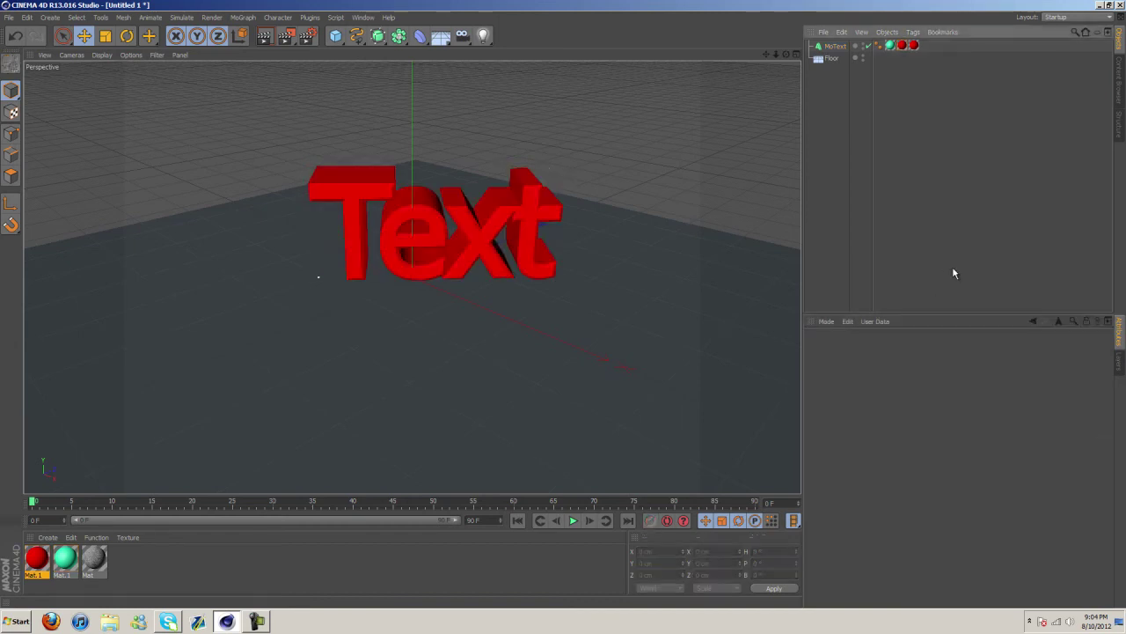
click(914, 45)
- Restrict the red texture tag to selection R1, then orbit and render the view to check
click(884, 384)
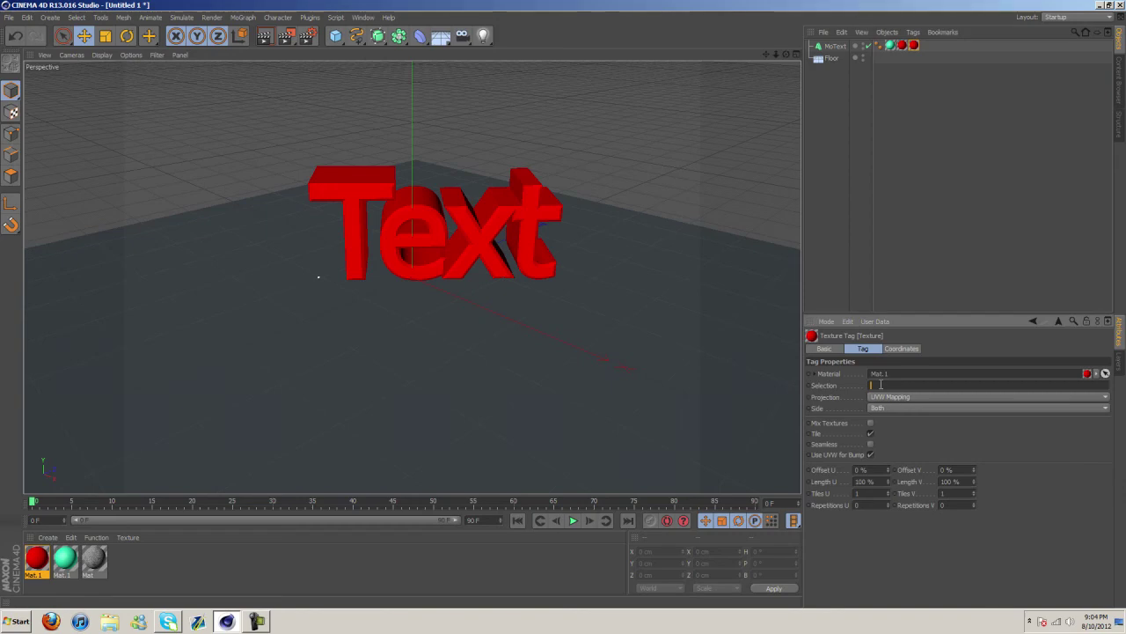
text(R1)
click(941, 255)
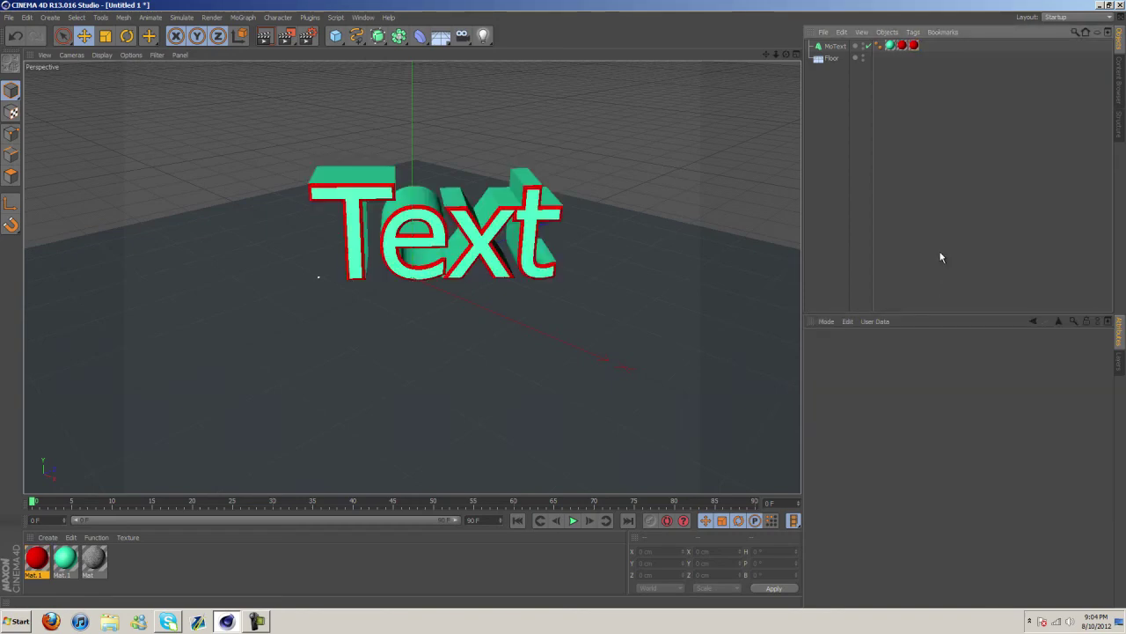
alt+drag(560, 307, 563, 304)
click(263, 36)
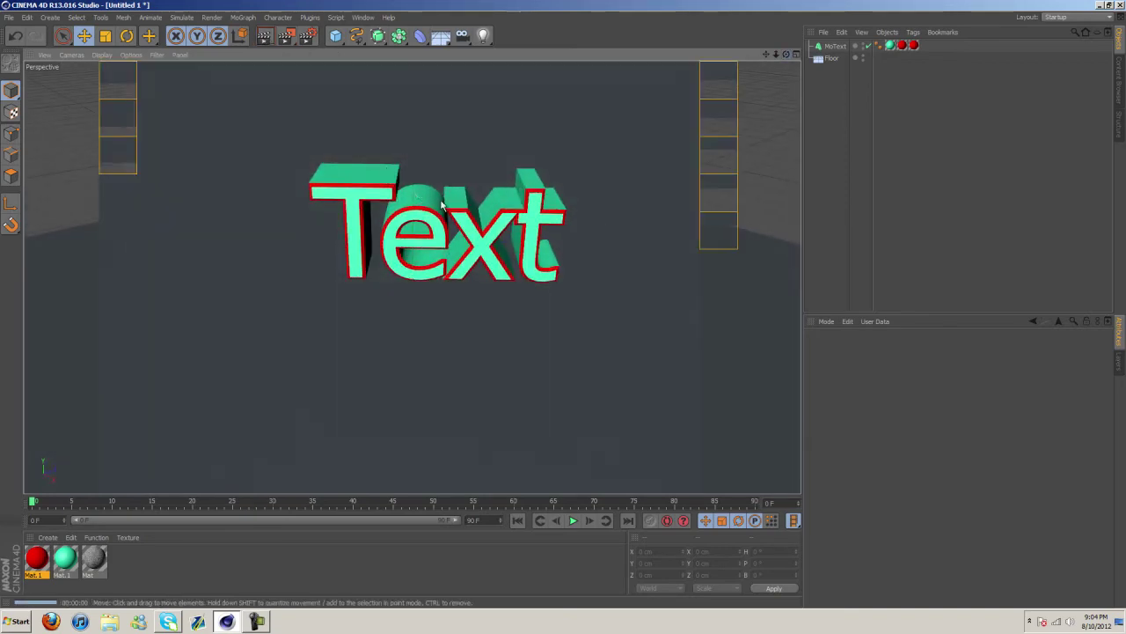
- Delete all material tags from the MoText object
drag(786, 55, 565, 312)
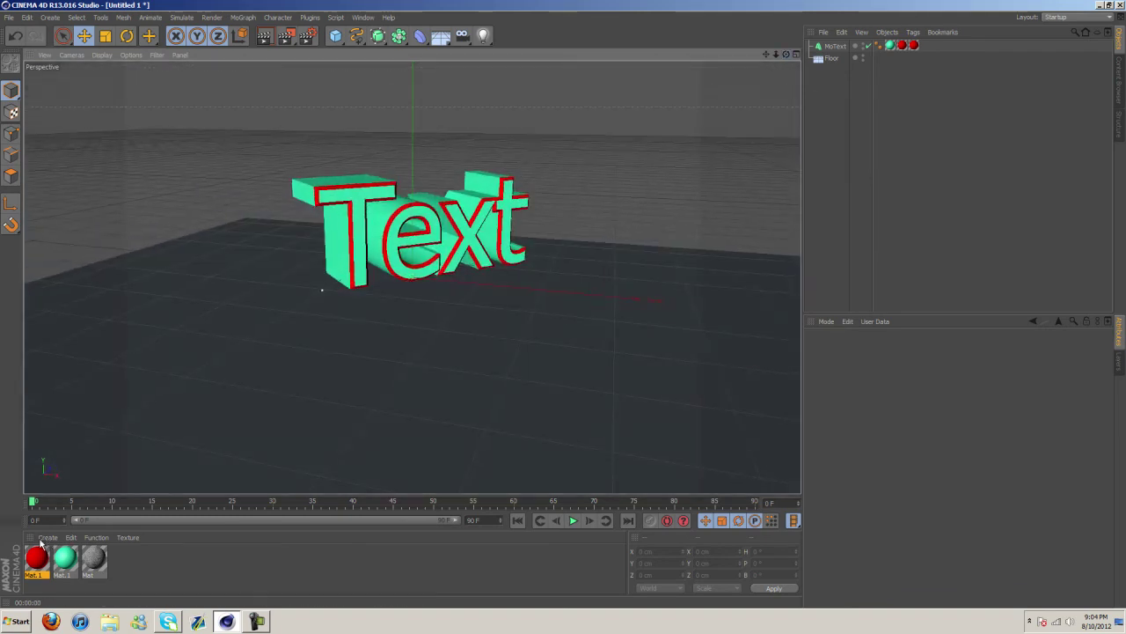
click(891, 45)
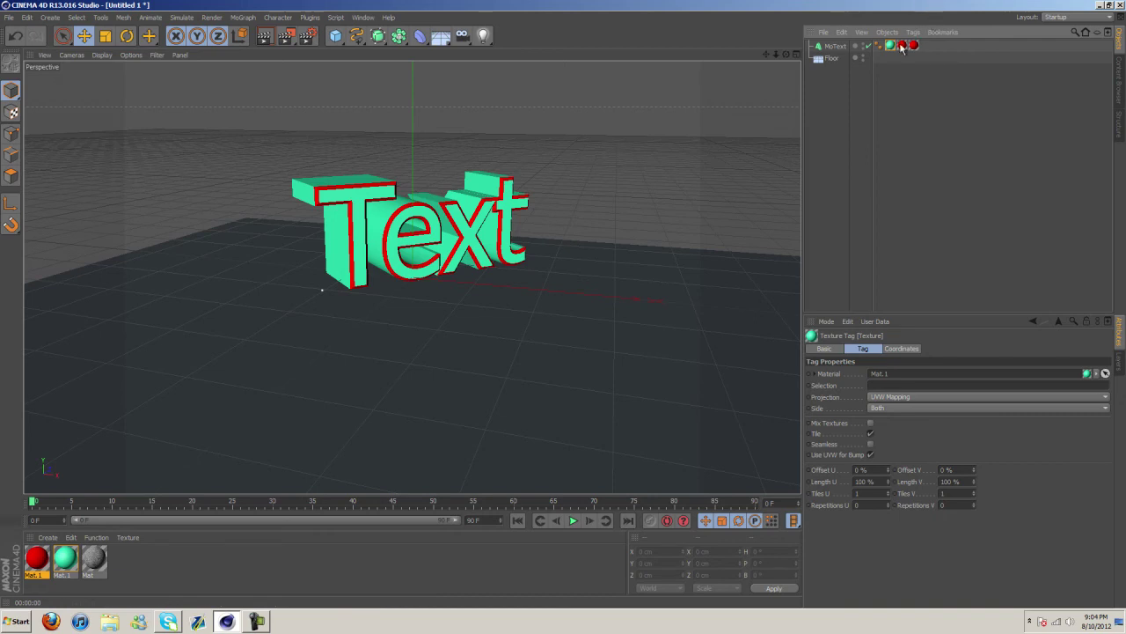
shift+click(913, 46)
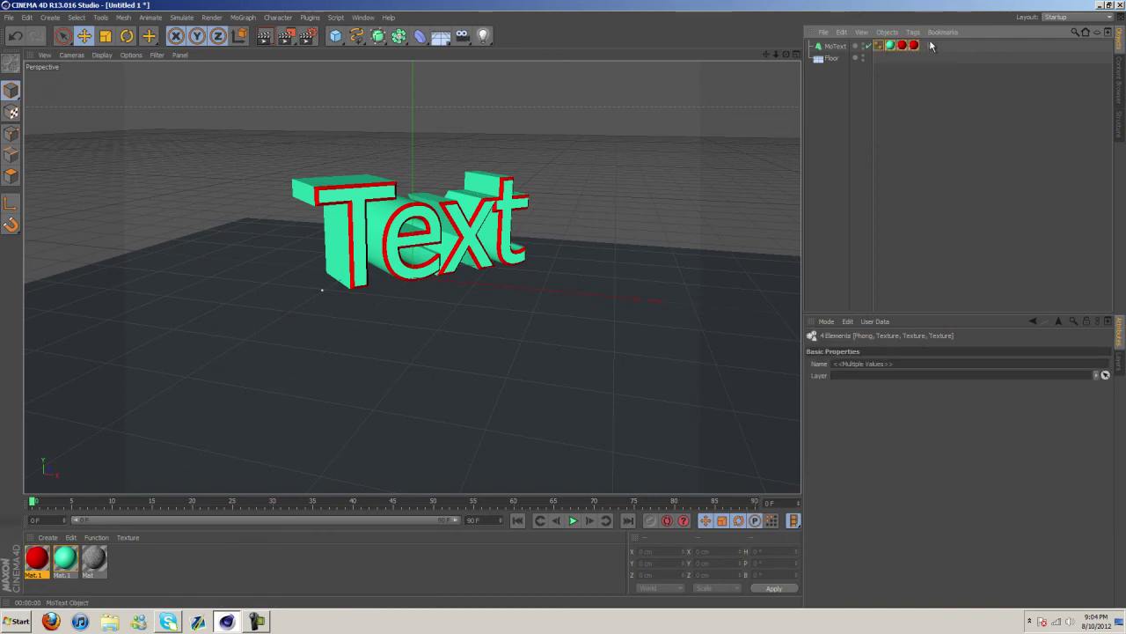
click(932, 53)
drag(880, 40, 935, 88)
key(Delete)
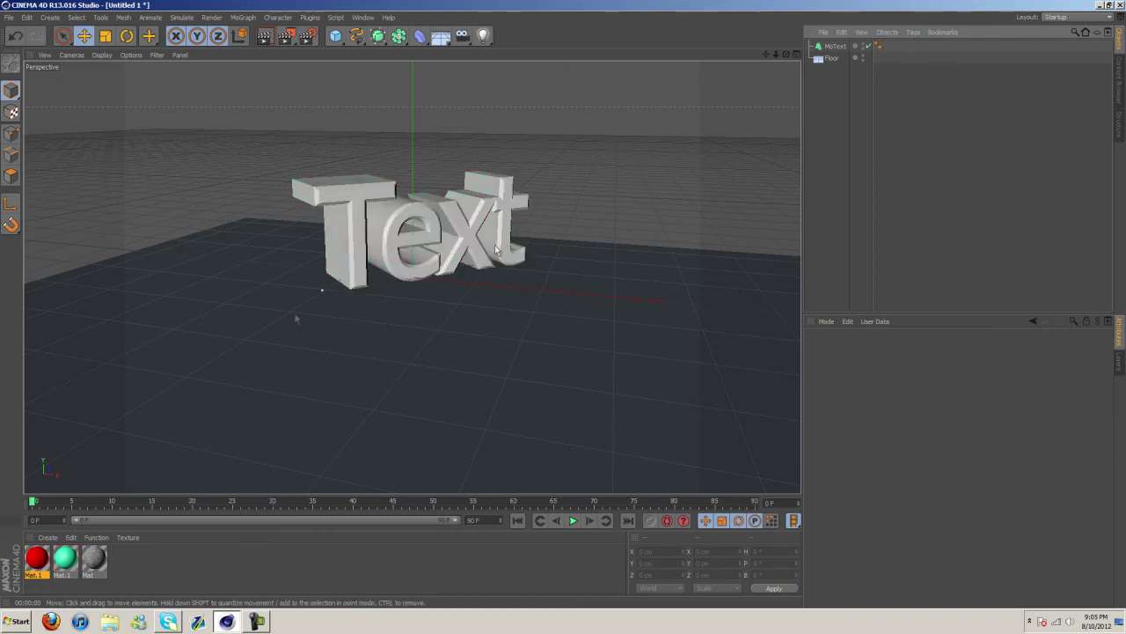
- Apply green Mat.1 to the text limited to selection C1
drag(71, 562, 836, 48)
click(876, 385)
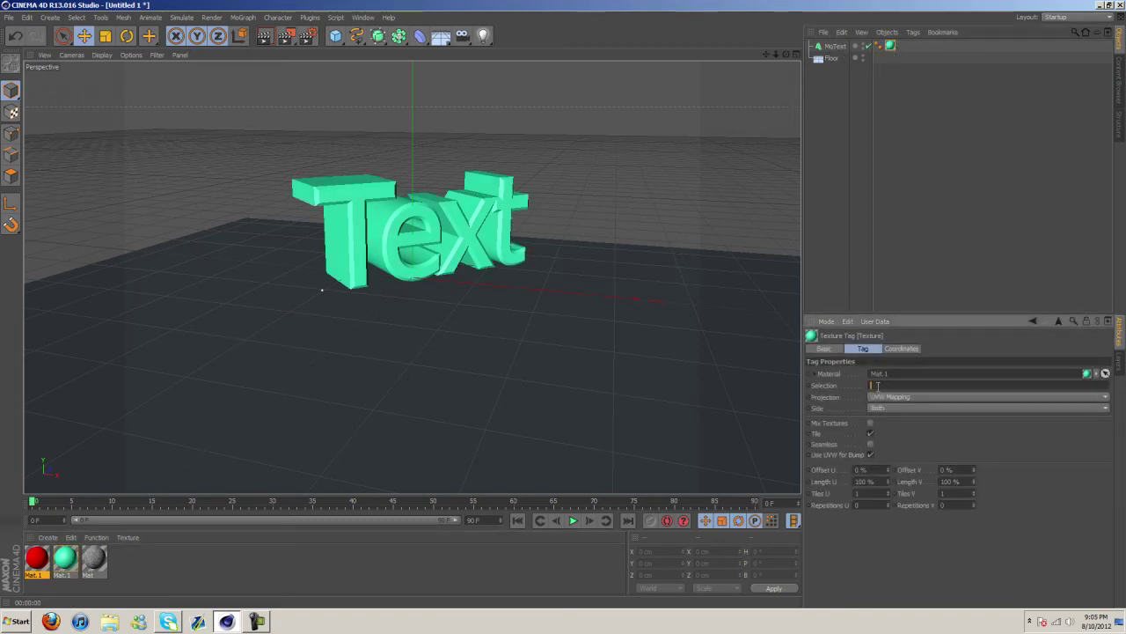
text(C1)
click(979, 205)
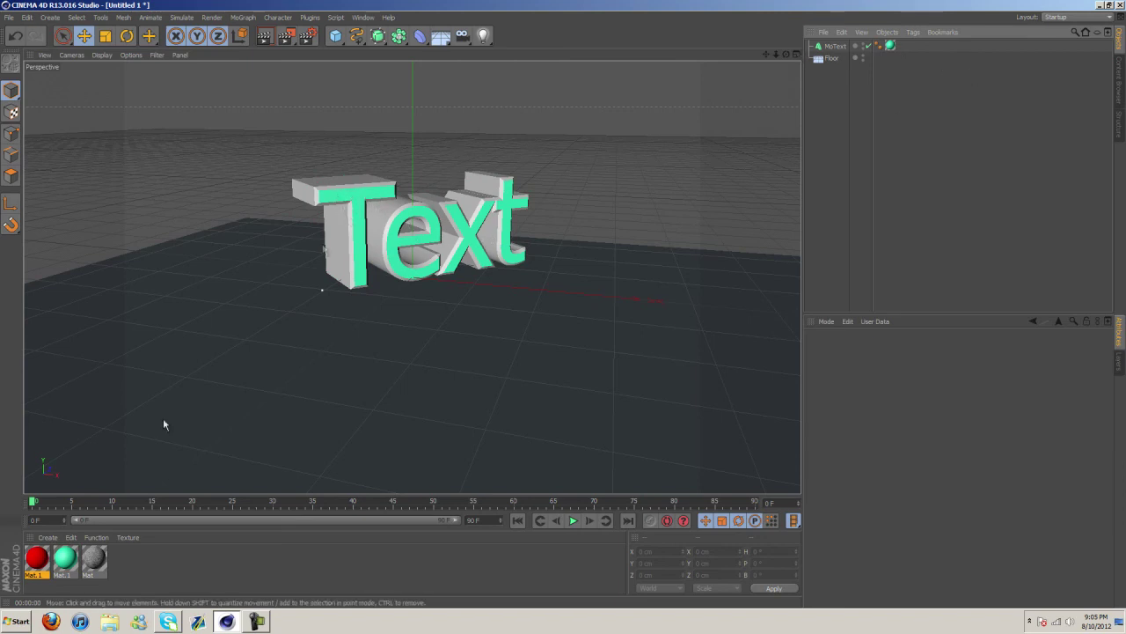
- Apply the red material limited to the R1 rounding edges
drag(37, 557, 834, 46)
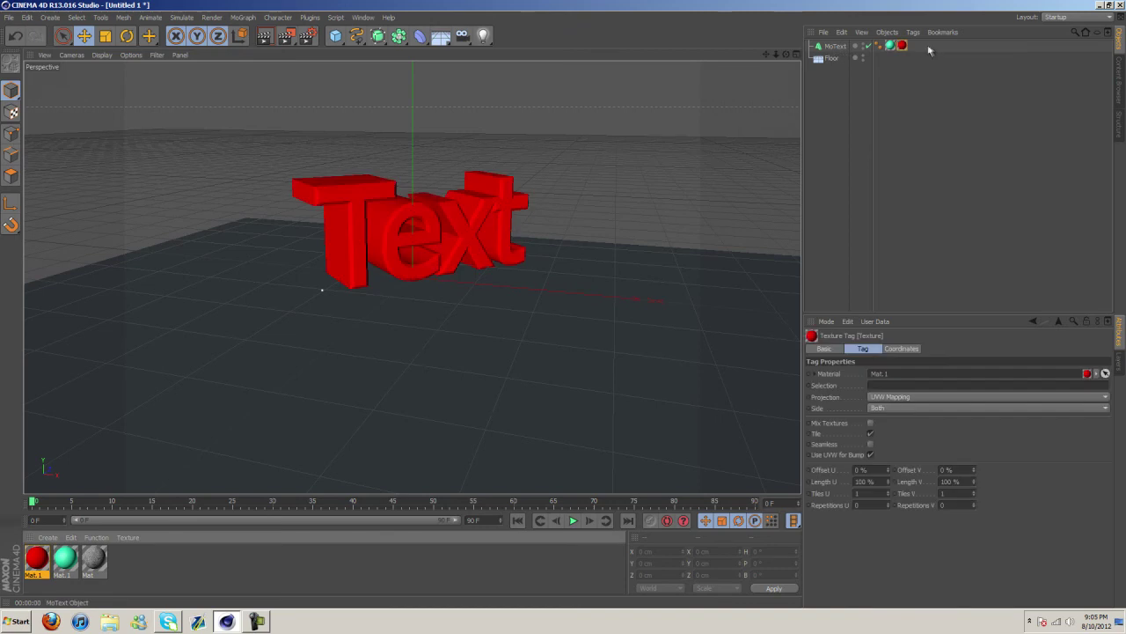
click(880, 387)
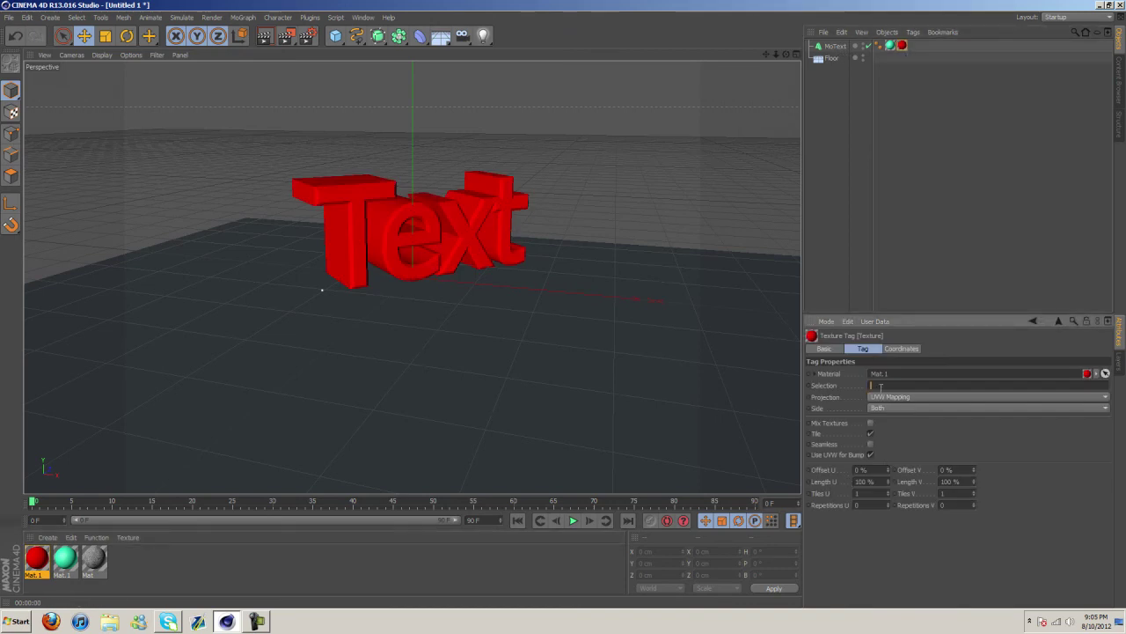
click(945, 169)
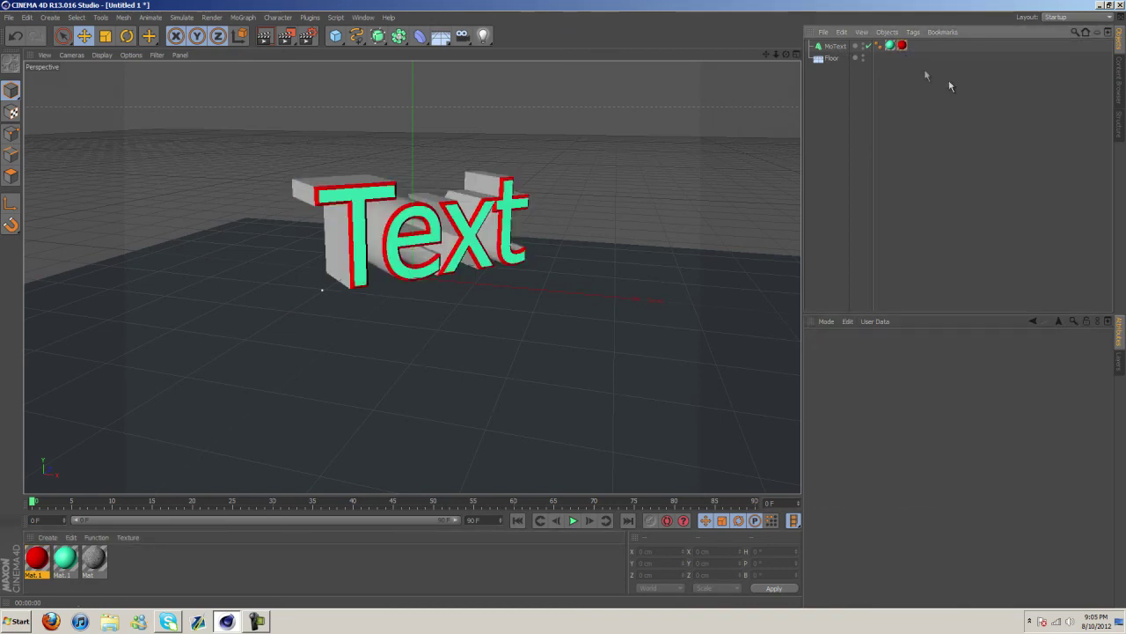
click(902, 46)
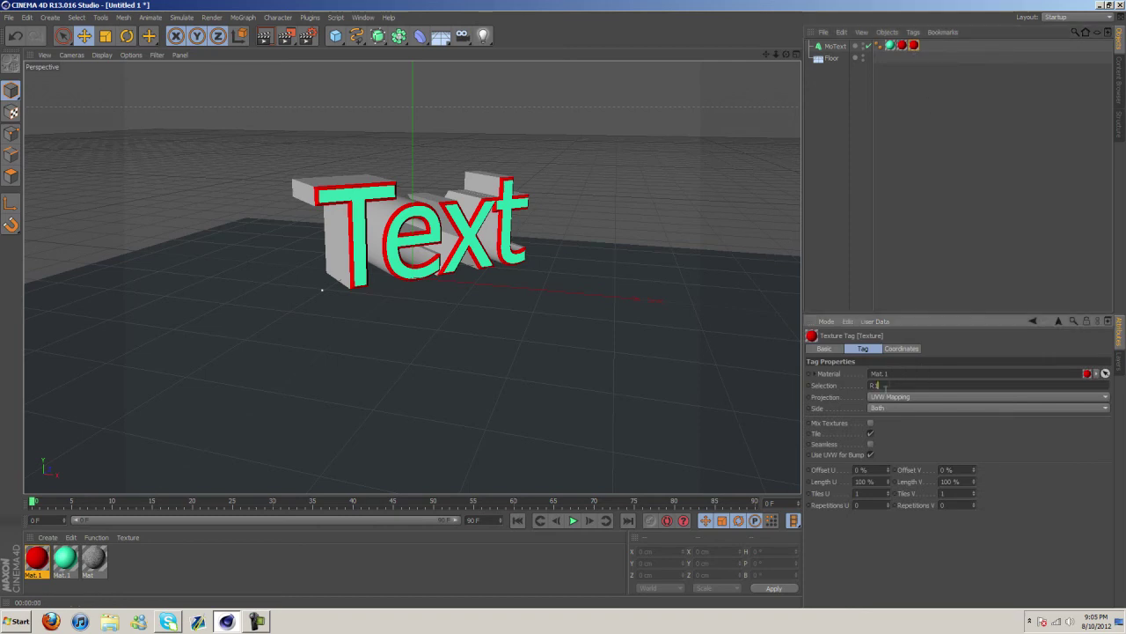
click(997, 200)
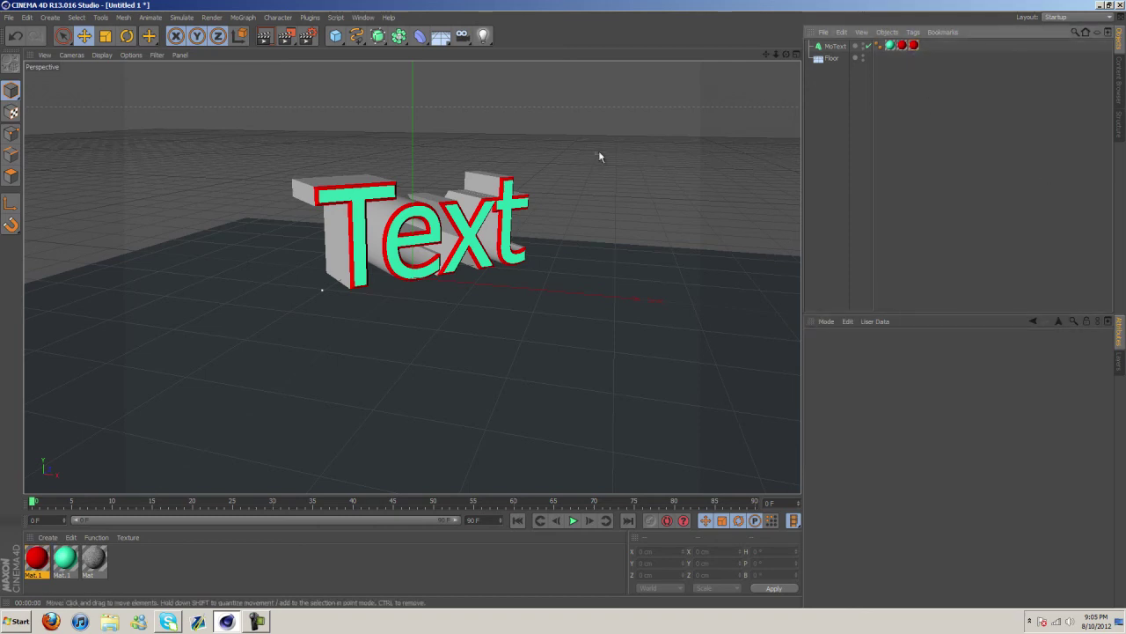
- Apply the teal material limited to the C1 caps and orbit to inspect
drag(64, 557, 835, 49)
click(880, 383)
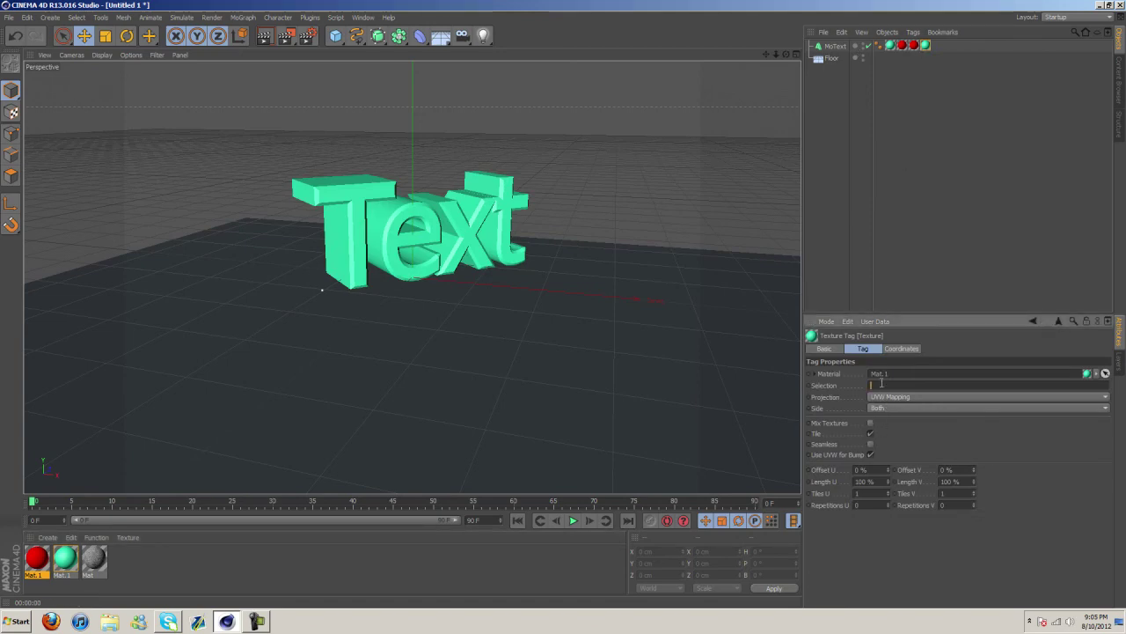
click(929, 196)
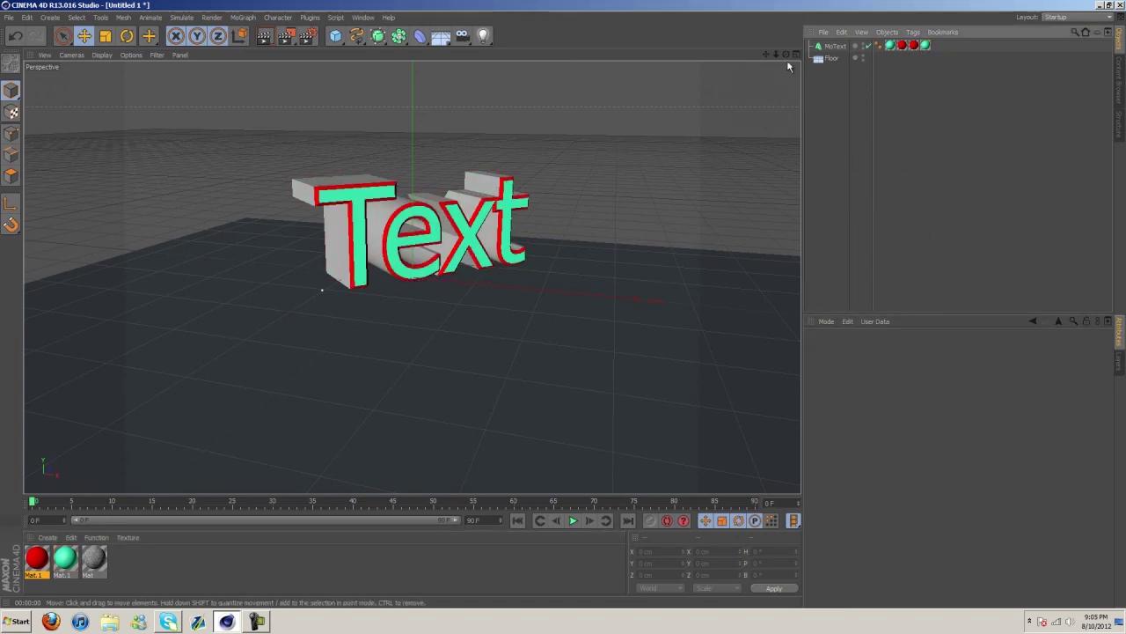
drag(786, 53, 564, 309)
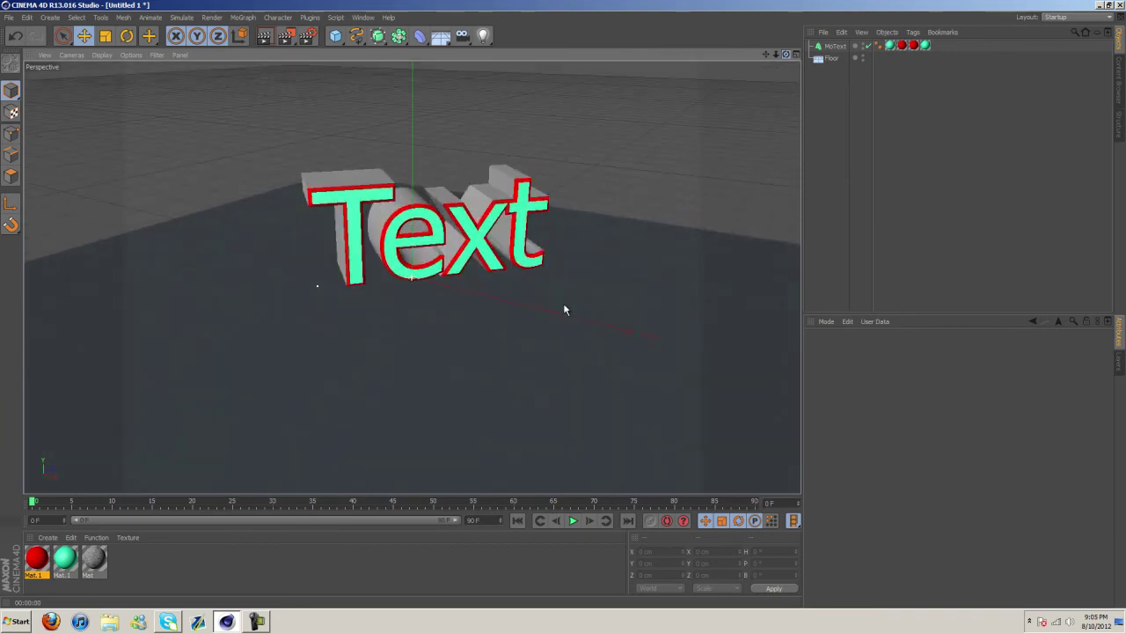
- Create a new material Mat.2 with a dark grey 65/65/65 colour
click(47, 537)
click(60, 440)
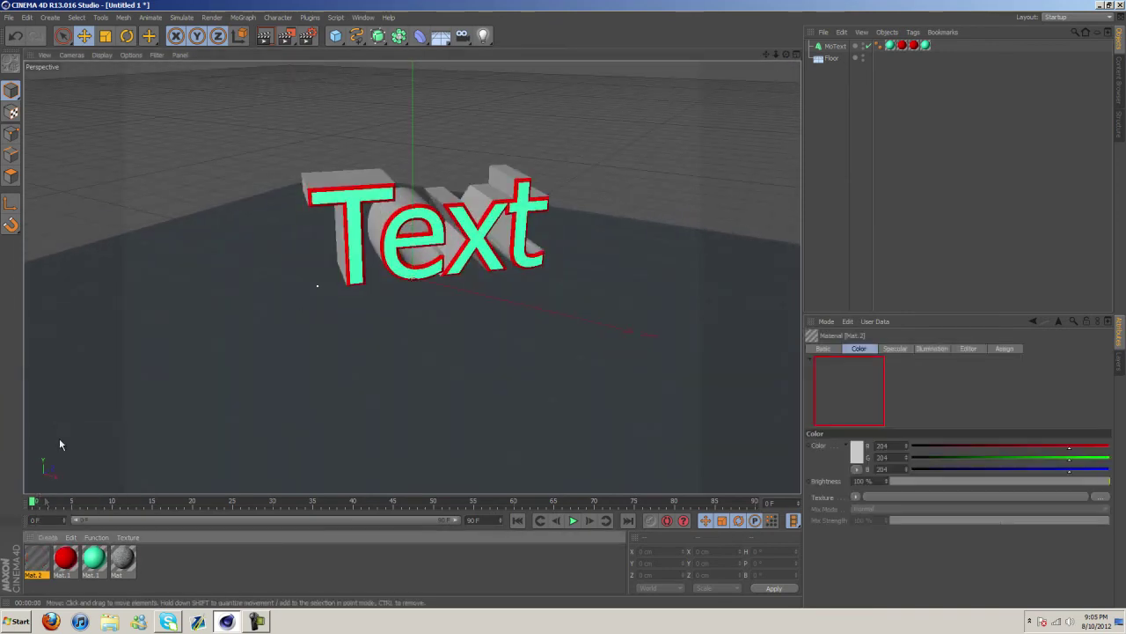
double_click(36, 558)
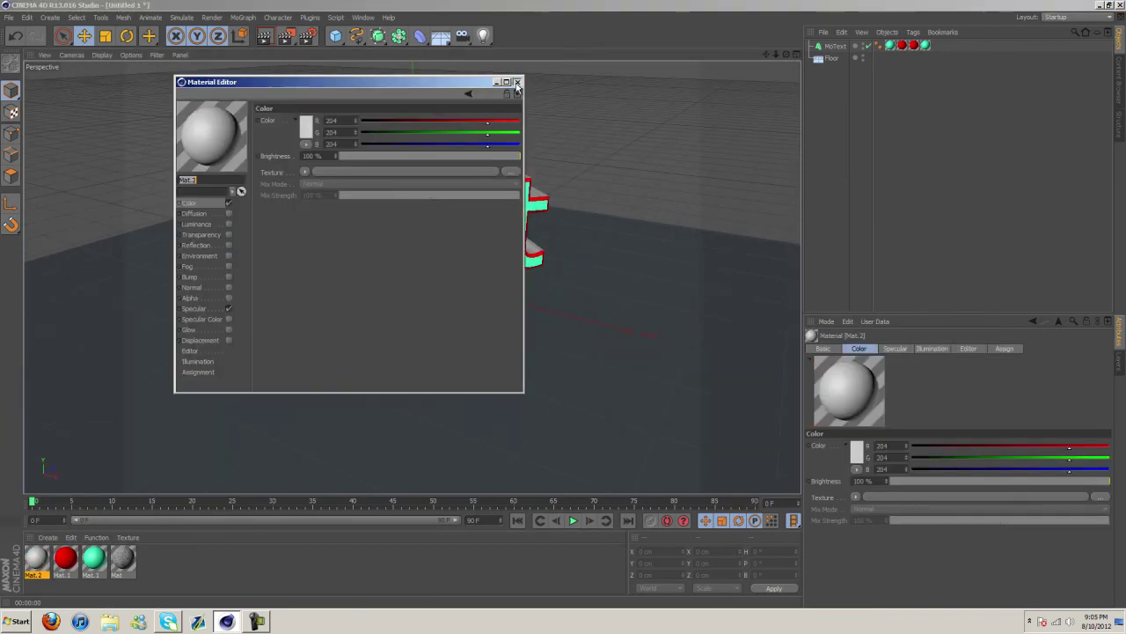
click(305, 130)
click(251, 145)
click(287, 179)
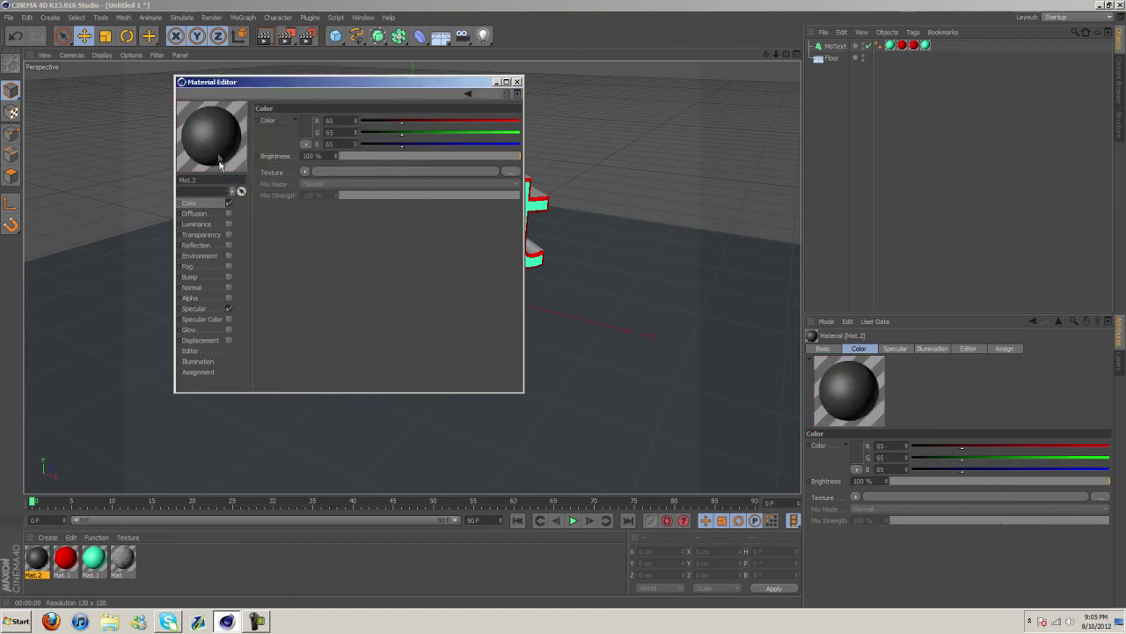
- Apply Mat.2 to the text and move its tag to first position as the base layer
drag(220, 165, 837, 47)
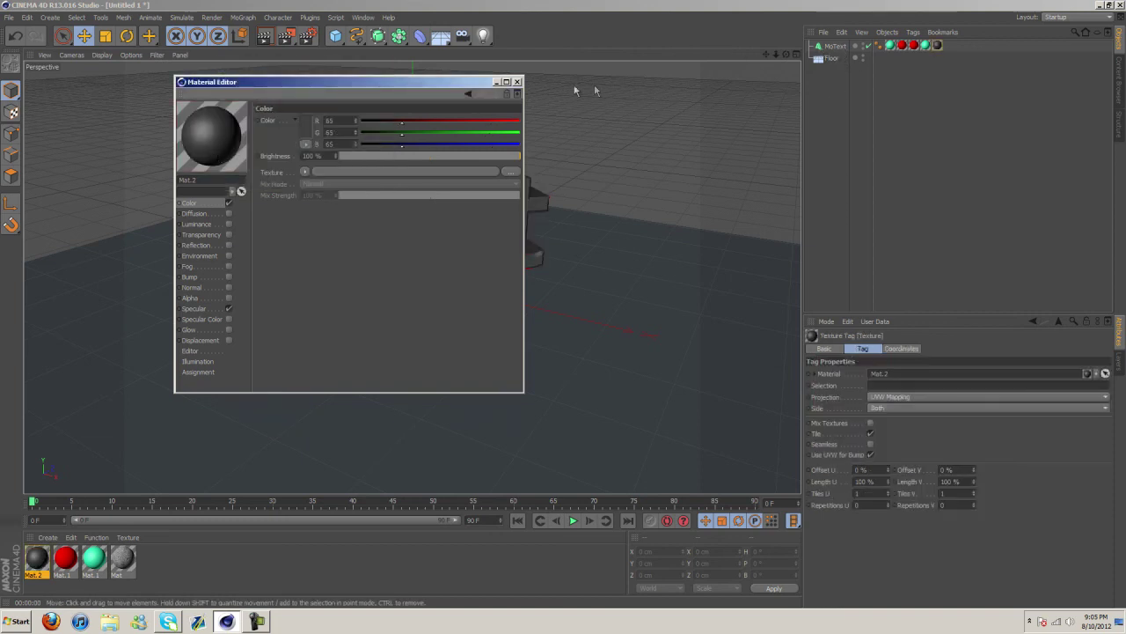
click(517, 82)
drag(937, 45, 885, 46)
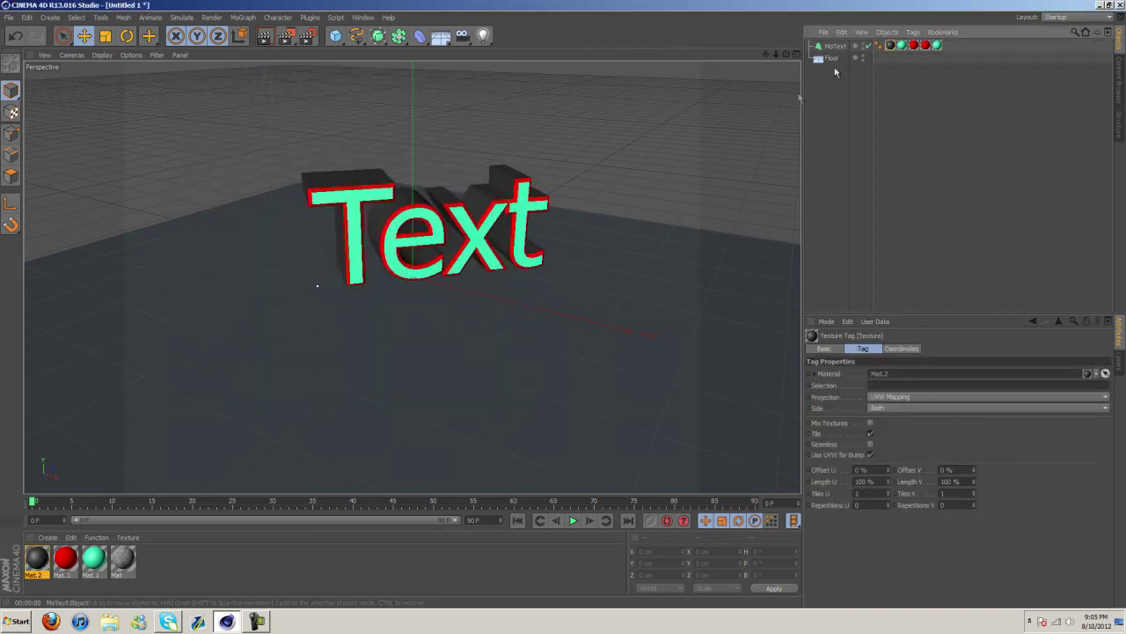
drag(786, 55, 564, 309)
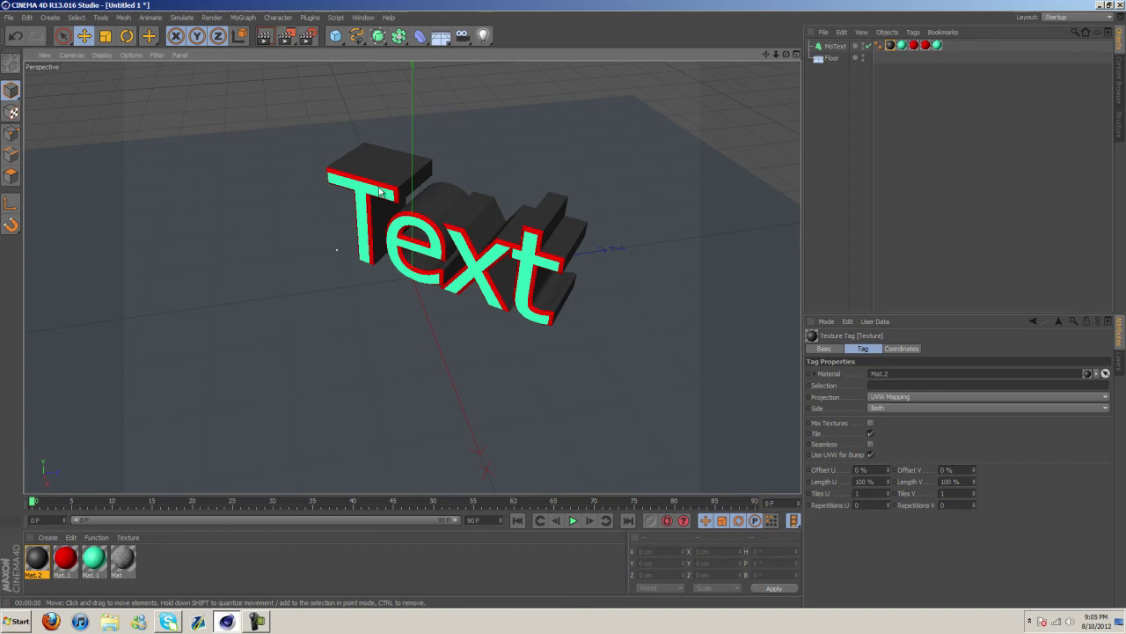
click(447, 210)
click(893, 195)
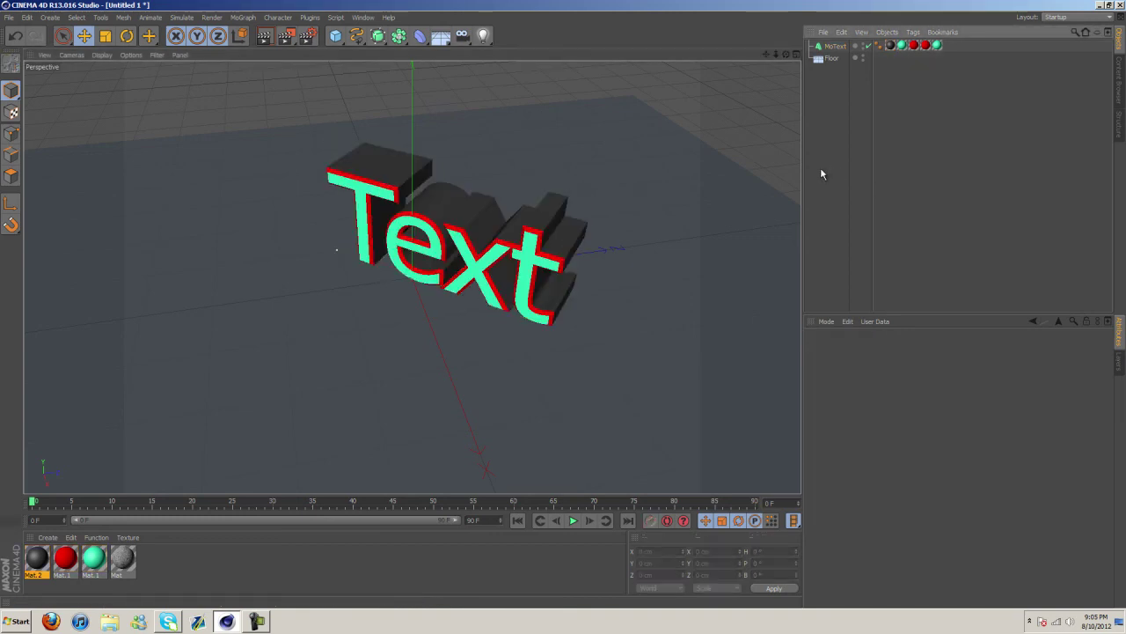
mouse_move(778, 53)
mouse_down()
mouse_move(560, 308)
mouse_move(764, 54)
mouse_up()
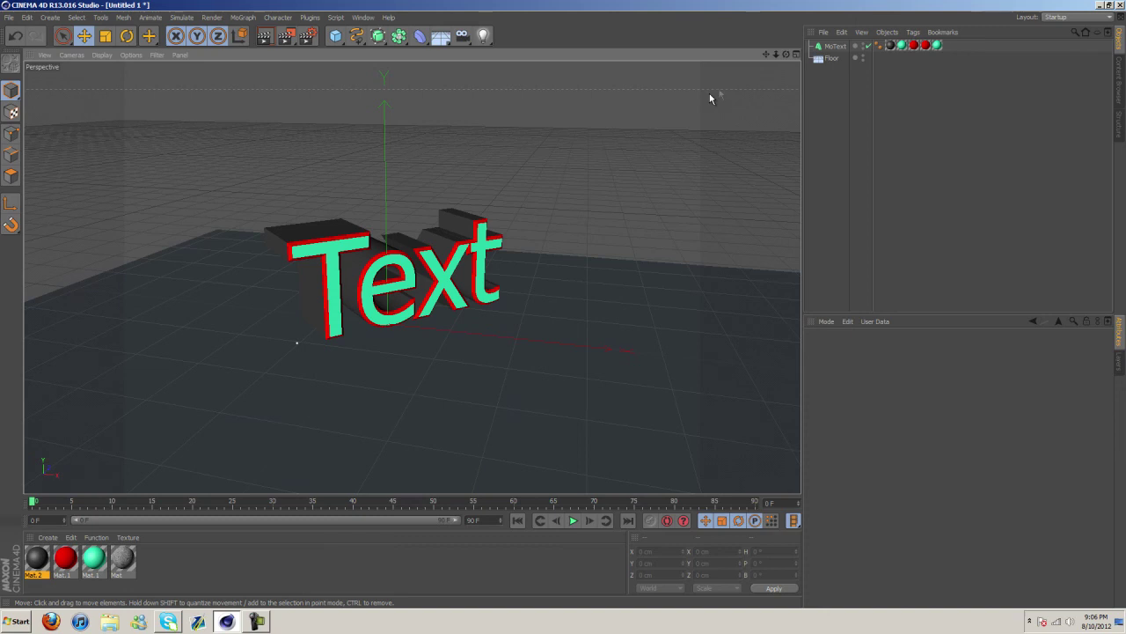
drag(785, 55, 563, 309)
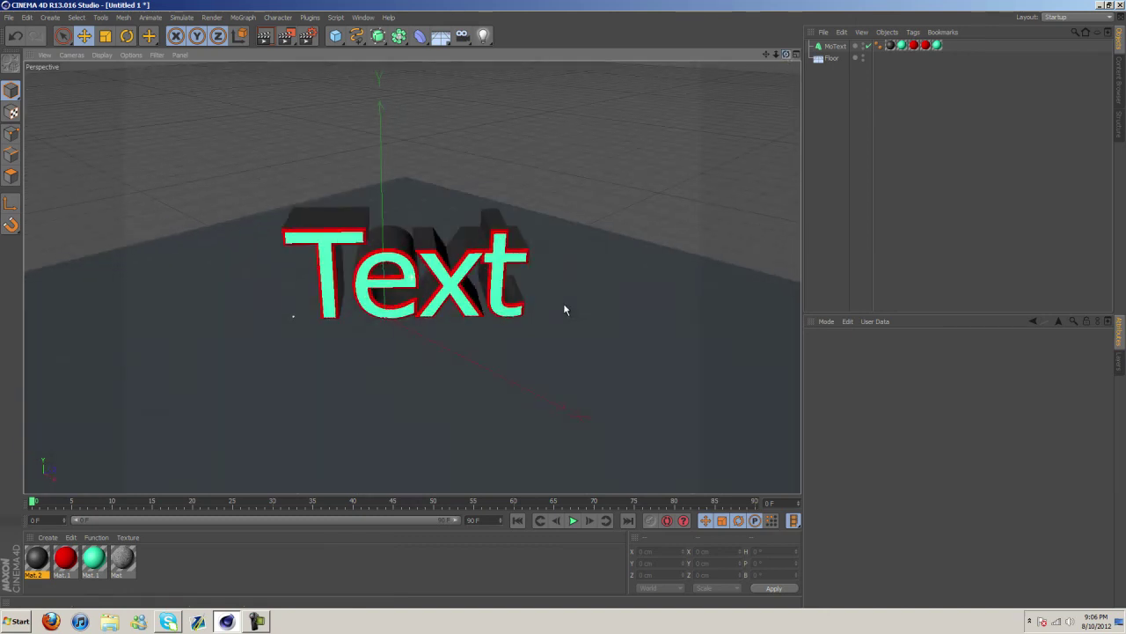
drag(767, 53, 564, 309)
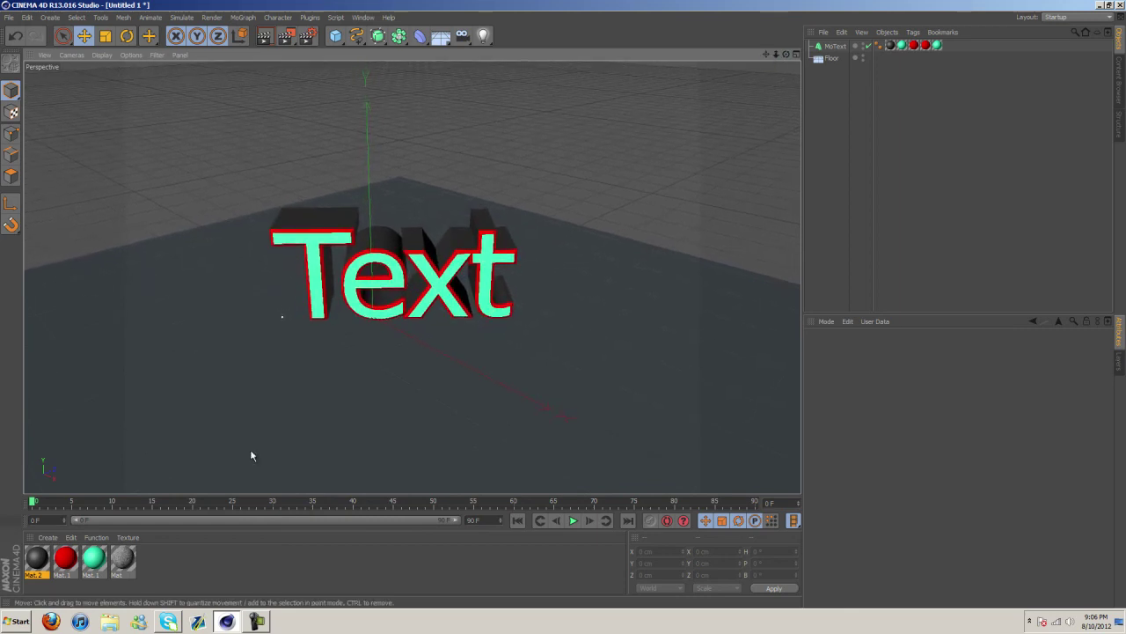